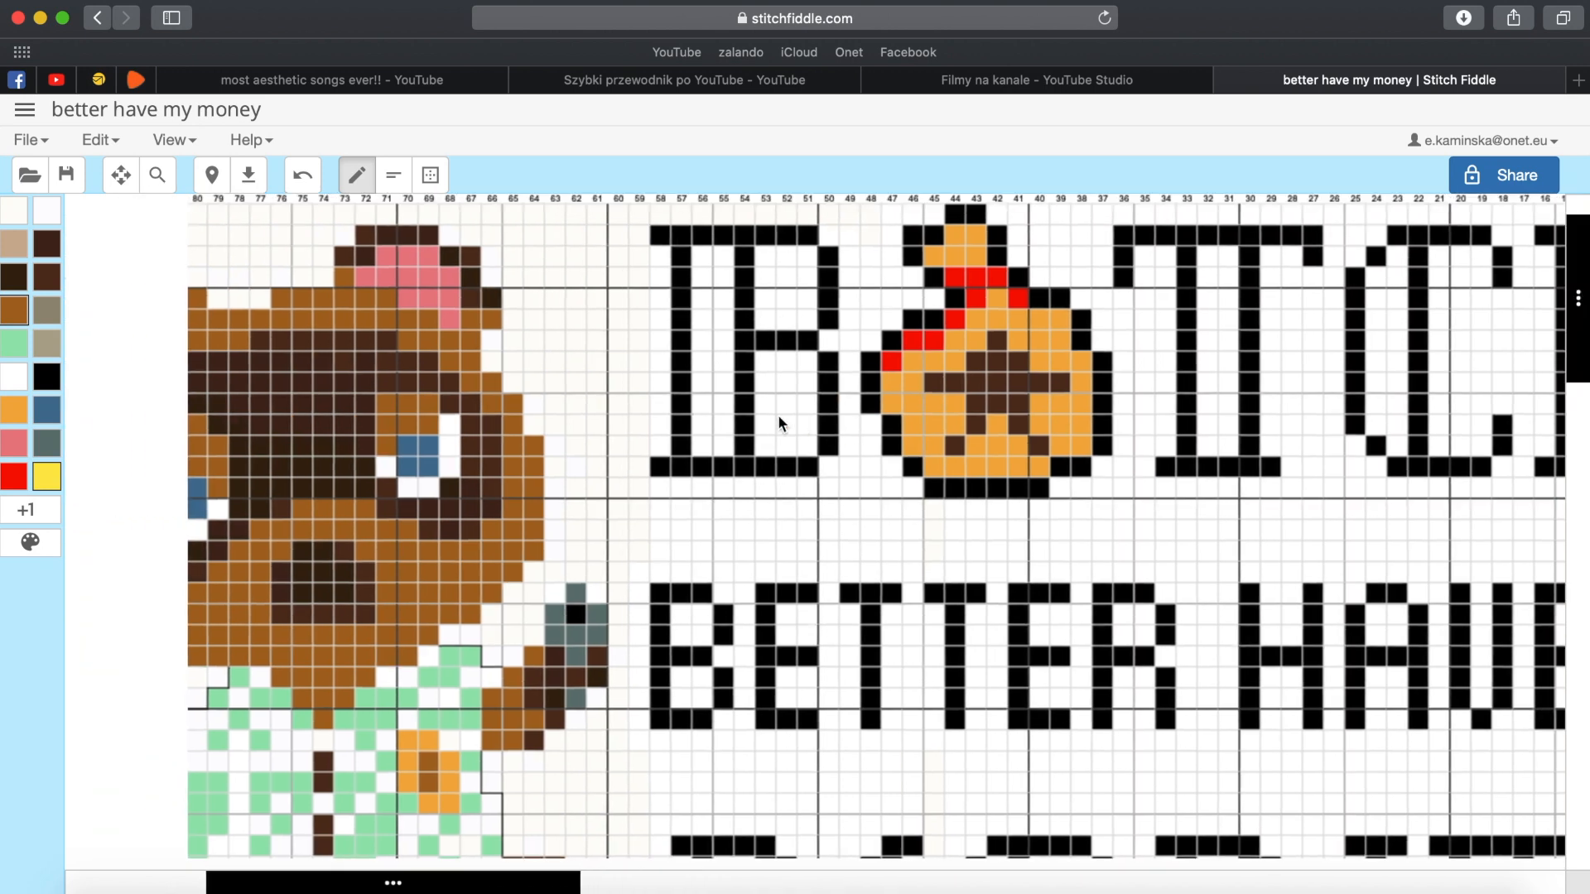
Merge the black floss colour 310 into the yellow floss in the colour palette.
scroll(779, 421, "down", 2)
scroll(780, 420, "right", 2)
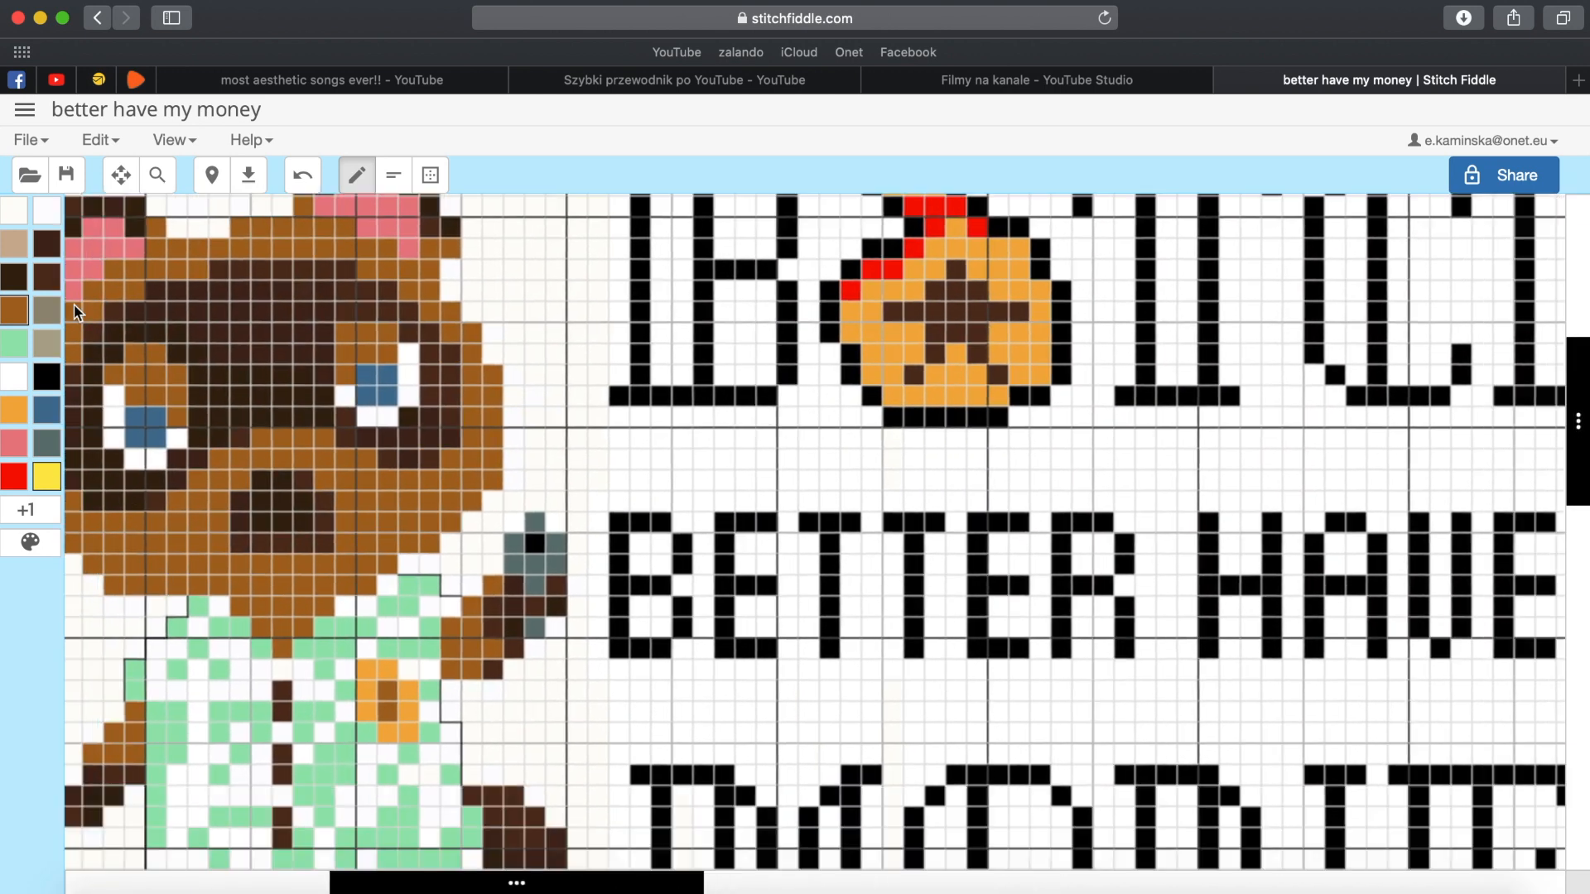
left_click(31, 544)
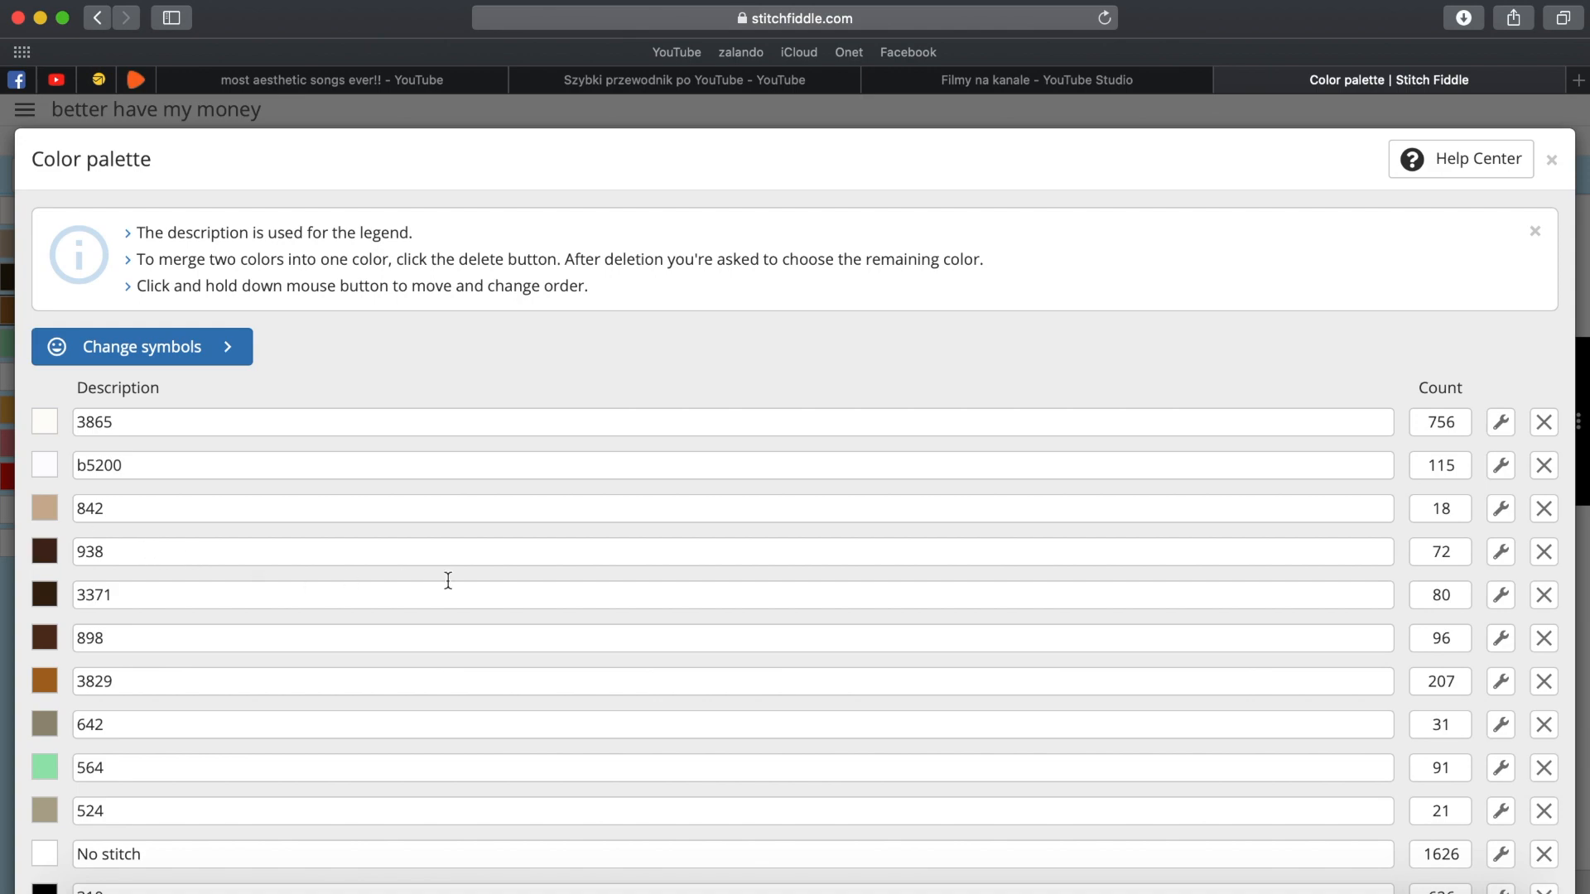
scroll(447, 579, "down", 10)
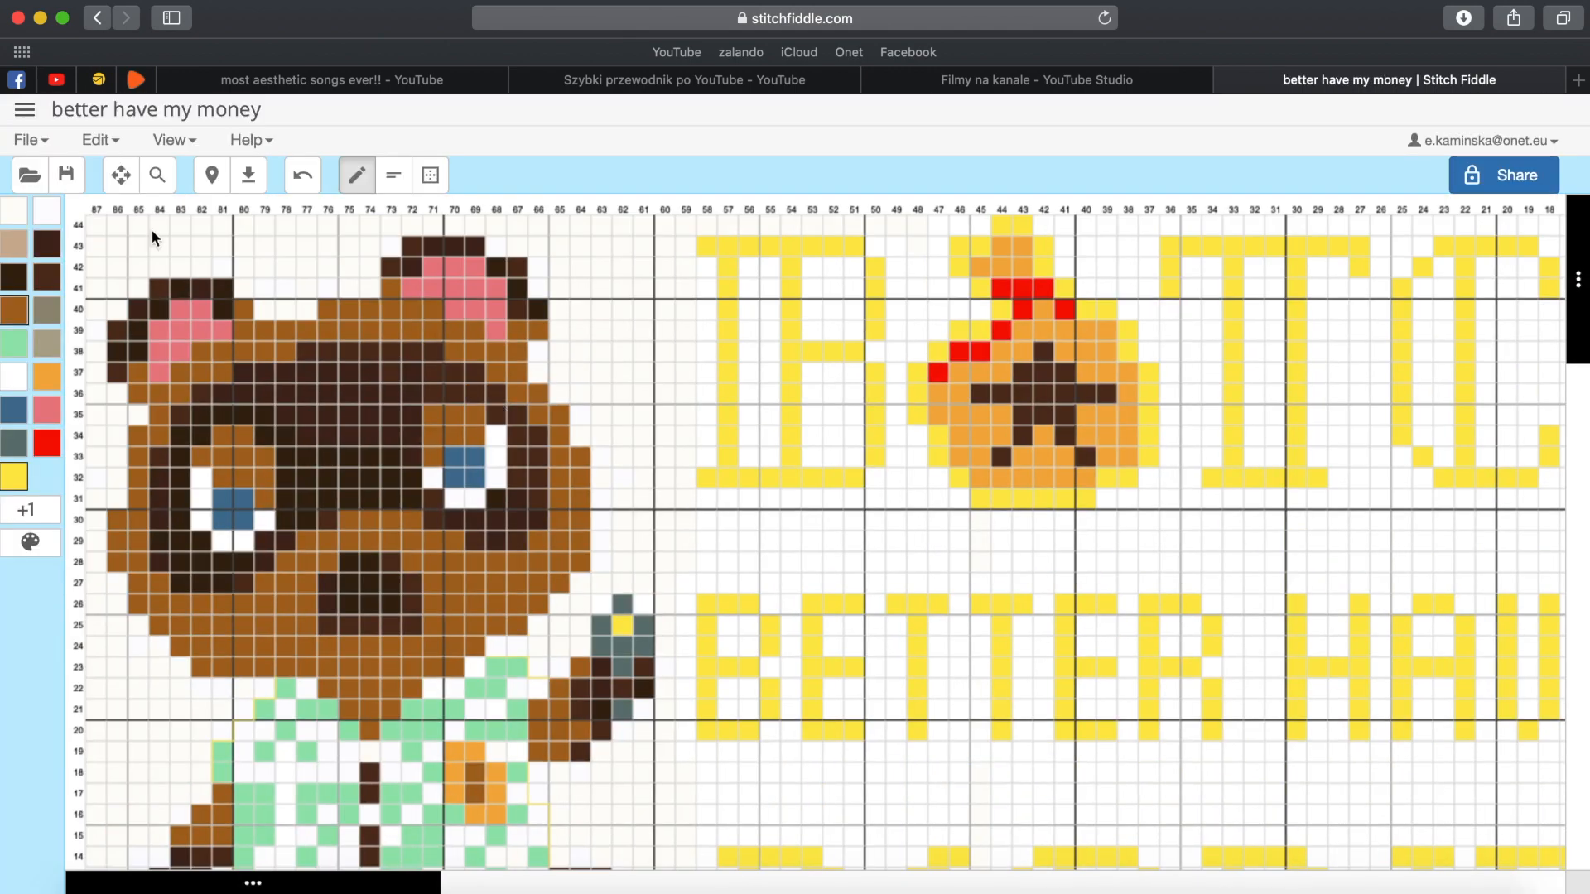
Add floss colour 310 (black) back to the palette as a new colour.
left_click(26, 510)
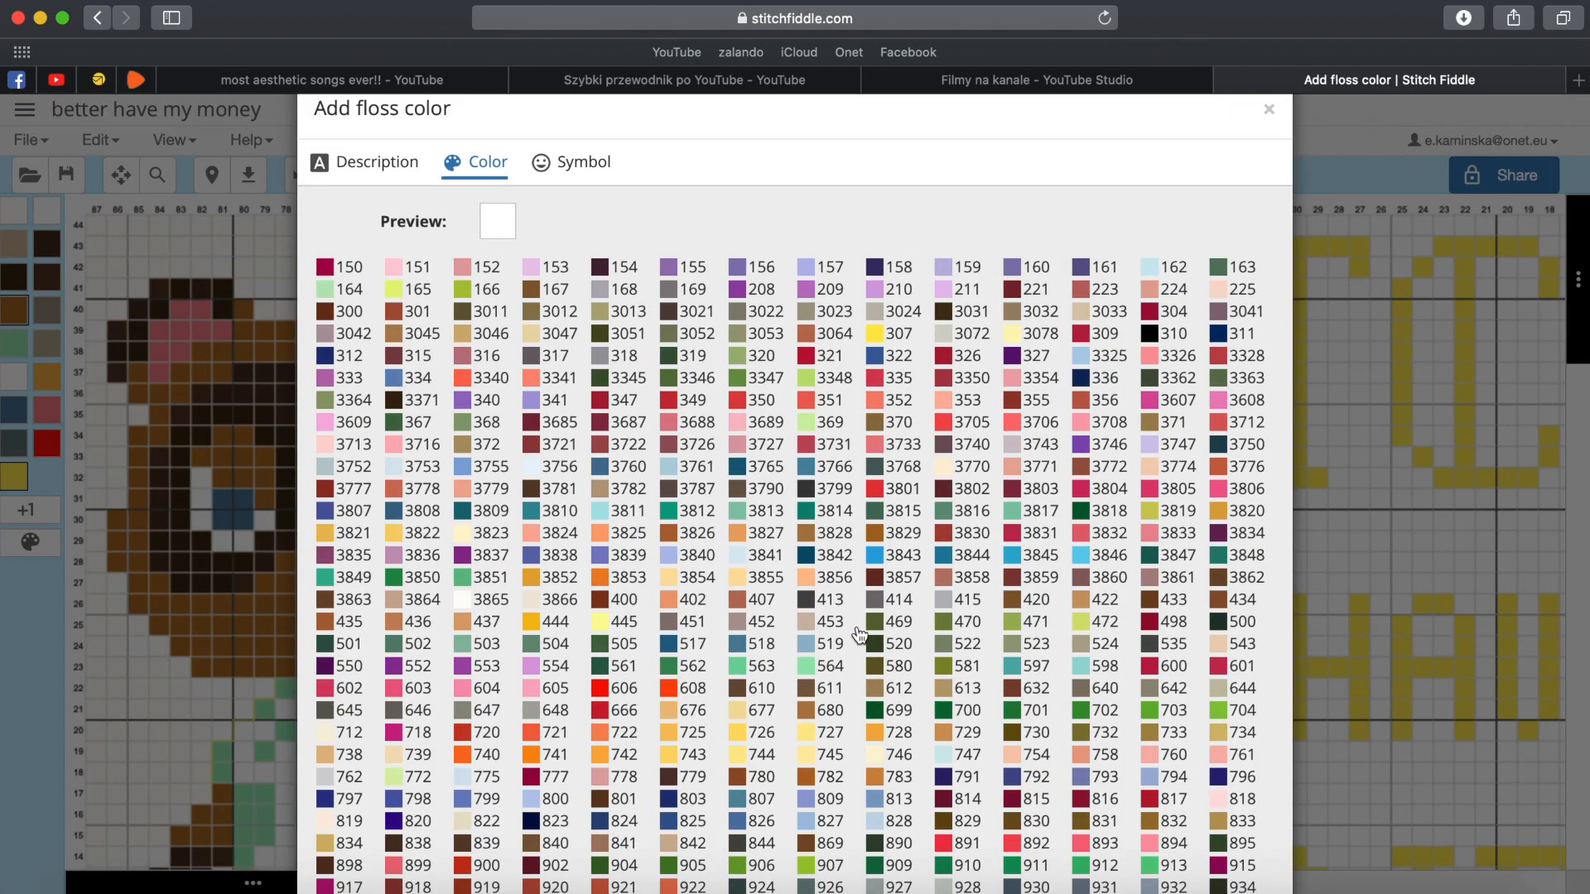
left_click(1150, 336)
scroll(1111, 514, "down", 5)
left_click(1192, 825)
Fill the background around the raccoon's head and the upper two lines of lettering with black.
left_click_drag(624, 320, 698, 432)
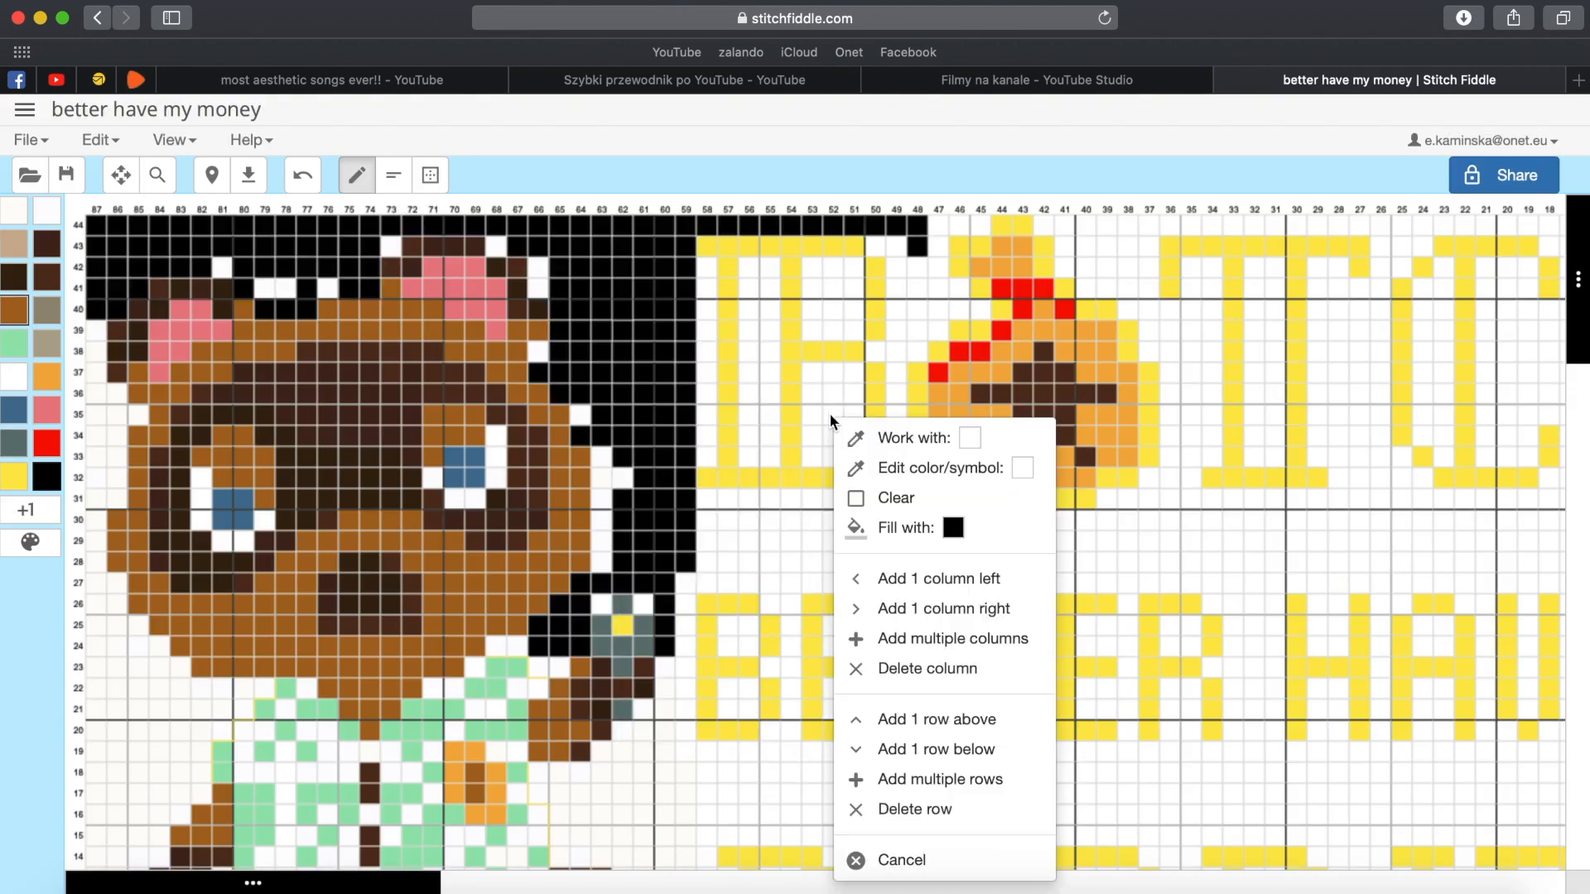
right_click(830, 422)
left_click(903, 532)
right_click(832, 293)
left_click(914, 402)
right_click(1194, 377)
left_click(1265, 486)
scroll(1231, 537, "right", 5)
right_click(1517, 423)
left_click(1389, 532)
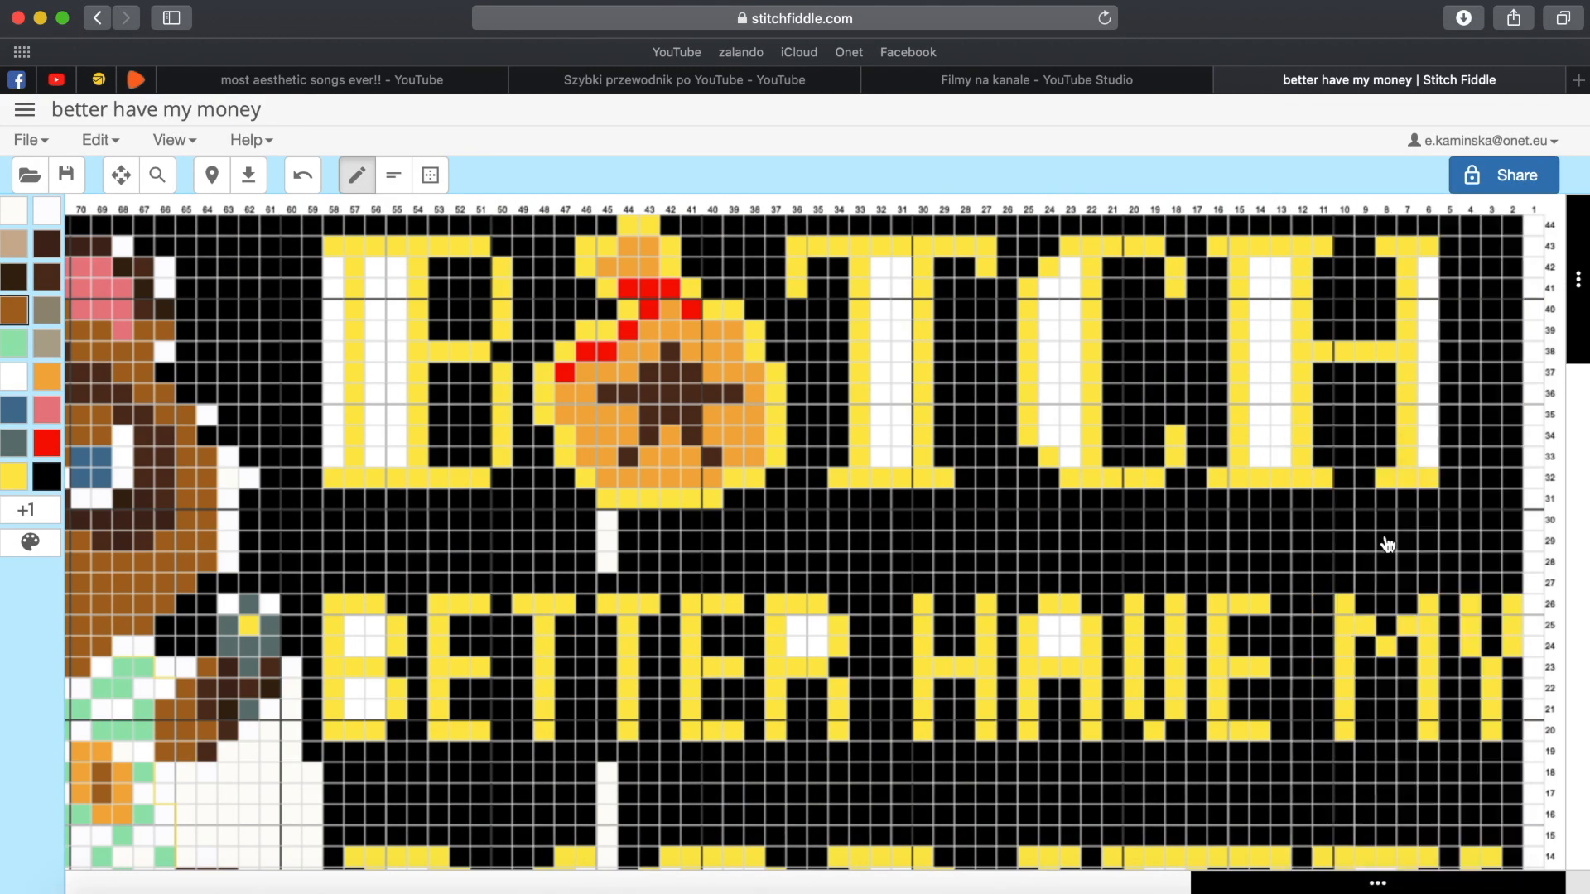
Fill the remaining white gaps within and between the letters of BETTER HAVE MY and MONEY with black.
scroll(746, 704, "left", 3)
scroll(787, 654, "down", 5)
right_click(791, 625)
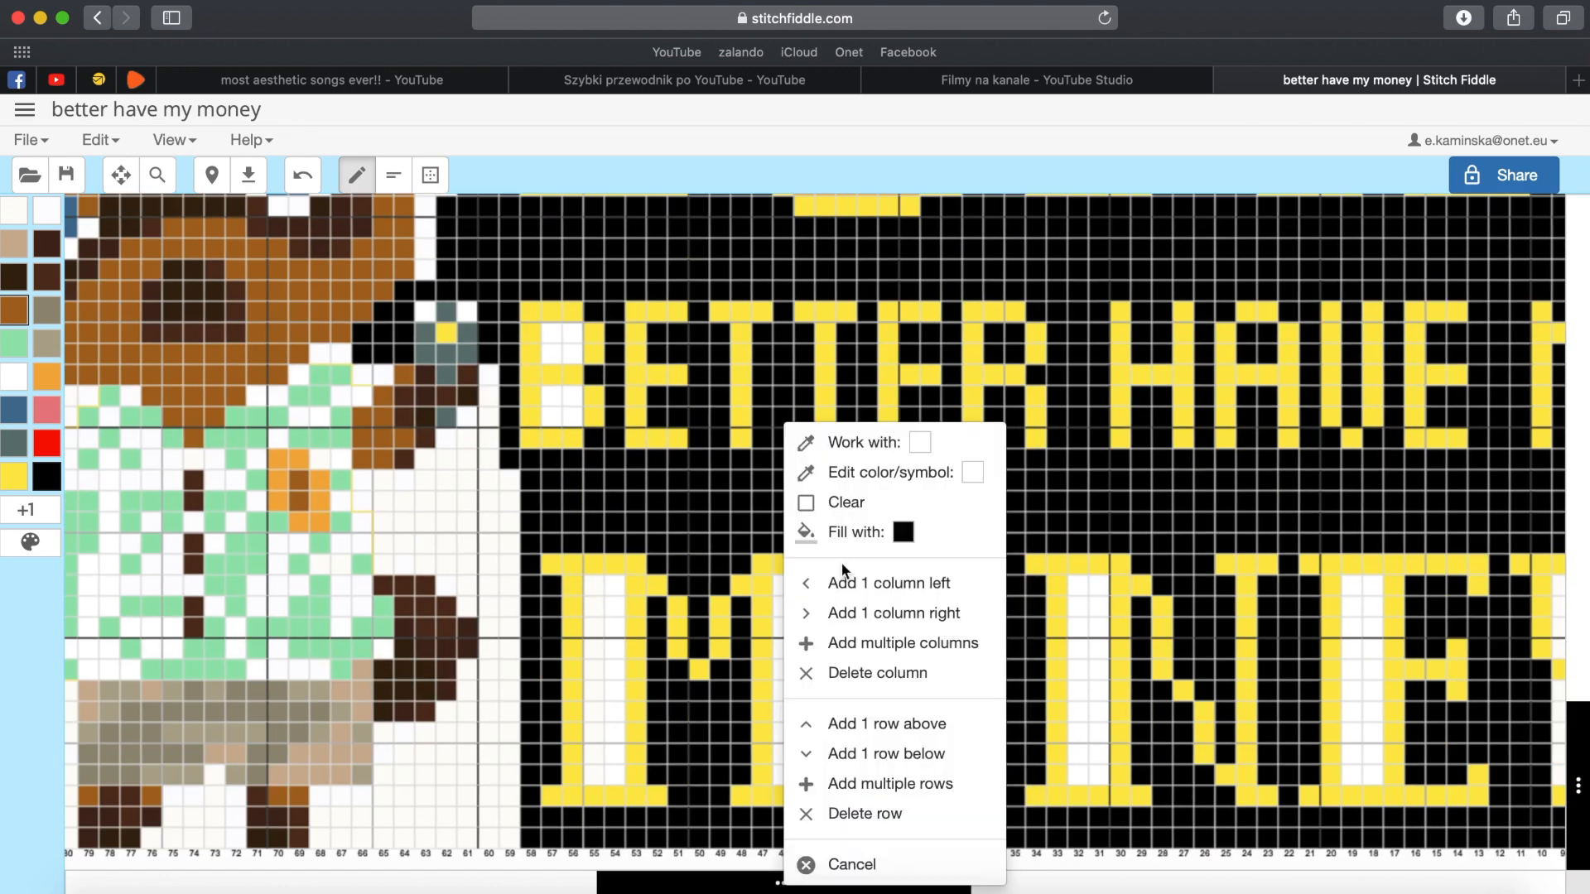
left_click(870, 532)
right_click(881, 693)
left_click(965, 532)
right_click(1340, 757)
left_click(1385, 532)
Try to fill the pale background between the raccoon's body and the lettering with black.
scroll(911, 778, "left", 5)
right_click(584, 797)
left_click(668, 533)
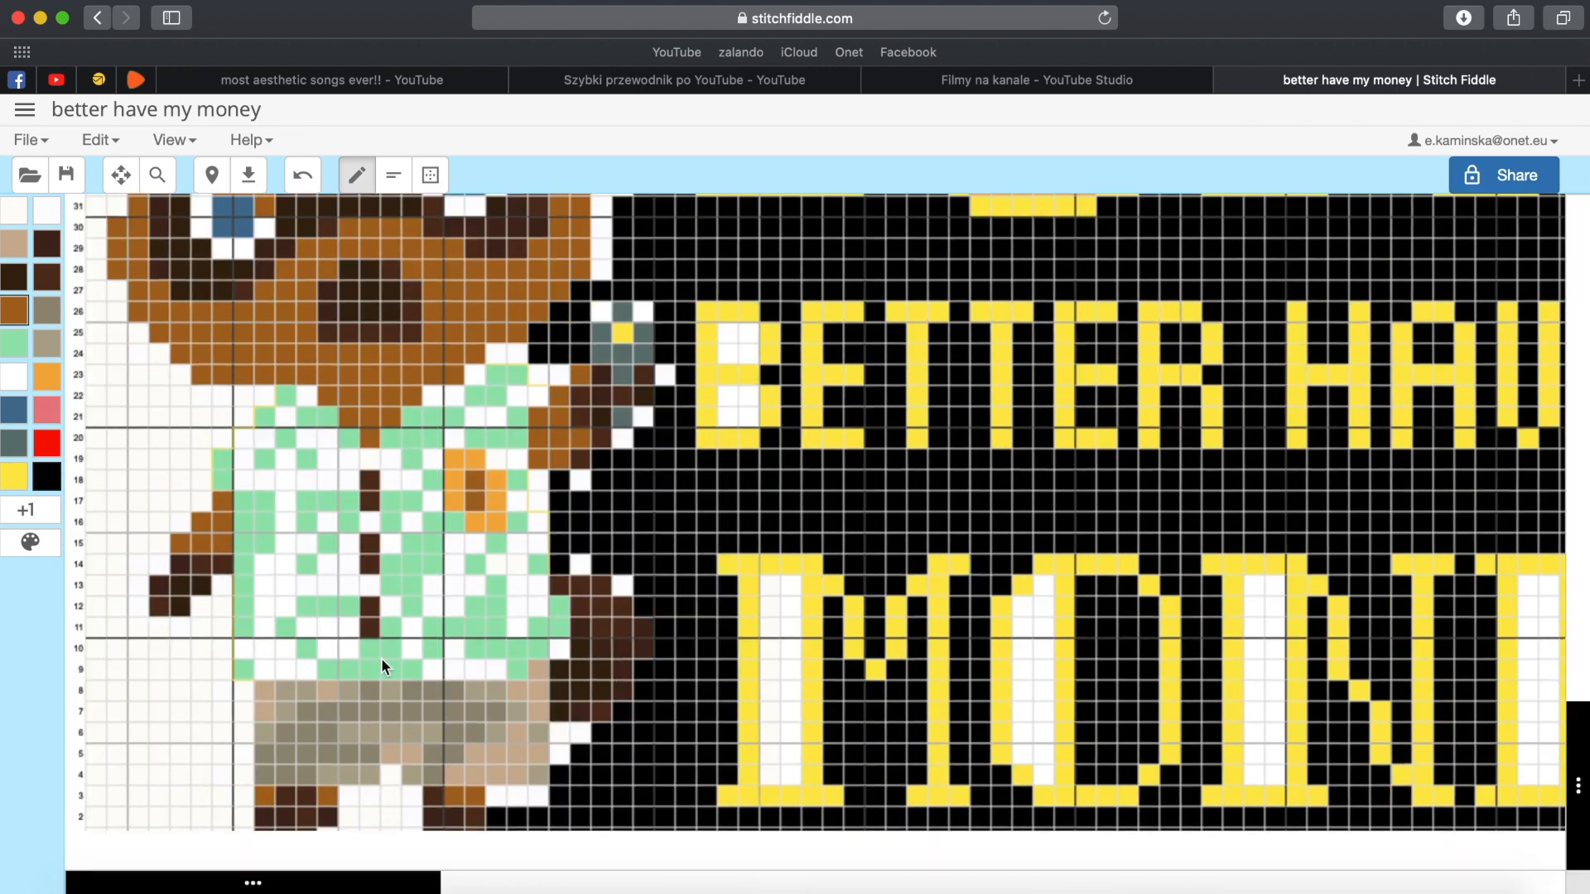
key("super+z")
Paint the stray white cells around the raccoon's head black and recolour the yellow cell on the held object grey.
scroll(175, 703, "up", 4)
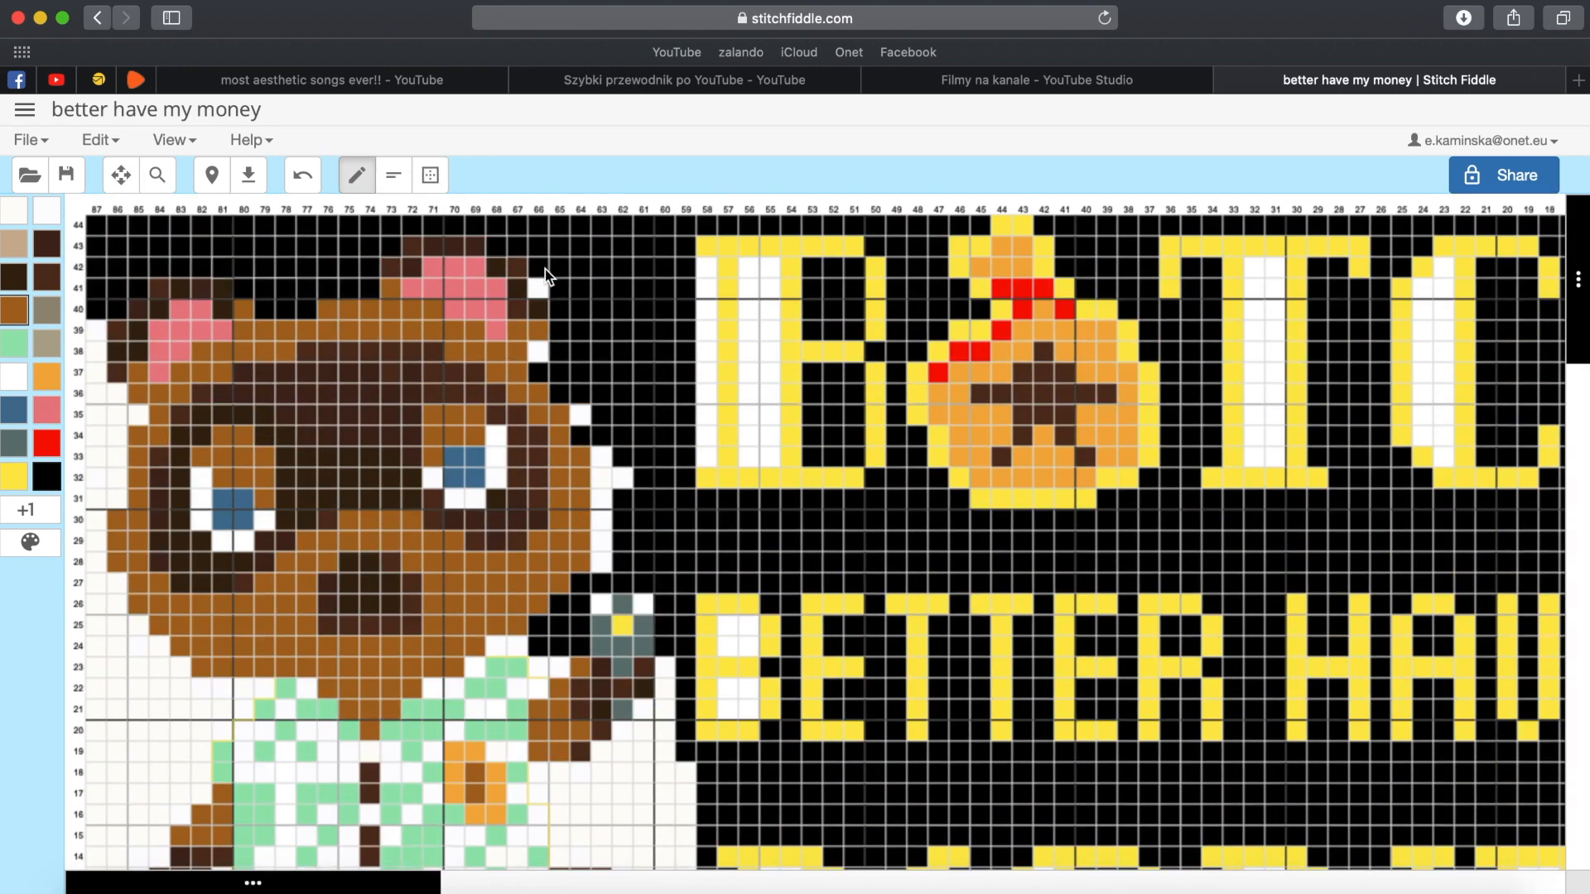
scroll(587, 429, "down", 1)
left_click_drag(580, 435, 579, 526)
scroll(580, 526, "down", 2)
left_click(621, 564)
scroll(622, 571, "up", 2)
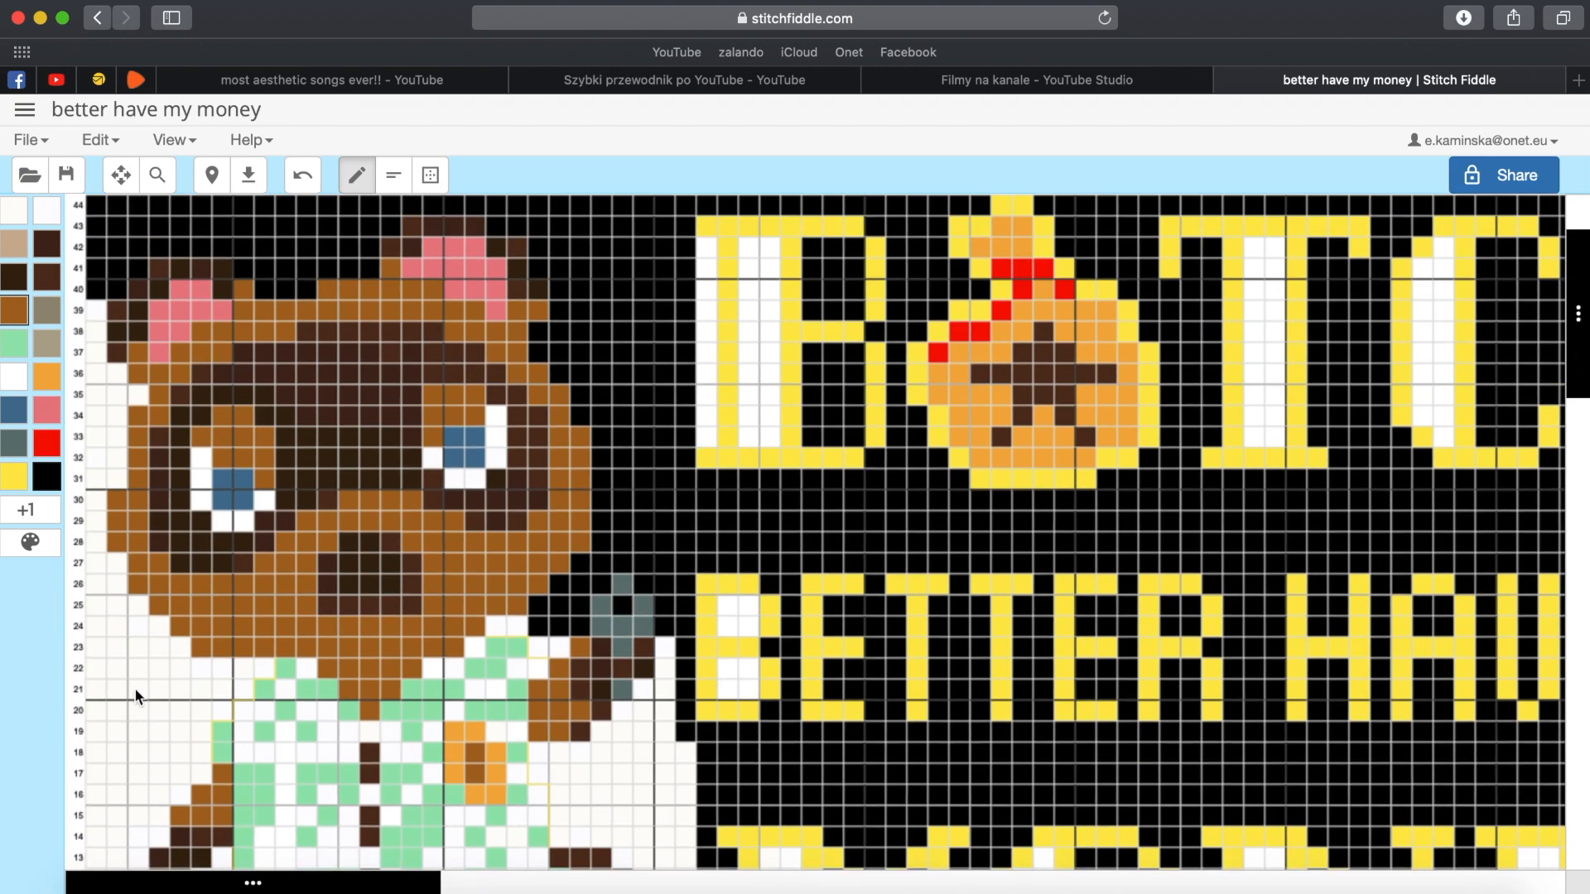
Fill the remaining pale background beside the raccoon's body with black.
right_click(134, 687)
left_click(217, 533)
scroll(745, 538, "right", 5)
scroll(1389, 501, "down", 3)
scroll(1278, 529, "left", 8)
left_click(30, 543)
scroll(1225, 699, "down", 5)
left_click(1544, 668)
left_click(531, 311)
key("super+z")
Fill the wide inner strokes of the letters in MONEY with green 564.
left_click(14, 344)
right_click(785, 712)
left_click(873, 533)
right_click(1033, 757)
left_click(1118, 532)
right_click(1259, 703)
scroll(1229, 681, "right", 5)
right_click(1157, 700)
left_click(1201, 532)
right_click(1378, 698)
left_click(1375, 533)
Fill wide inner strokes of the top word's letters with green 564.
scroll(1395, 540, "up", 4)
right_click(1268, 378)
left_click(1304, 487)
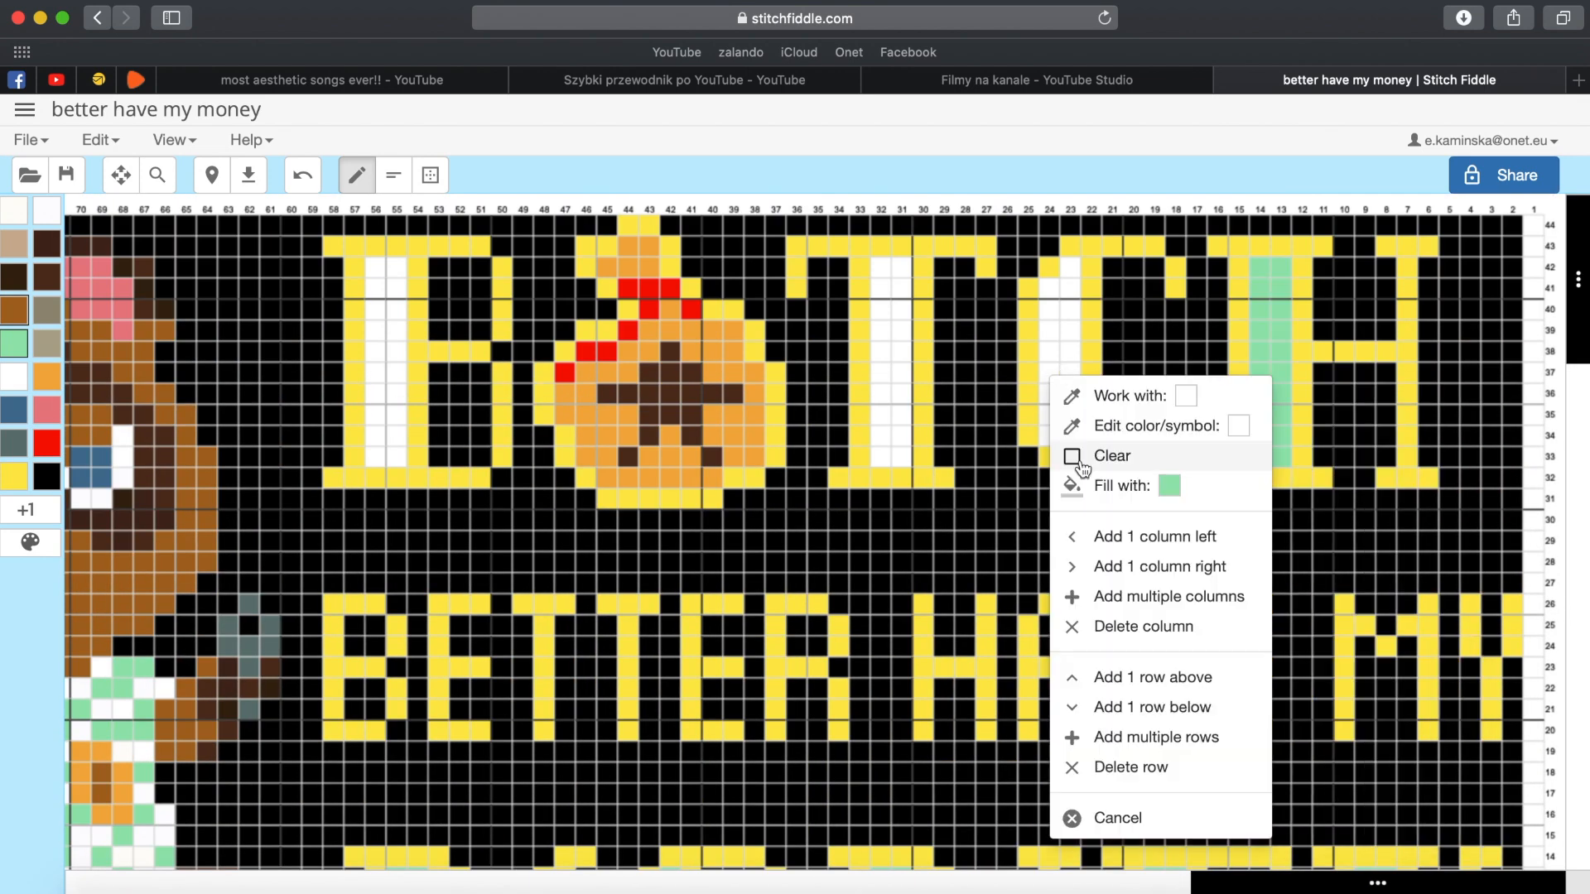
right_click(394, 364)
left_click(439, 474)
Fill the wide inner strokes of the top word's letters with orange 728 and merge the yellow outline colour into white b5200.
scroll(414, 505, "left", 5)
left_click(47, 377)
right_click(561, 376)
left_click(621, 485)
right_click(1075, 369)
left_click(1126, 479)
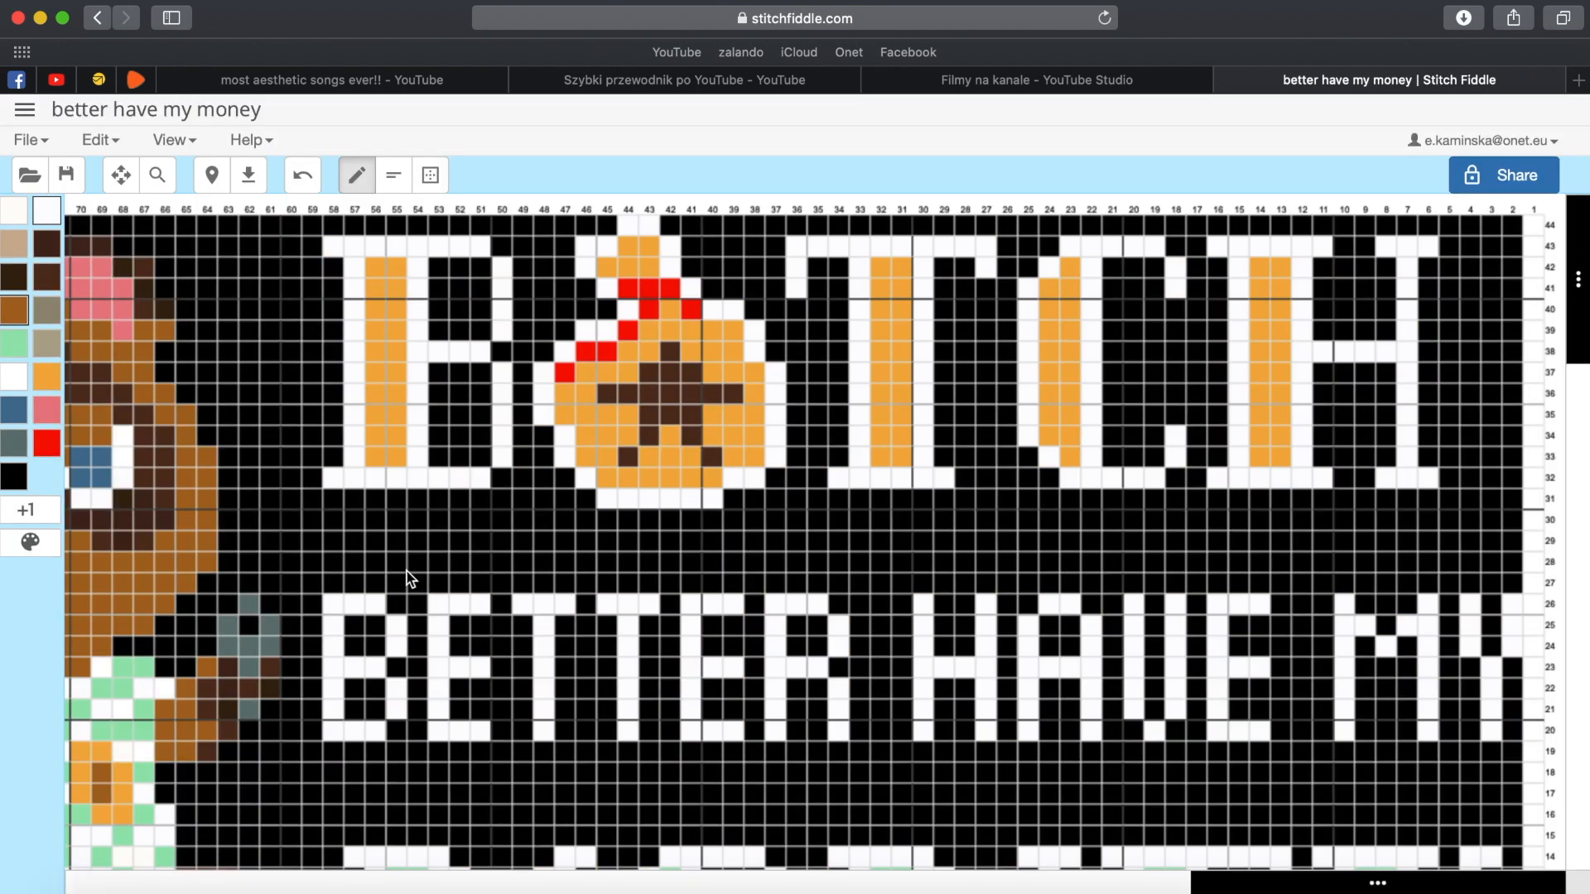
Merge off-white 3865 into b5200, and the dark browns 938 and 3371 into 898.
scroll(406, 571, "down", 5)
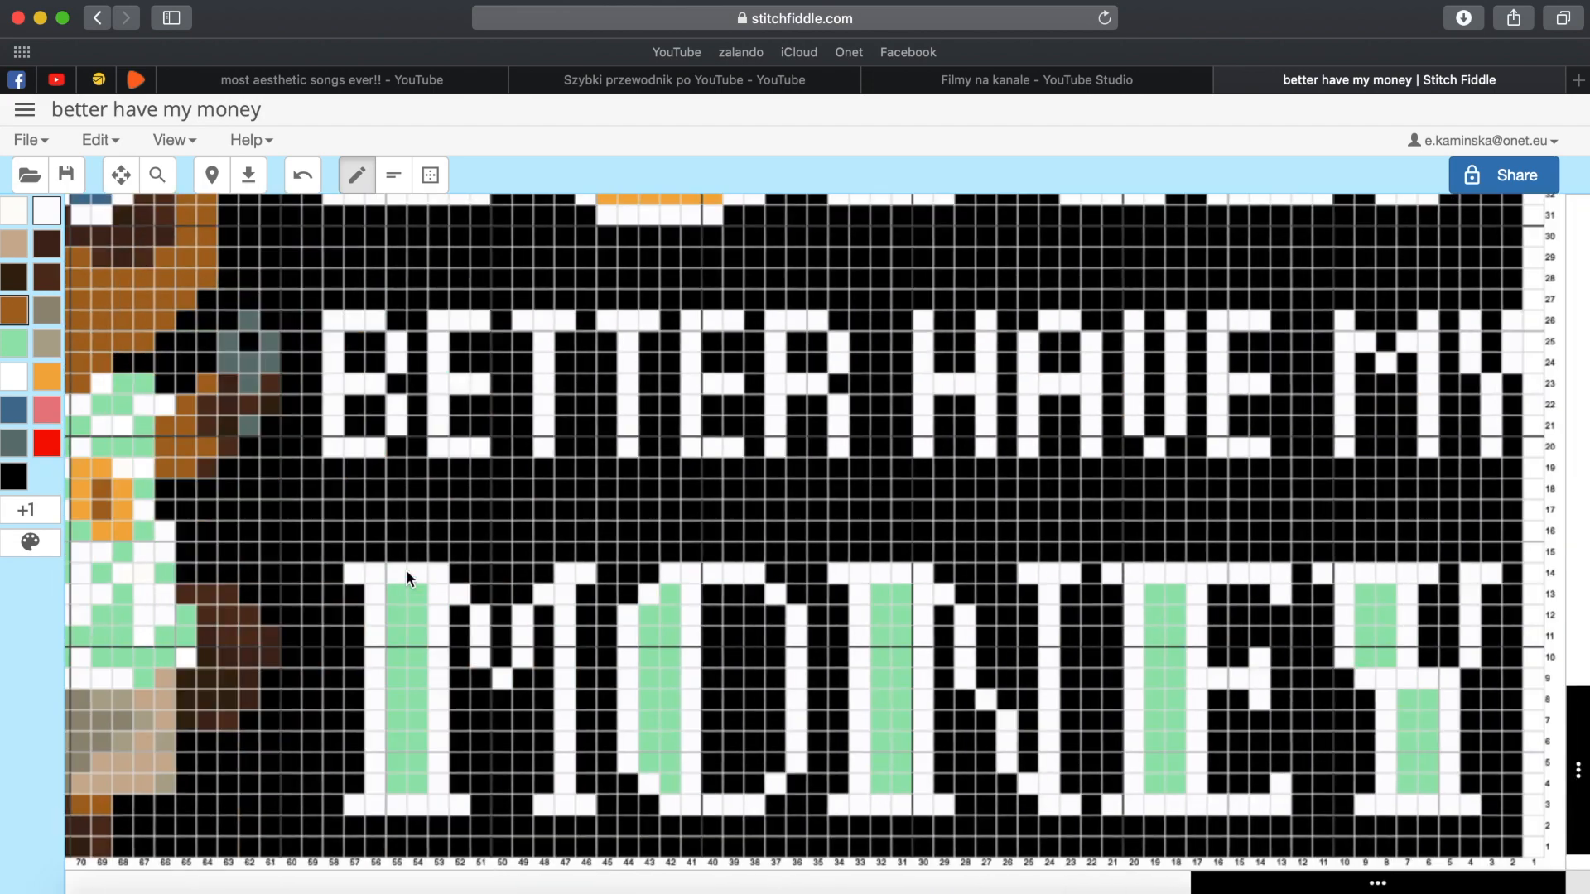
left_click(1544, 423)
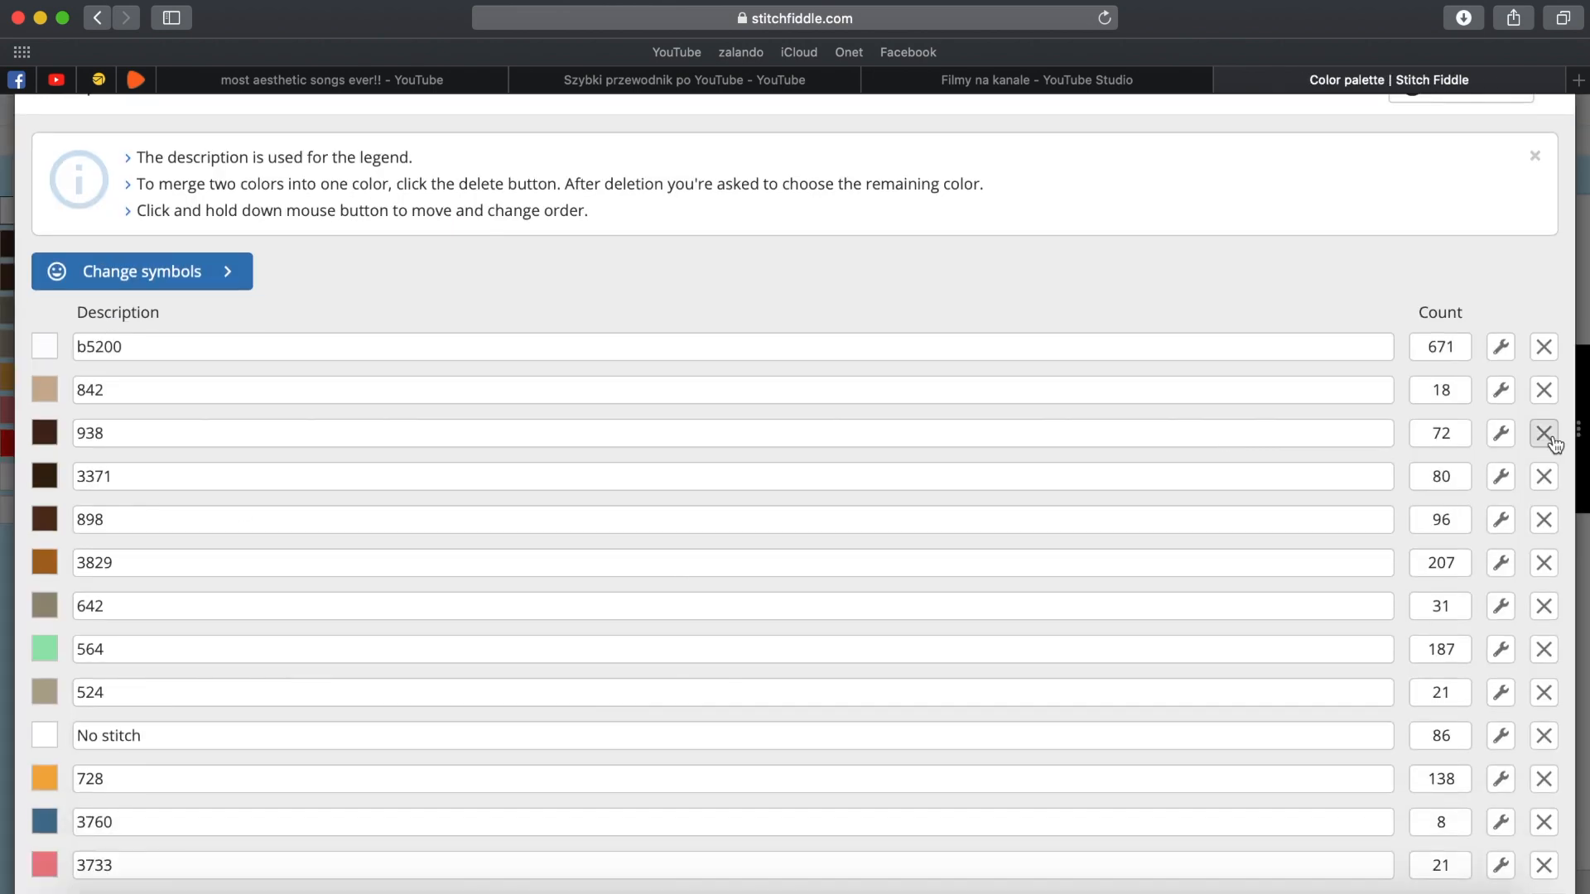
left_click(1544, 476)
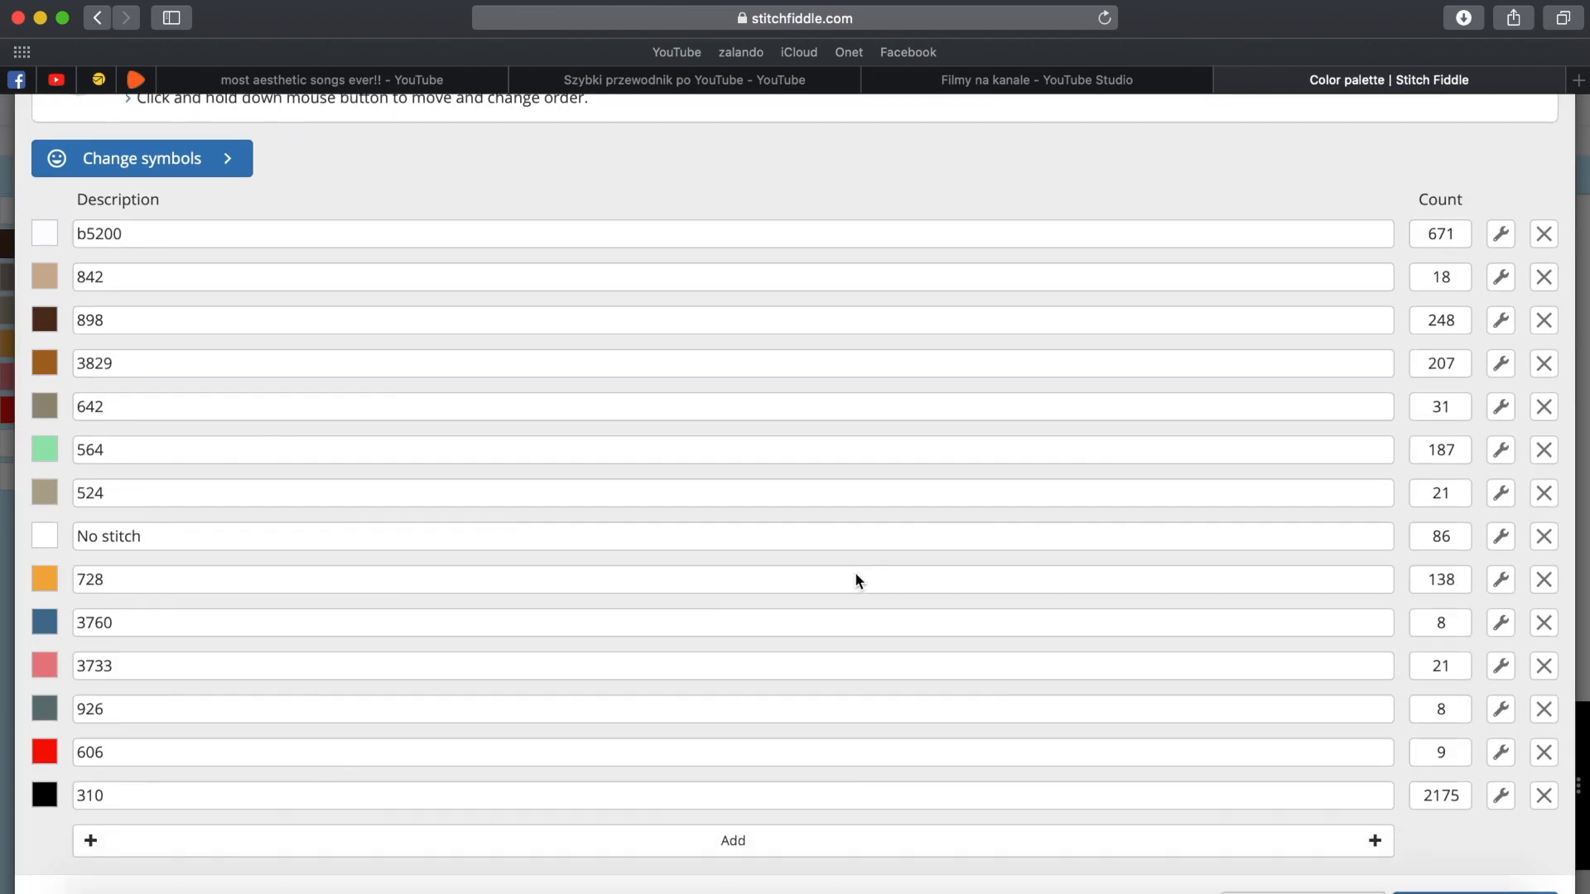
Merge the No stitch colour into b5200 and remove beige 842 from the palette.
scroll(855, 572, "down", 1)
left_click(1544, 532)
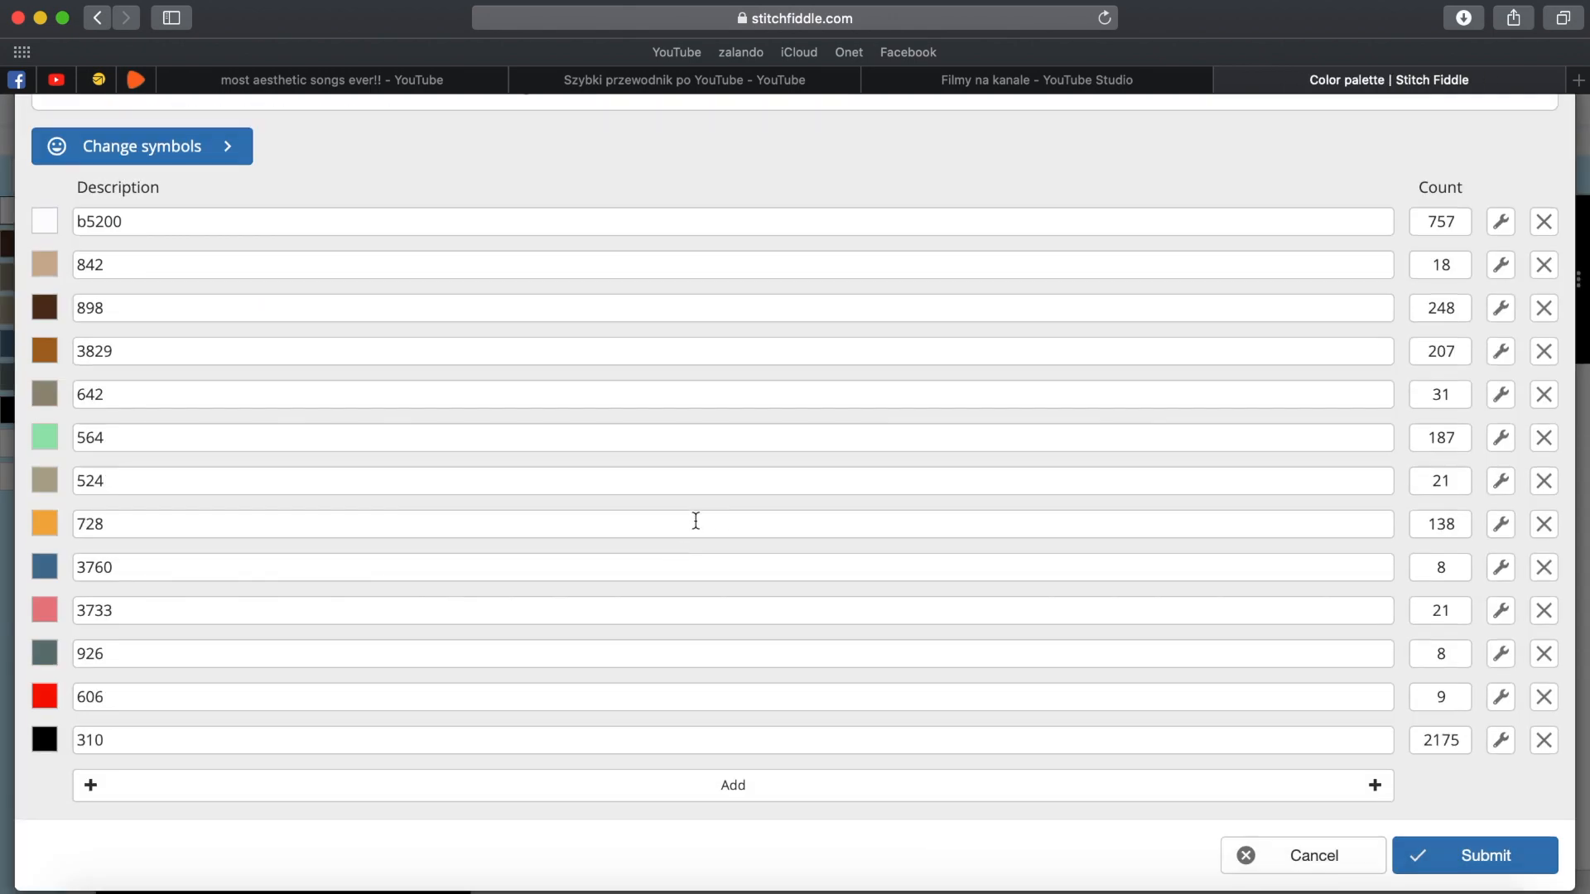
scroll(700, 509, "up", 1)
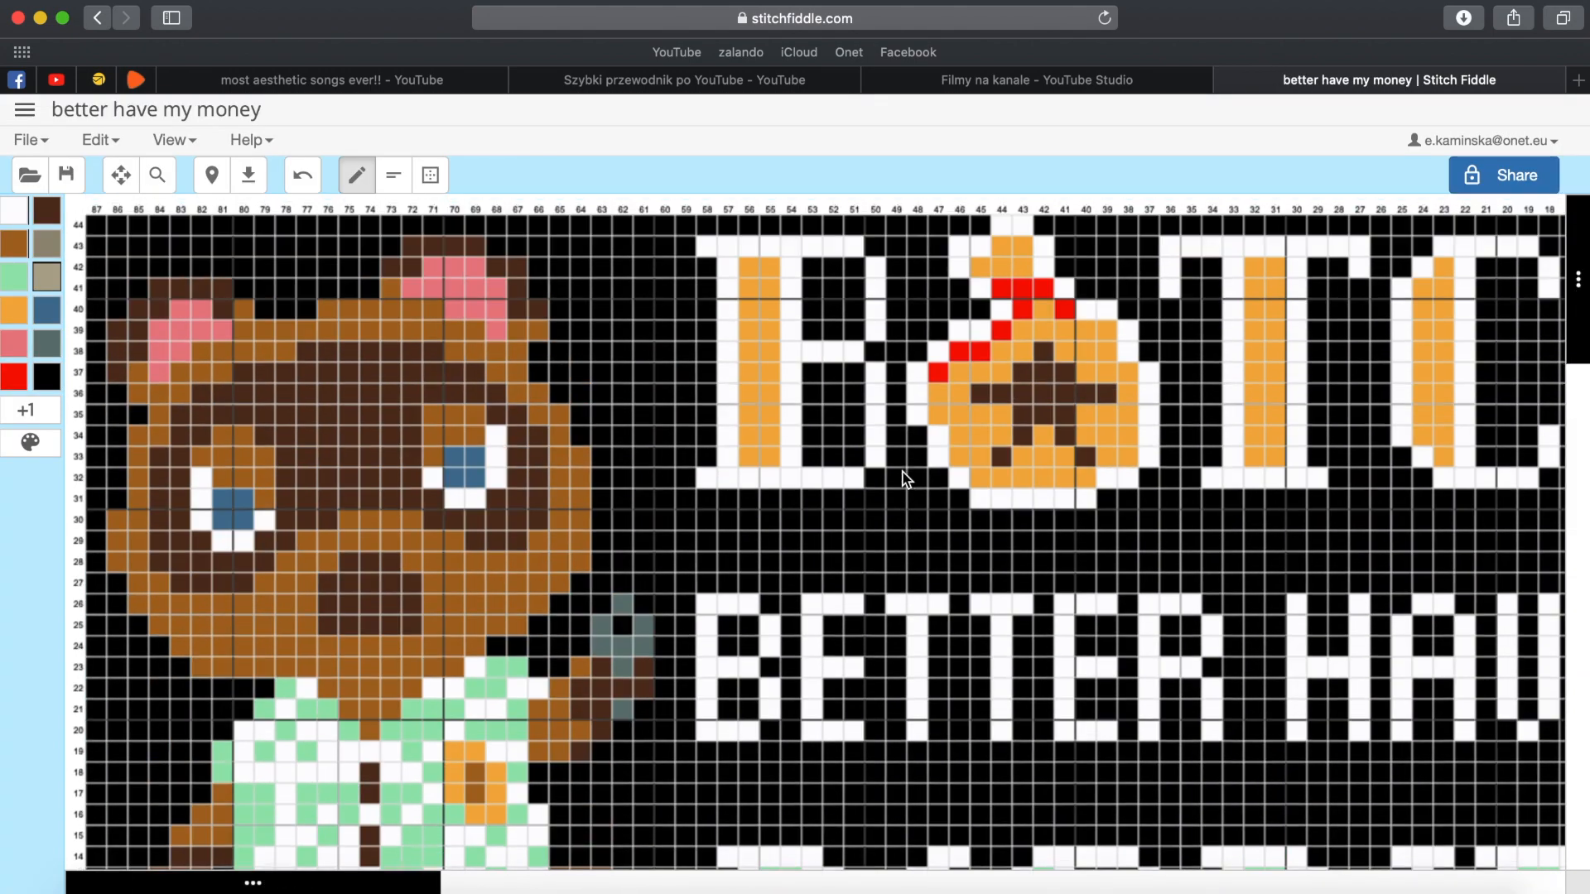
Outline the money bag, including its white border cells, with full orange backstitches.
scroll(906, 479, "right", 5)
left_click(395, 176)
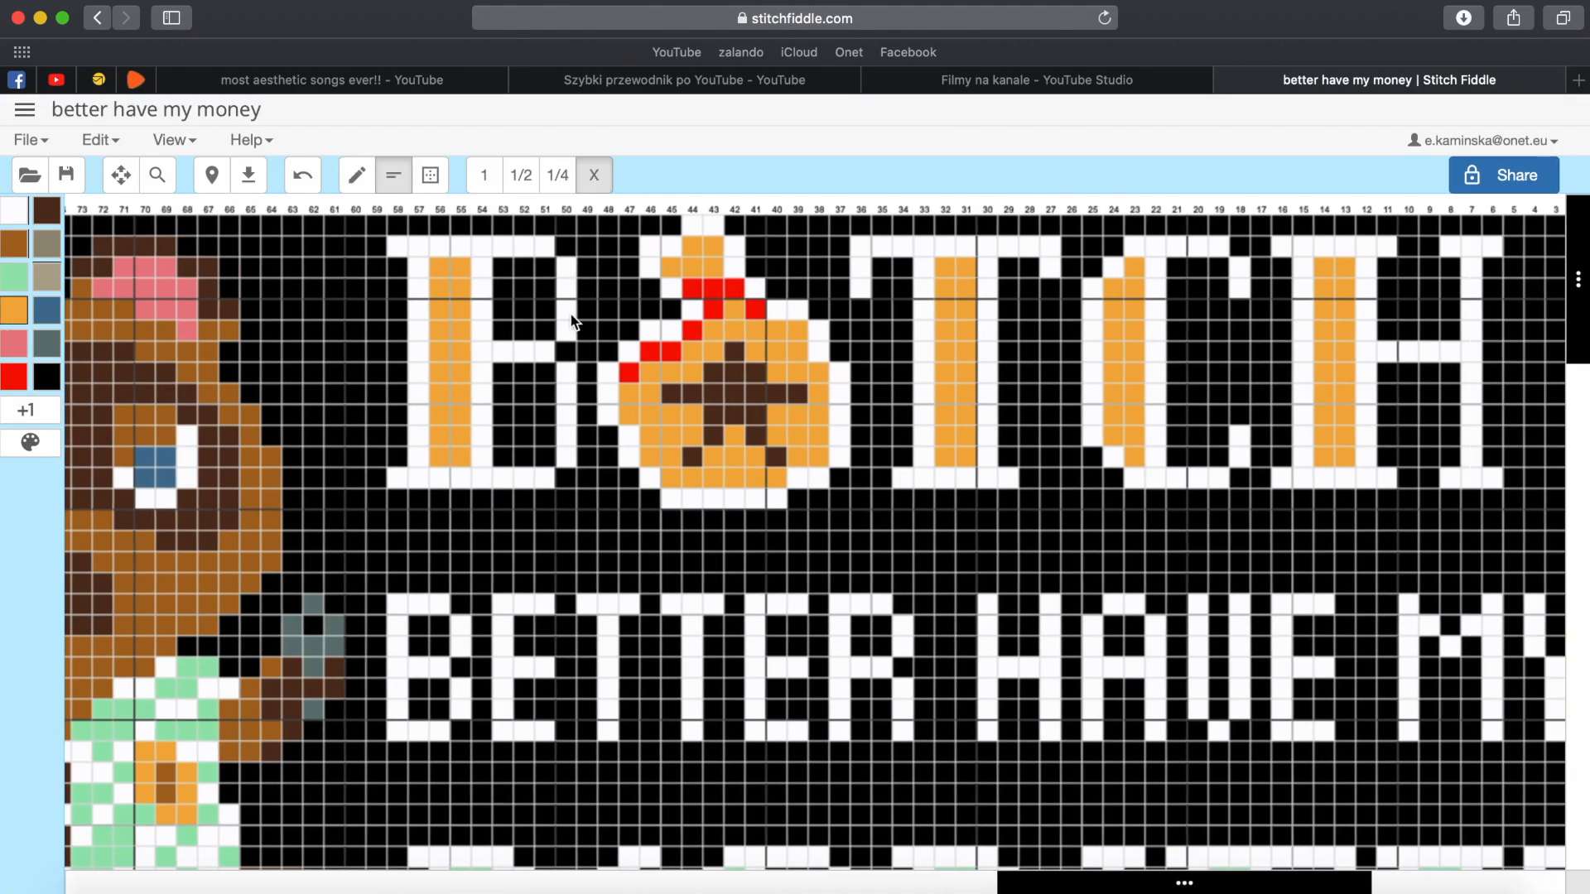
key("super+z")
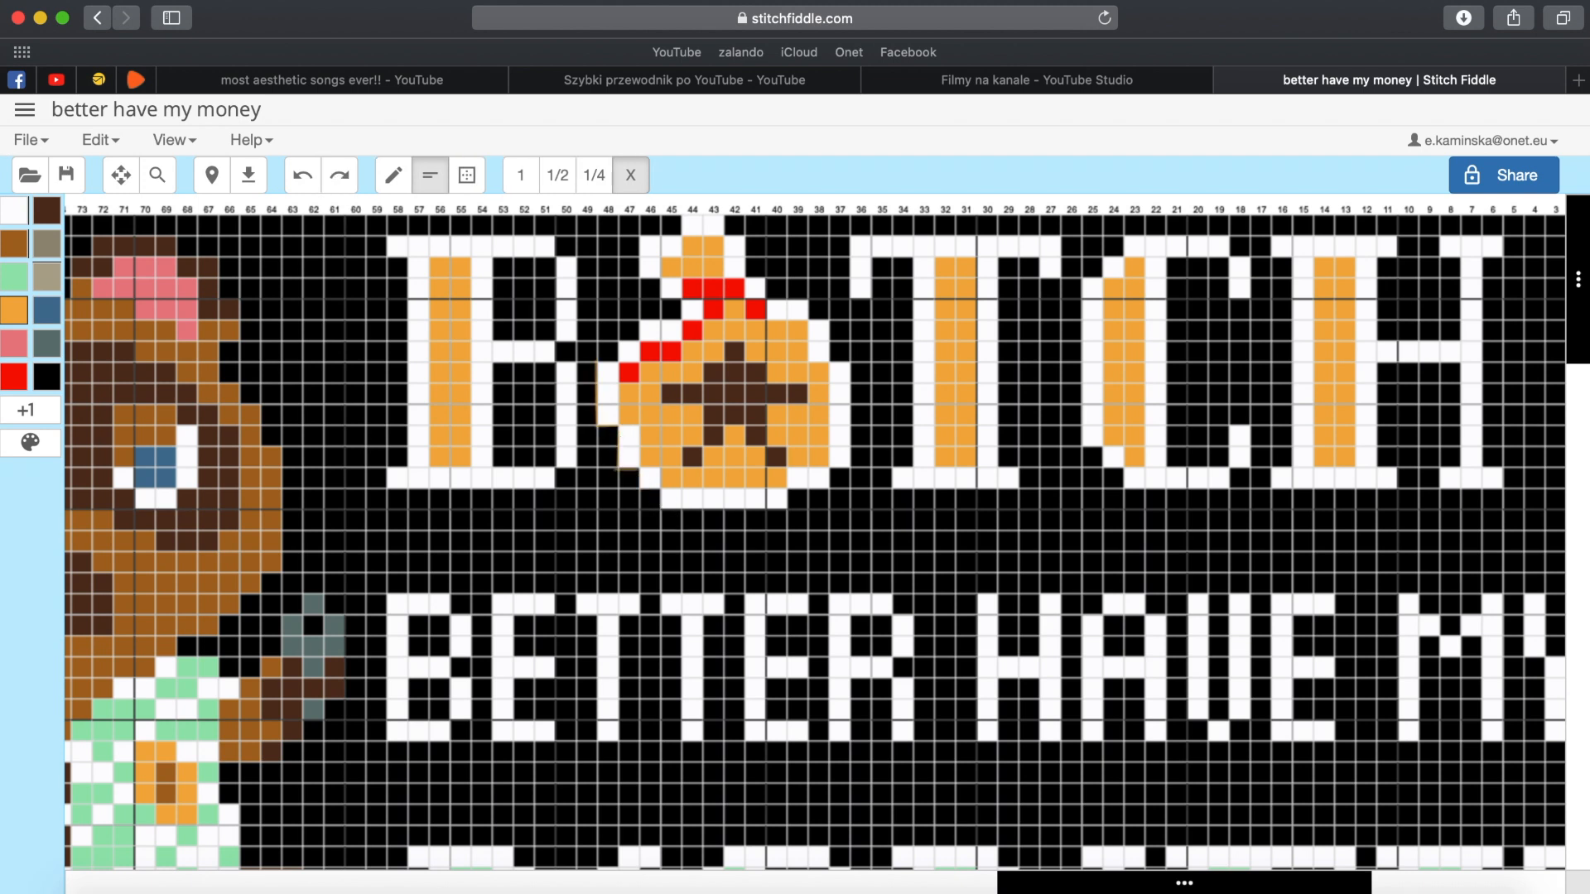
left_click(521, 176)
left_click_drag(599, 364, 616, 428)
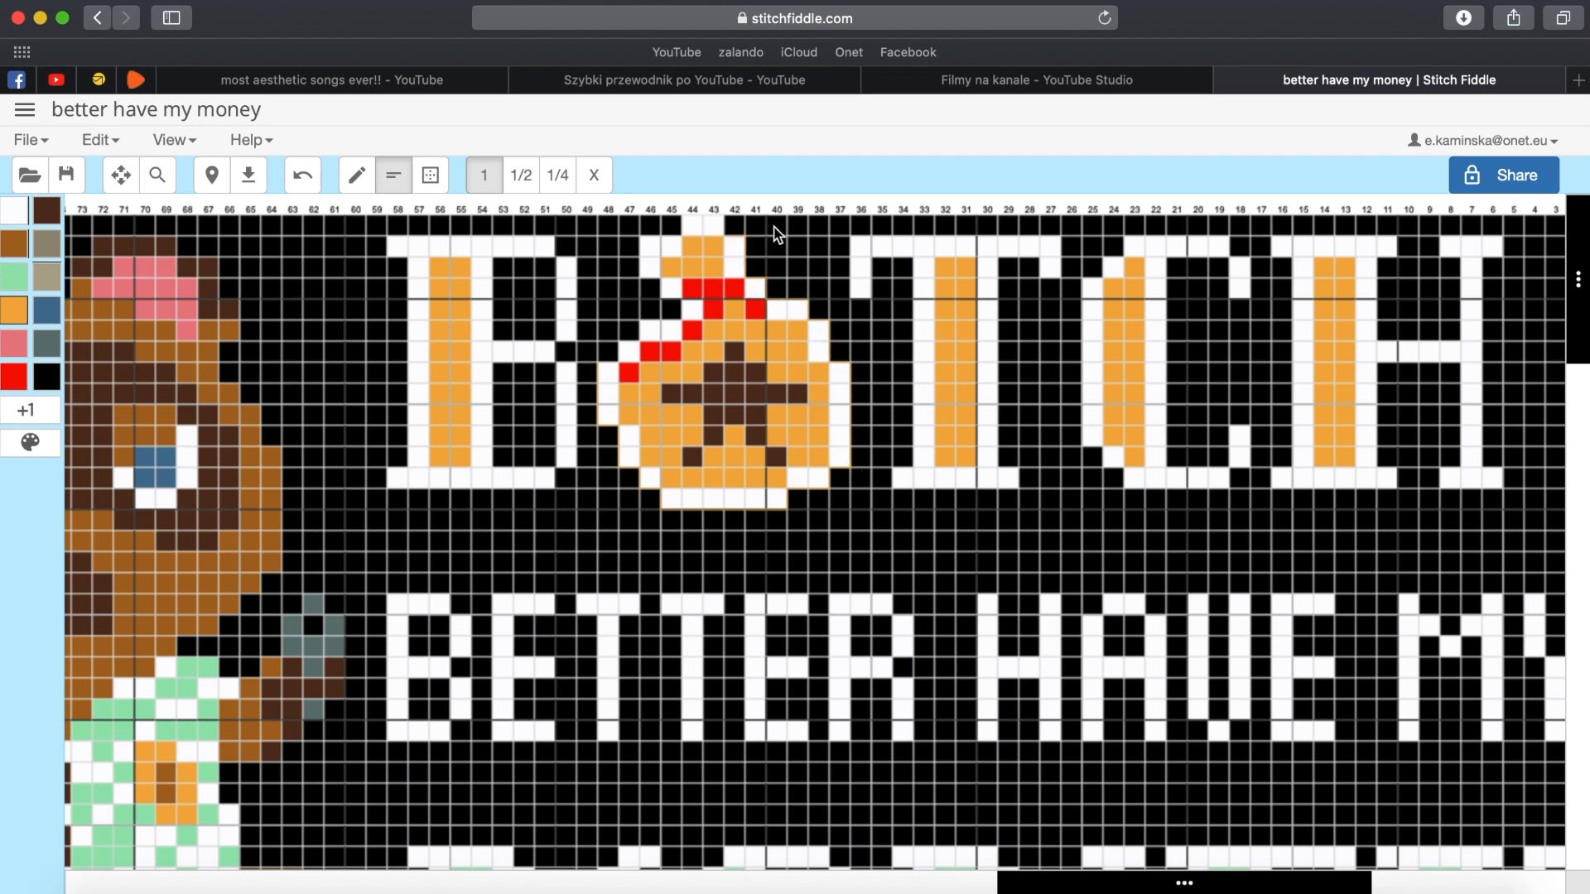
scroll(728, 240, "left", 1)
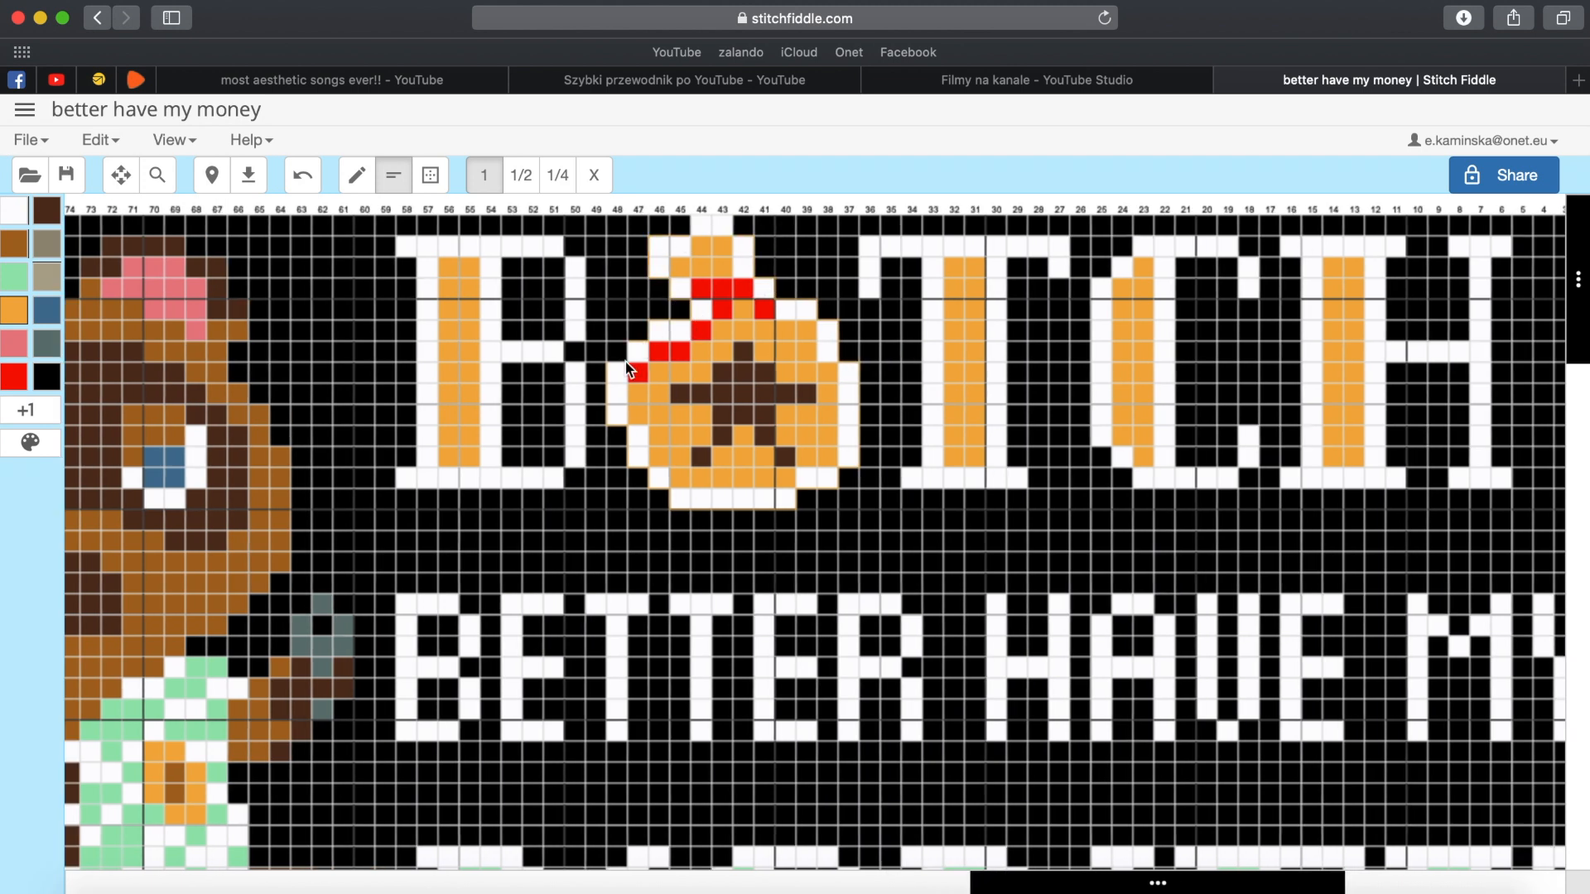
Add one row above the top row of the chart.
right_click(714, 368)
left_click(820, 525)
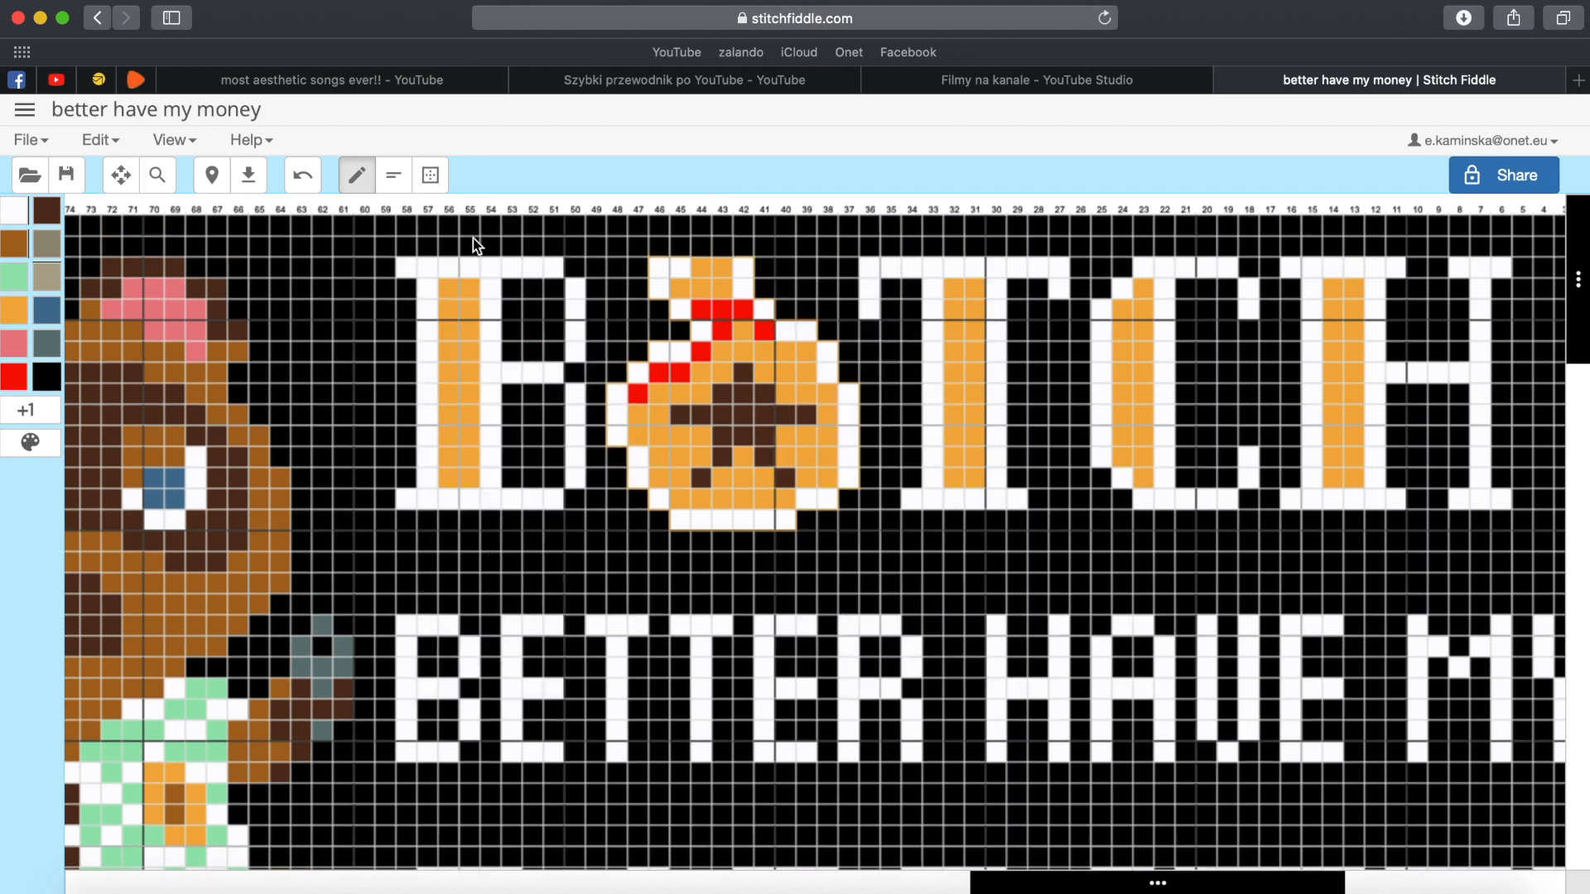
left_click(10, 318)
left_click(700, 228)
left_click(303, 176)
Close the orange backstitch outline across the top edge of the money bag's tip.
left_click(430, 175)
left_click(703, 236)
left_click(722, 236)
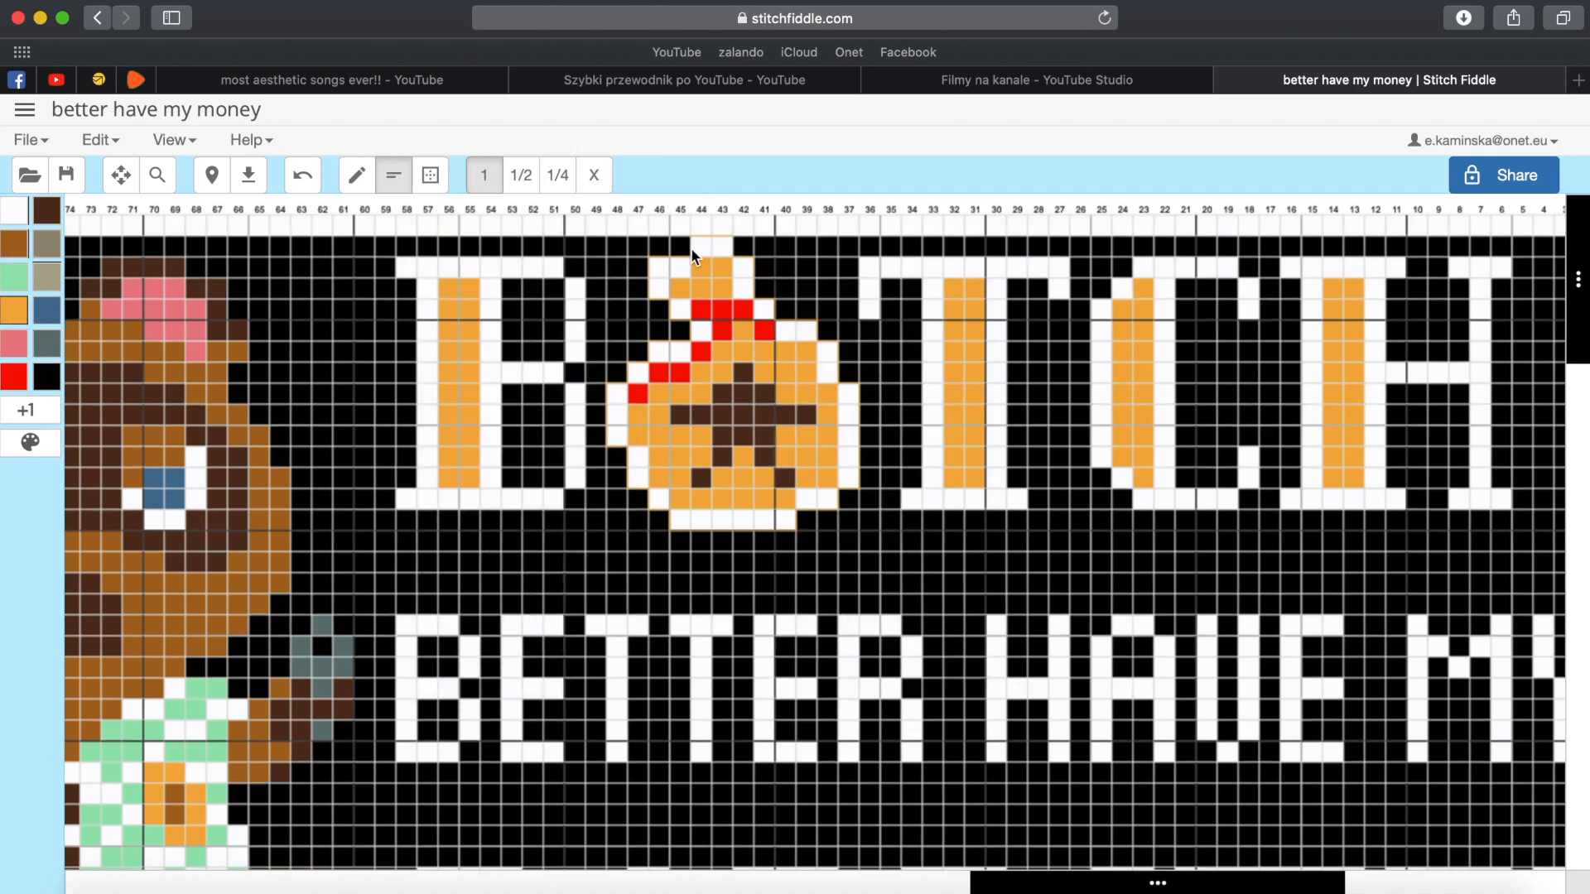
Fill the new top row and the white border cells around the money bag with black.
left_click(357, 176)
right_click(683, 270)
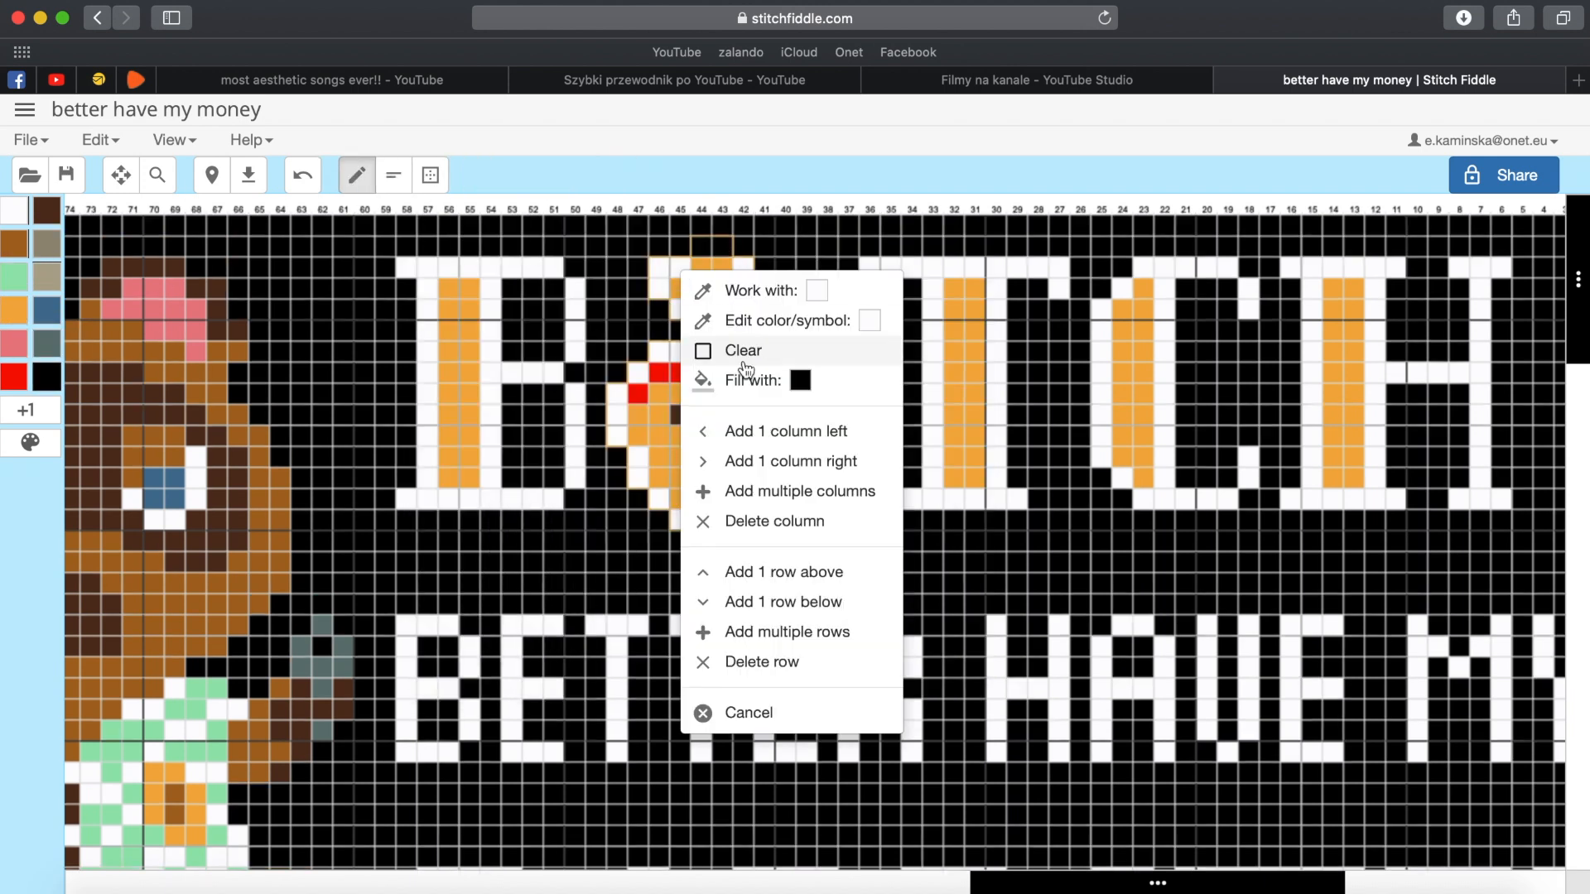
left_click(740, 379)
right_click(743, 290)
left_click(796, 400)
right_click(683, 311)
left_click(736, 420)
right_click(703, 334)
left_click(754, 442)
right_click(660, 353)
left_click(709, 463)
right_click(640, 374)
left_click(689, 483)
right_click(618, 414)
left_click(665, 522)
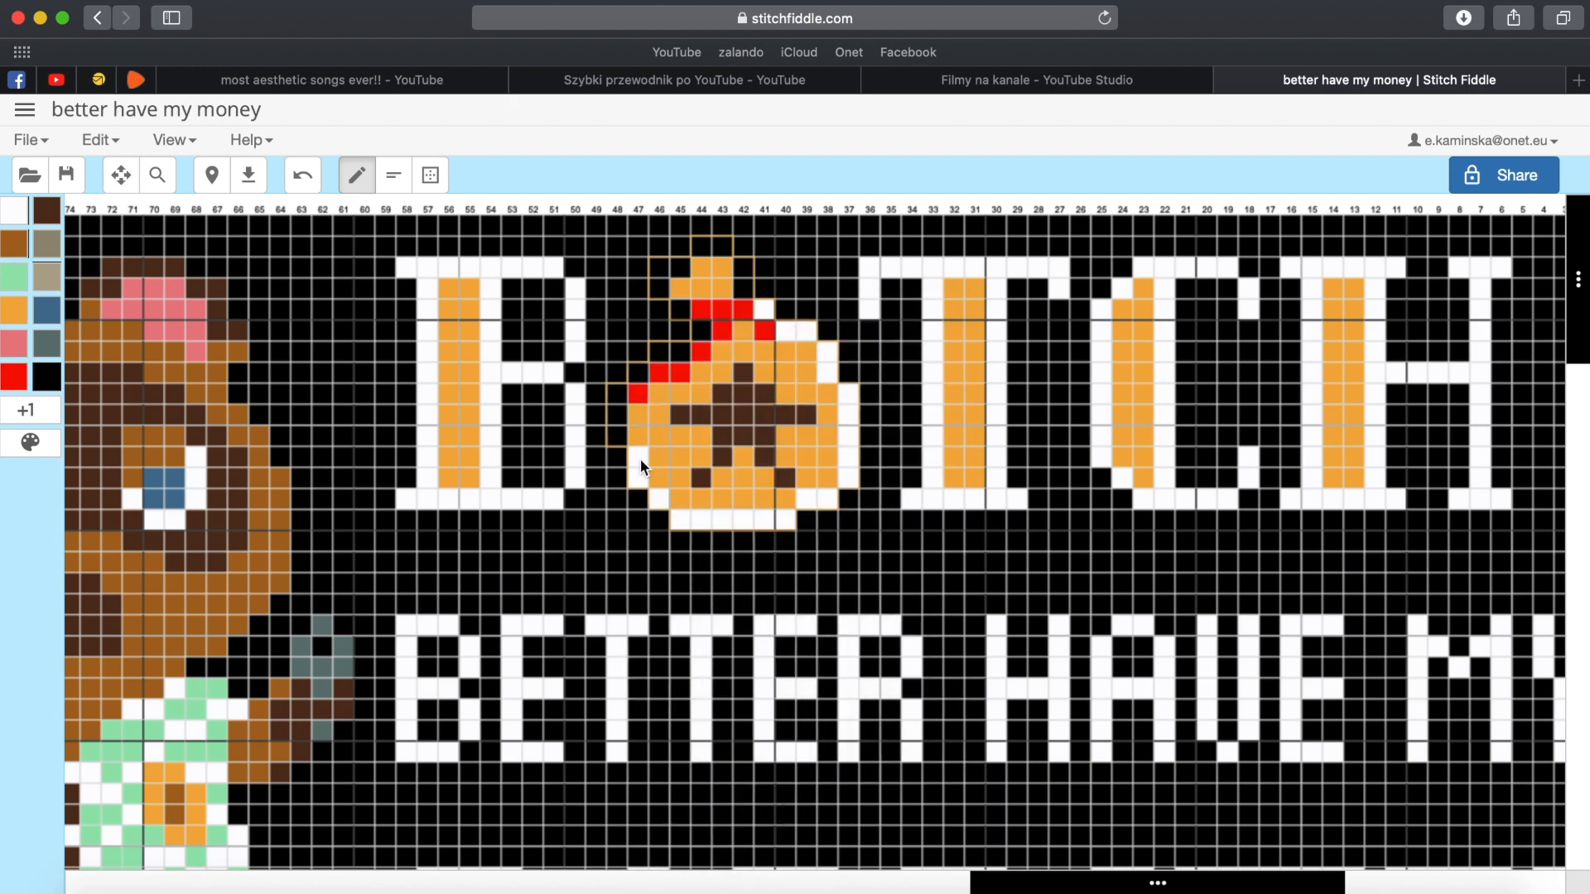
right_click(838, 418)
left_click(882, 527)
scroll(829, 356, "right", 2)
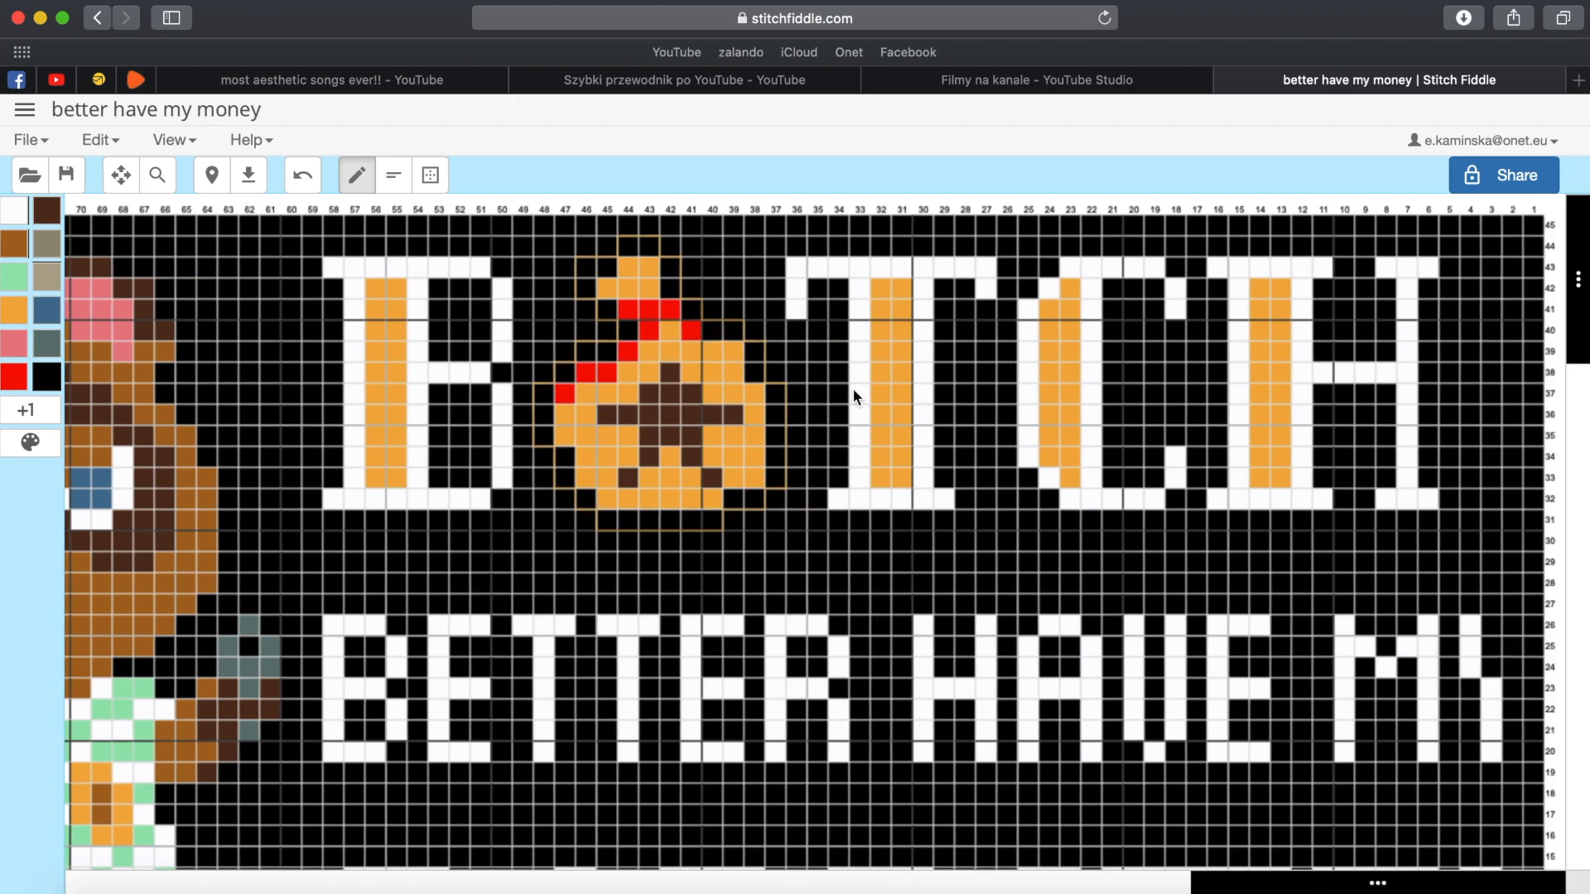
Add a very light grey floss colour to the palette and undo a trial stroke on the chart.
scroll(323, 558, "left", 3)
left_click(30, 443)
scroll(485, 452, "down", 3)
left_click(29, 411)
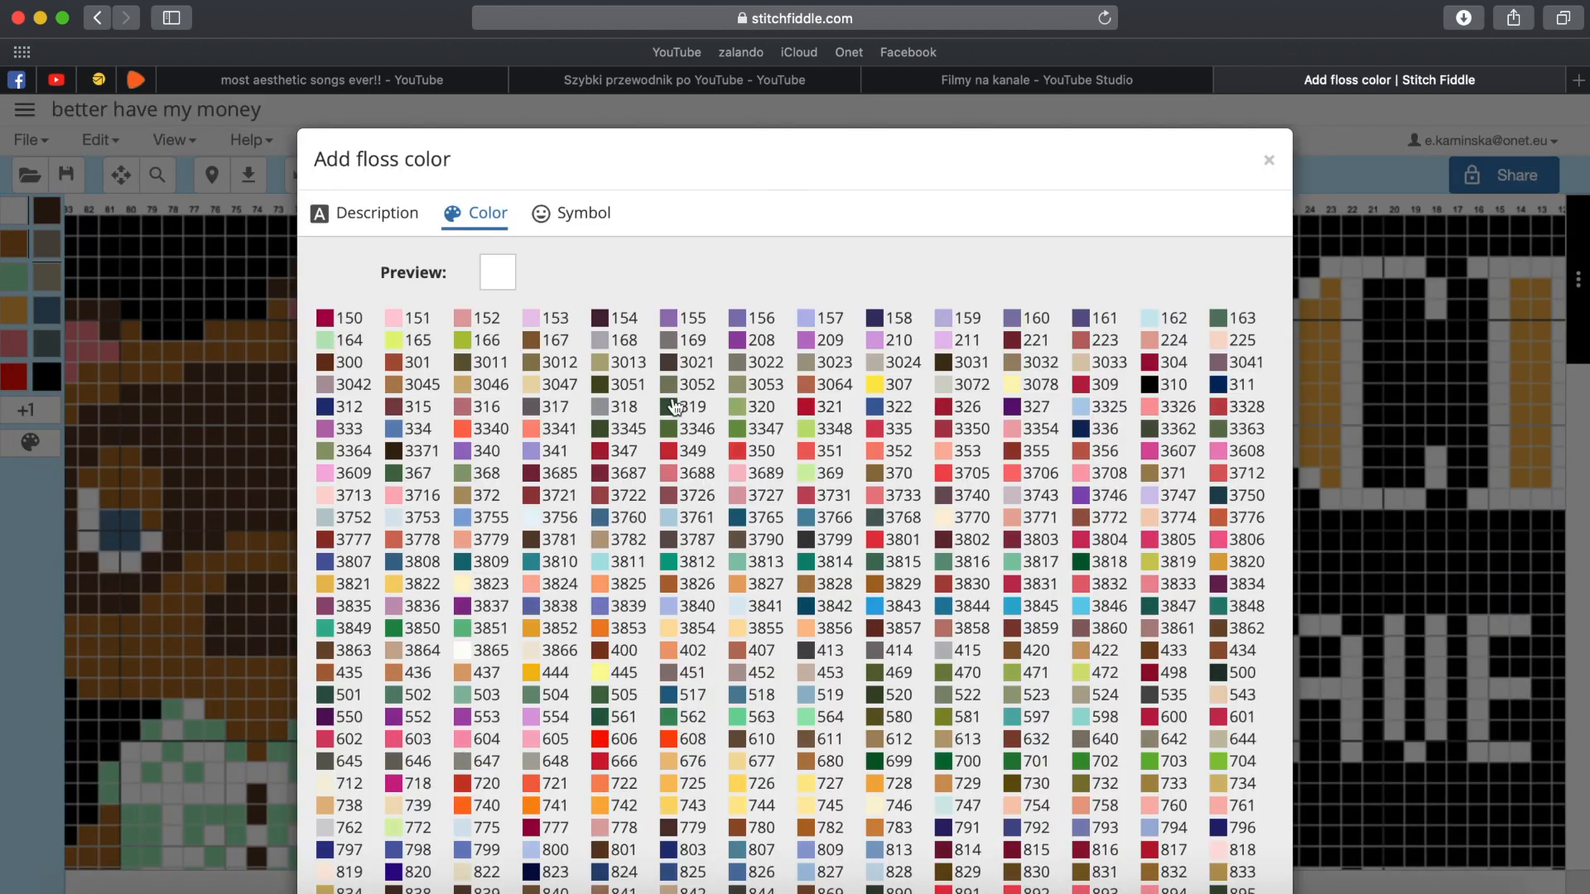
scroll(679, 405, "down", 3)
left_click(1178, 804)
scroll(1159, 807, "down", 3)
left_click(1137, 820)
left_click_drag(701, 563, 676, 564)
key("super+z")
Add one row below the bottom row of the chart and fill it with black.
scroll(675, 530, "right", 3)
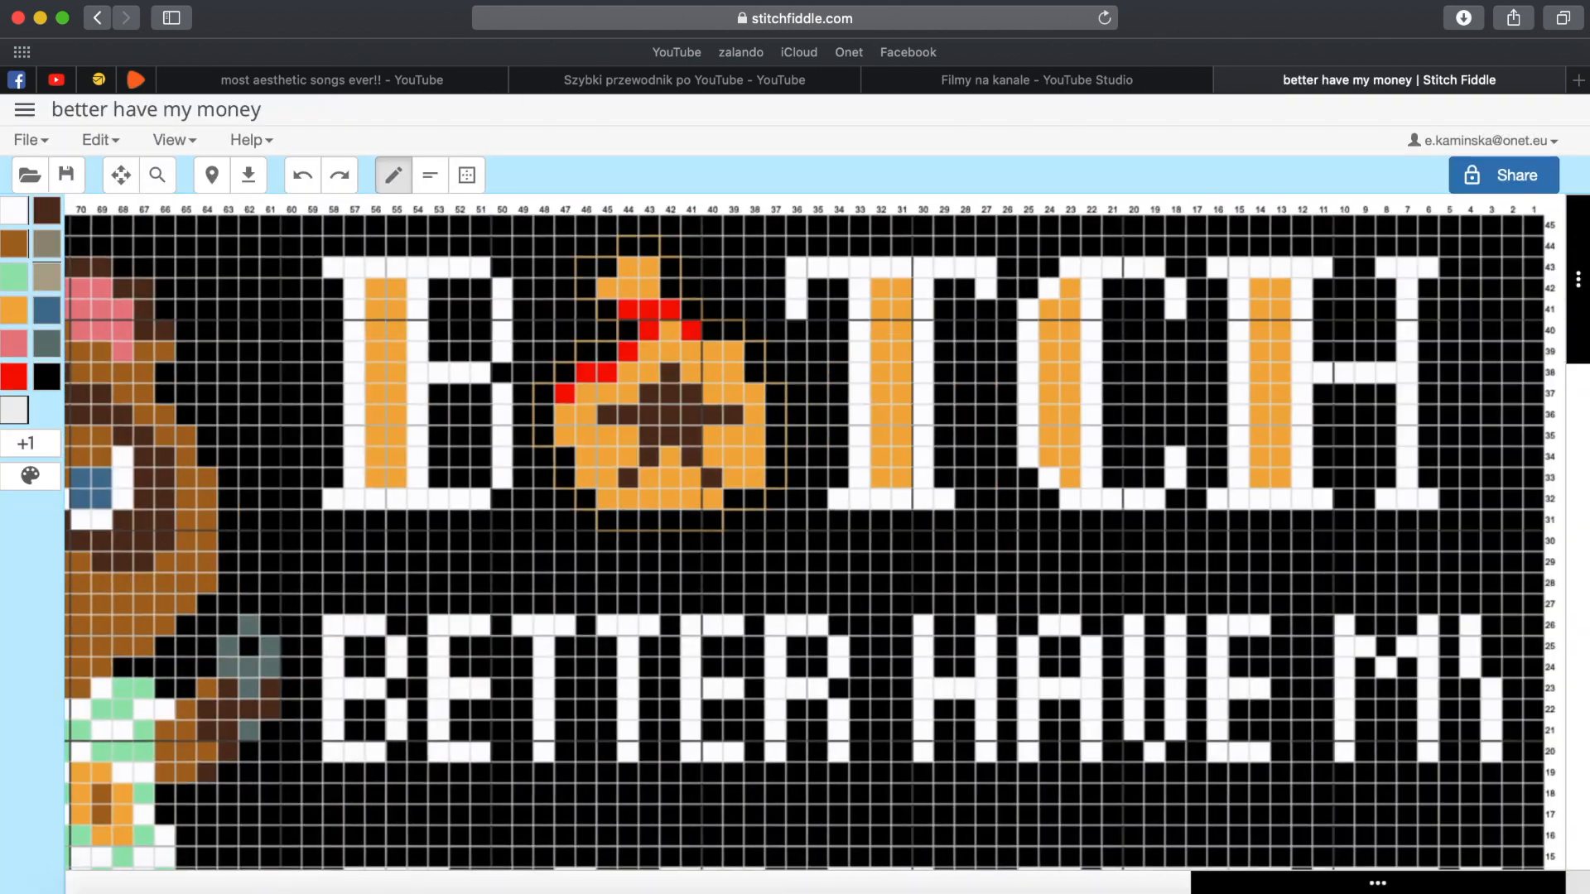
scroll(678, 786, "down", 4)
scroll(677, 787, "left", 4)
right_click(660, 837)
left_click(742, 755)
left_click(48, 378)
right_click(491, 842)
left_click(569, 531)
Repaint the missing arm of the Y in MY with white b5200 cells.
scroll(618, 731, "right", 4)
left_click(5, 206)
left_click(1518, 550)
left_click_drag(1517, 551, 1515, 584)
Zoom out to view the whole chart.
scroll(904, 727, "left", 3)
scroll(904, 727, "right", 3)
left_click(157, 175)
left_click_drag(551, 167, 510, 167)
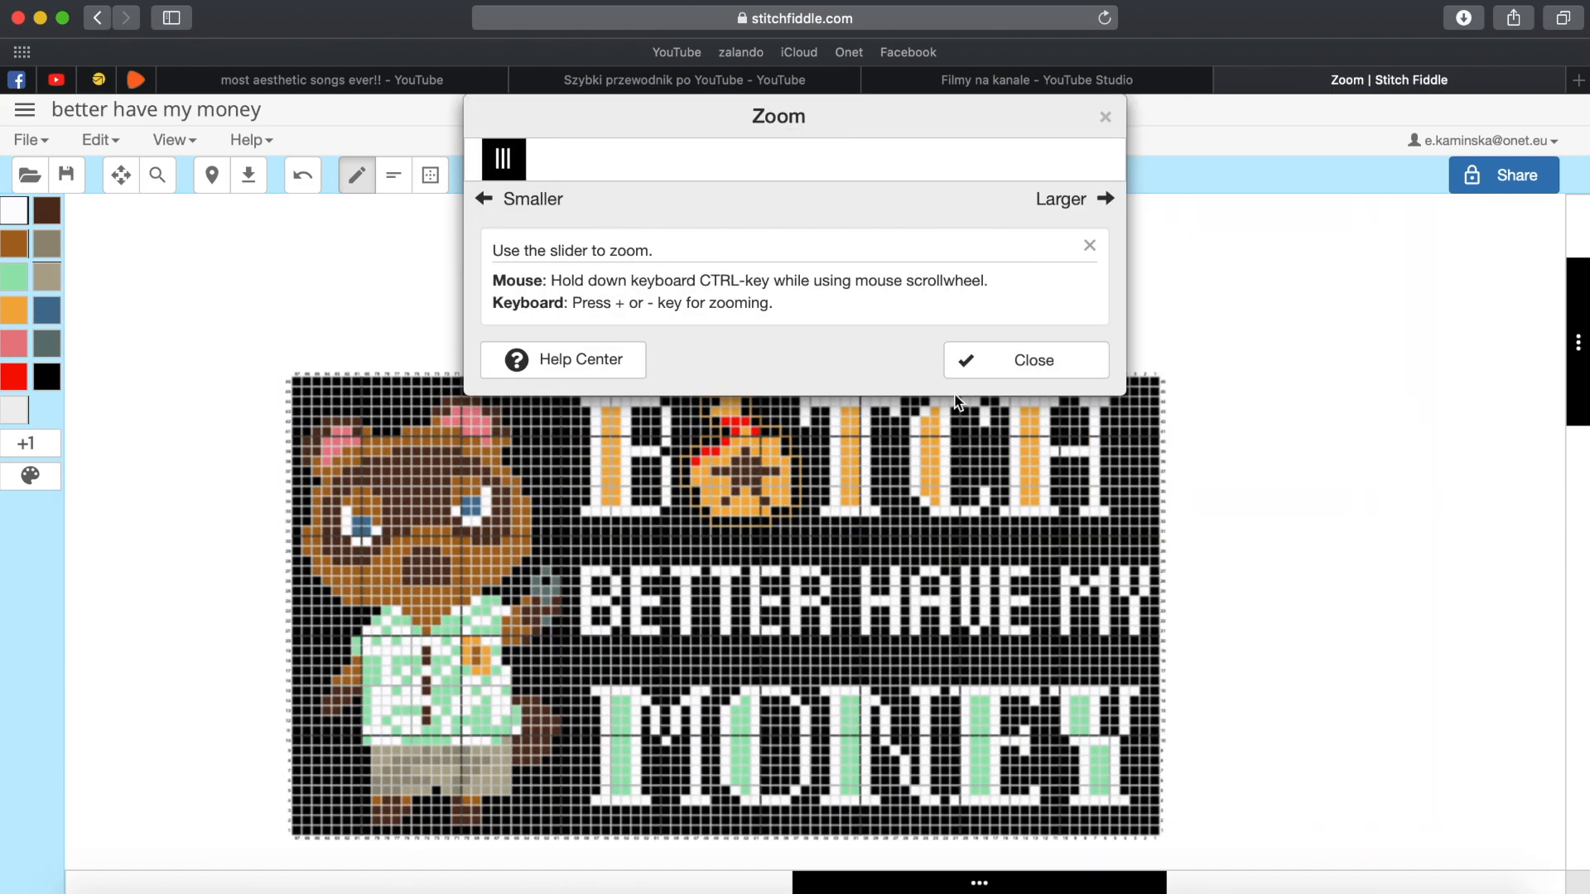
Add 50 empty rows below the bottom row of the chart.
left_click(1027, 359)
scroll(943, 655, "down", 3)
right_click(740, 685)
left_click(836, 786)
type("50")
left_click(1026, 458)
scroll(791, 383, "up", 2)
Copy the top line of lettering with the money bag into the empty rows below the design.
left_click(430, 175)
left_click(610, 212)
key("super+z")
left_click(468, 175)
mouse_move(607, 208)
left_mouse_down()
mouse_move(1139, 360)
mouse_move(1159, 352)
left_mouse_up()
left_click(1219, 372)
right_click(557, 688)
left_click(622, 504)
Clear the original top line of lettering and paste its copy back two columns further right.
left_click(430, 175)
left_click_drag(608, 211, 1186, 361)
left_click(1249, 591)
left_click(430, 175)
mouse_move(558, 688)
left_mouse_down()
mouse_move(1065, 834)
mouse_move(1106, 828)
left_mouse_up()
left_click(1168, 575)
right_click(628, 212)
left_click(691, 293)
left_click(430, 175)
right_click(610, 278)
left_click(673, 358)
left_click(304, 175)
Clear the temporary copy of the lettering from the rows below the design.
right_click(611, 300)
left_click(687, 440)
scroll(530, 556, "down", 2)
scroll(530, 556, "up", 2)
scroll(530, 556, "down", 6)
left_click(430, 174)
left_click_drag(483, 373, 1101, 579)
left_click(1209, 603)
Copy the whole raccoon figure into the empty rows below the design.
scroll(845, 721, "up", 6)
left_click(430, 175)
left_click_drag(239, 215, 511, 658)
left_click(598, 578)
scroll(598, 578, "down", 3)
right_click(285, 453)
left_click(350, 530)
Clear the original raccoon figure and paste its copy back one row higher.
scroll(365, 497, "up", 3)
left_click(430, 175)
left_click_drag(235, 222, 496, 649)
left_click(588, 606)
scroll(530, 546, "down", 6)
scroll(530, 546, "up", 6)
right_click(235, 212)
left_click(297, 284)
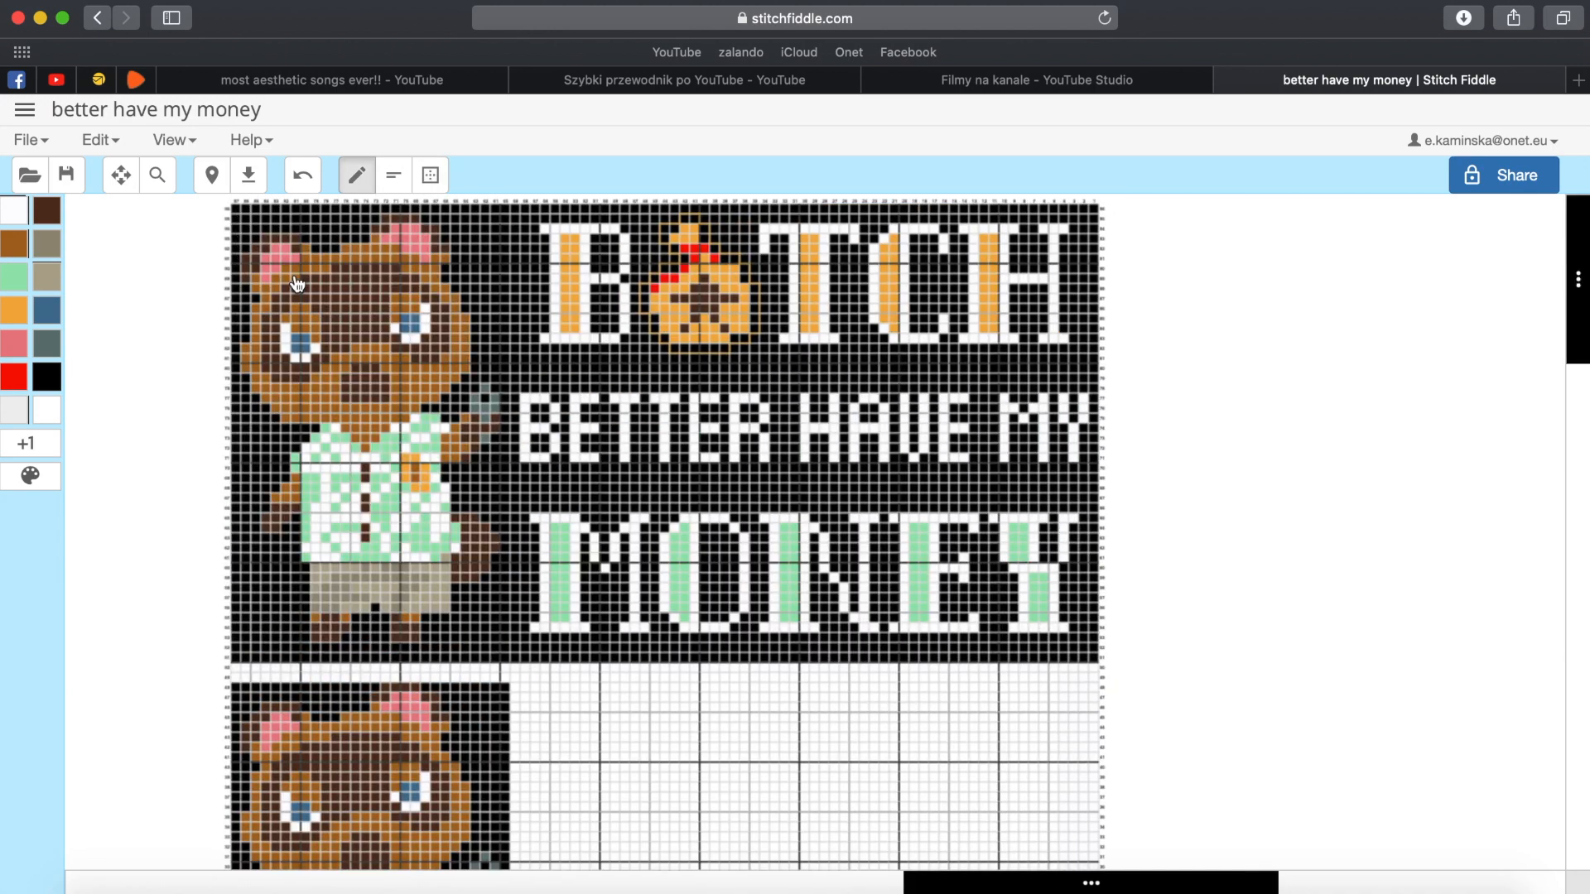
Crop the chart to the design, dropping its bottom black row and the spare rows below.
left_click(430, 175)
left_click_drag(224, 205, 1093, 656)
left_click(1158, 725)
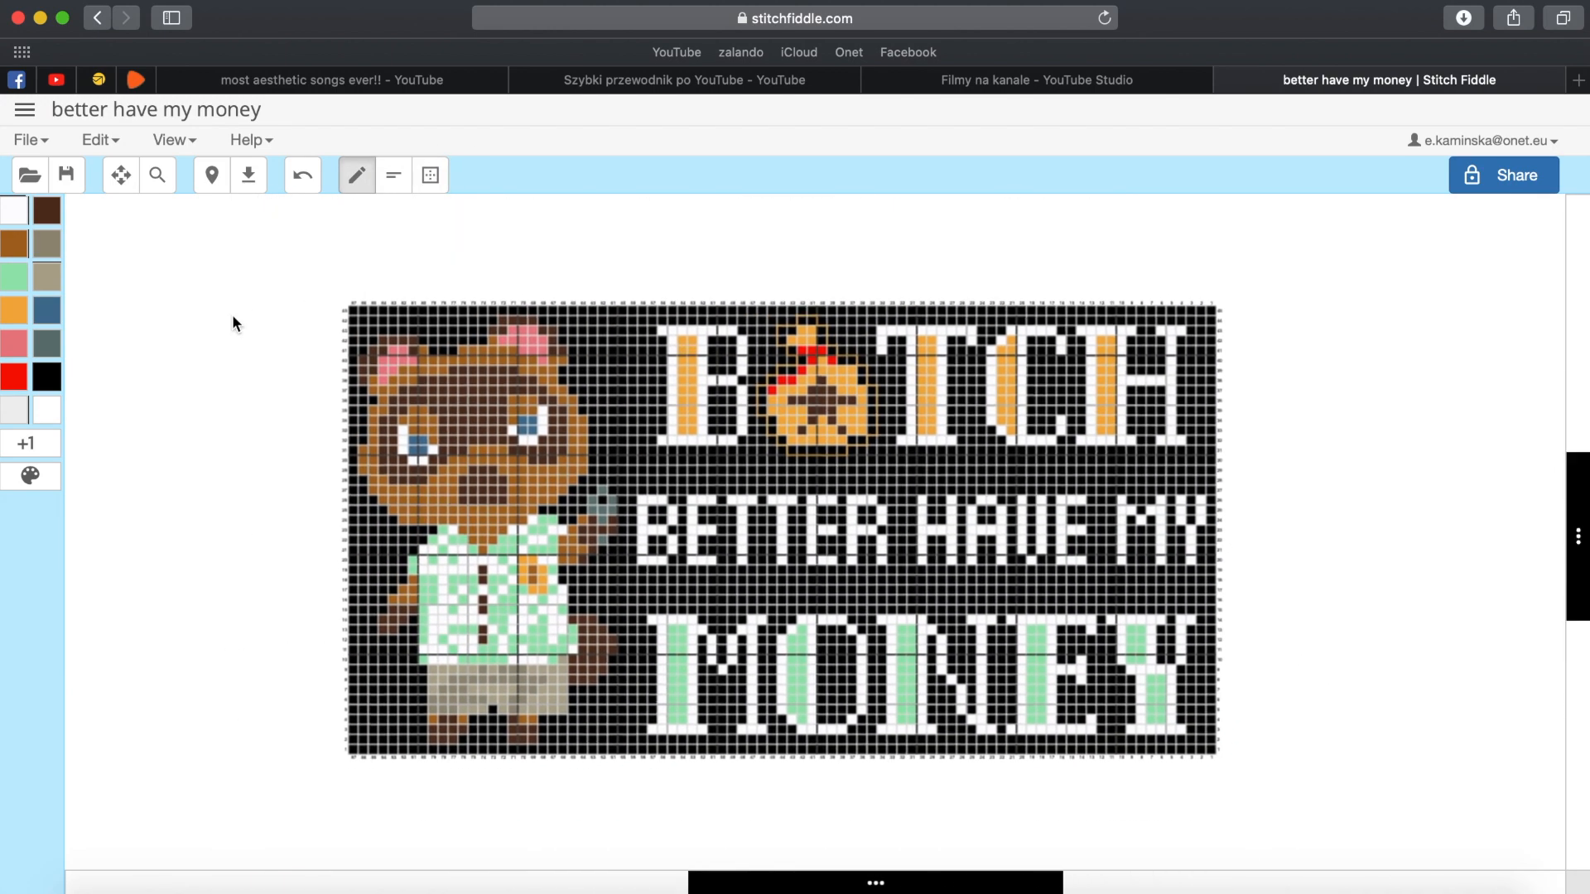
Set the chart's grid lines to High contrast through the PDF download settings.
left_click(29, 139)
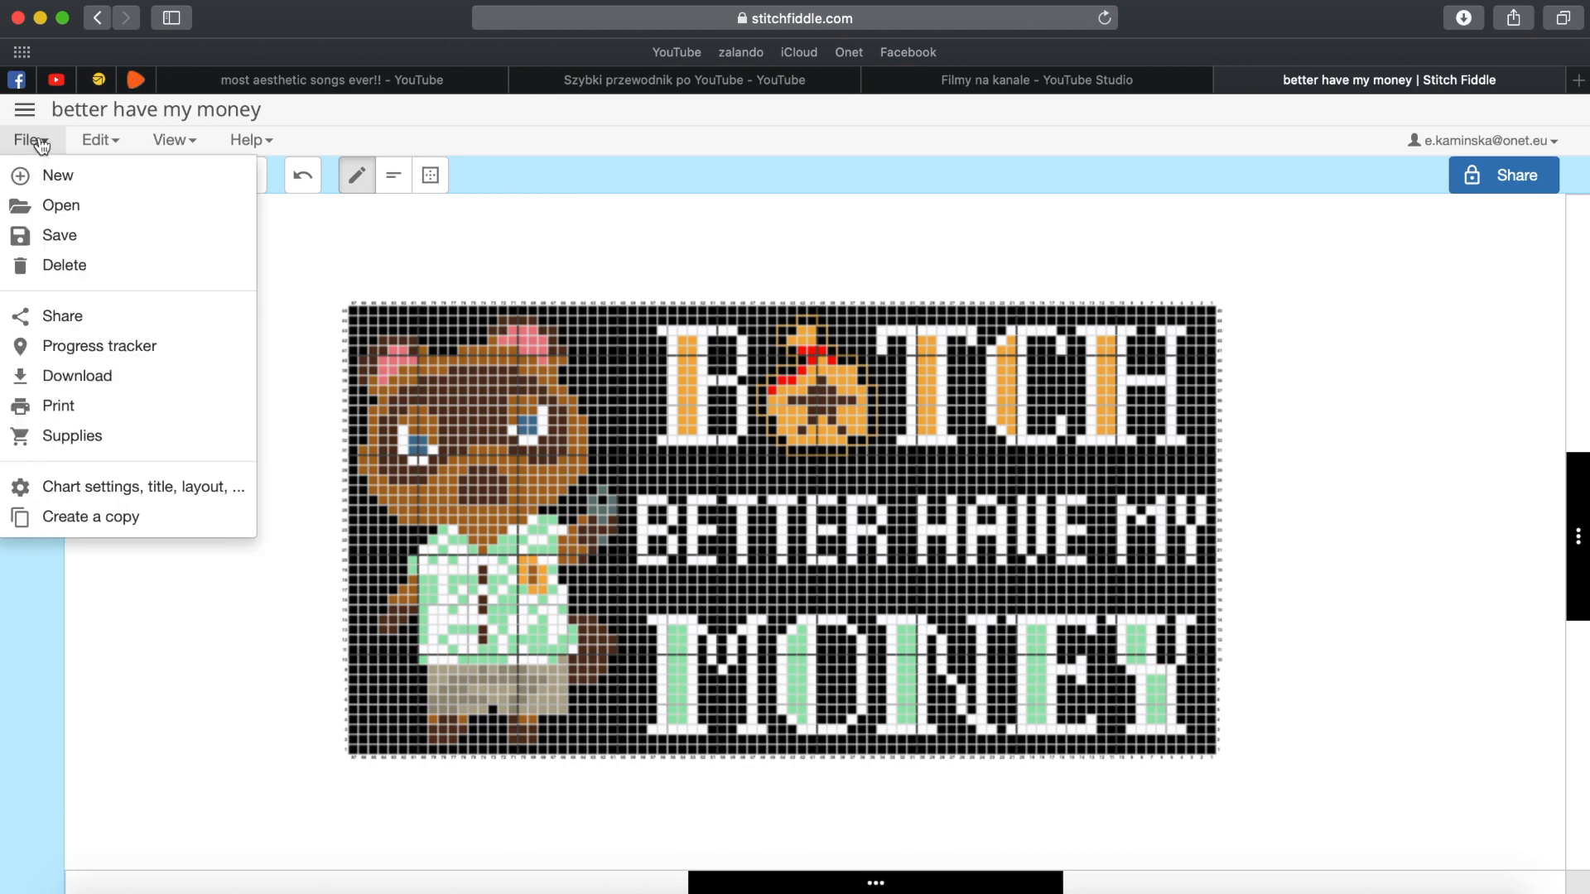
left_click(99, 412)
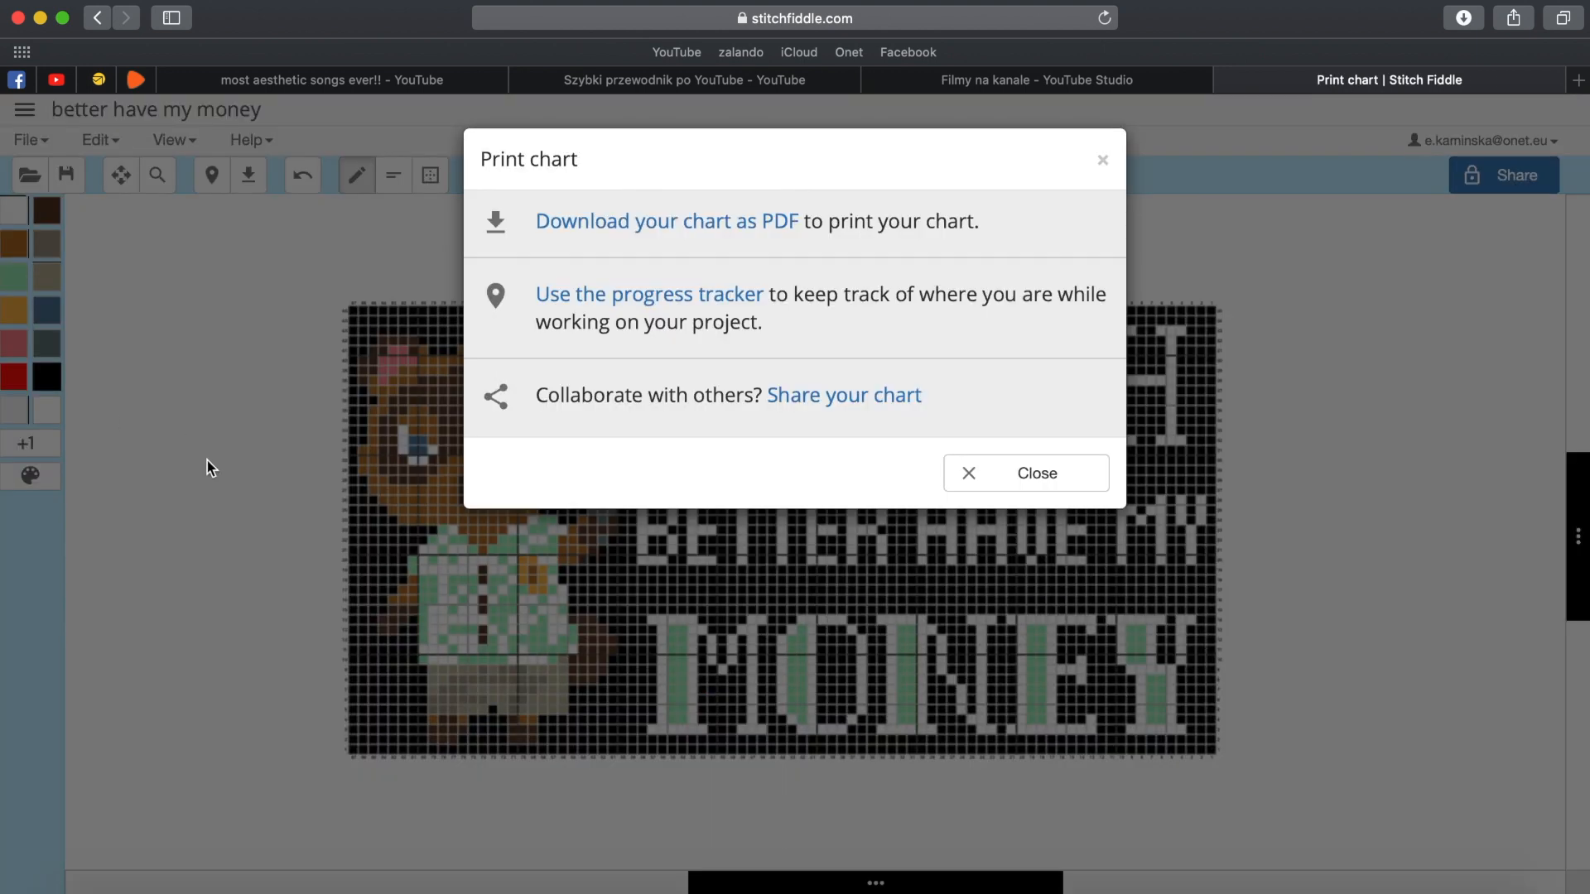
left_click(695, 224)
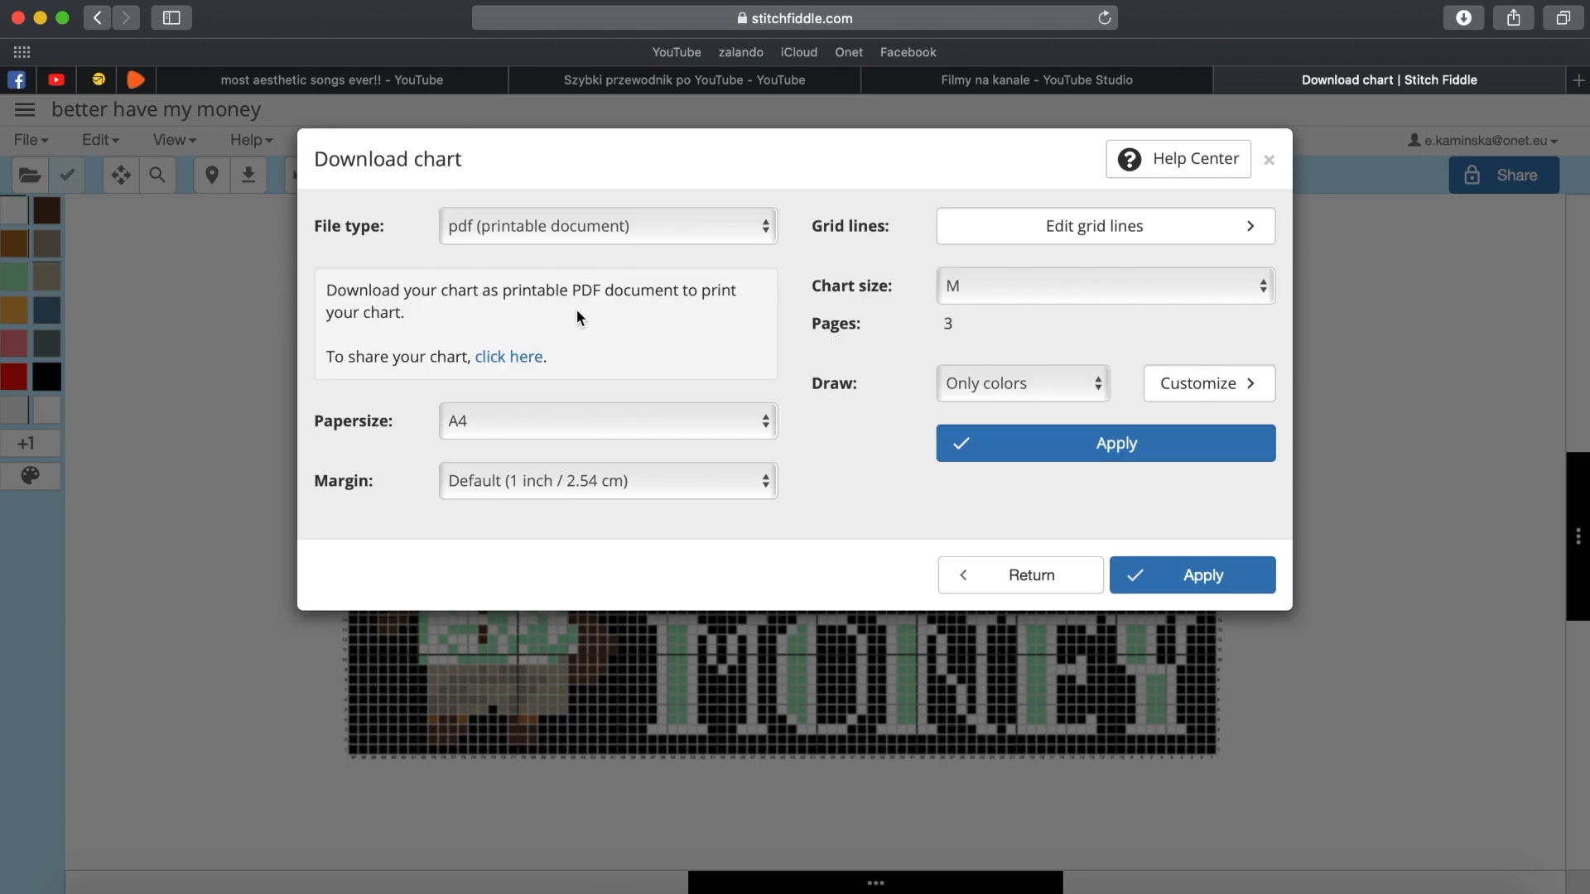
left_click(1007, 226)
left_click(714, 306)
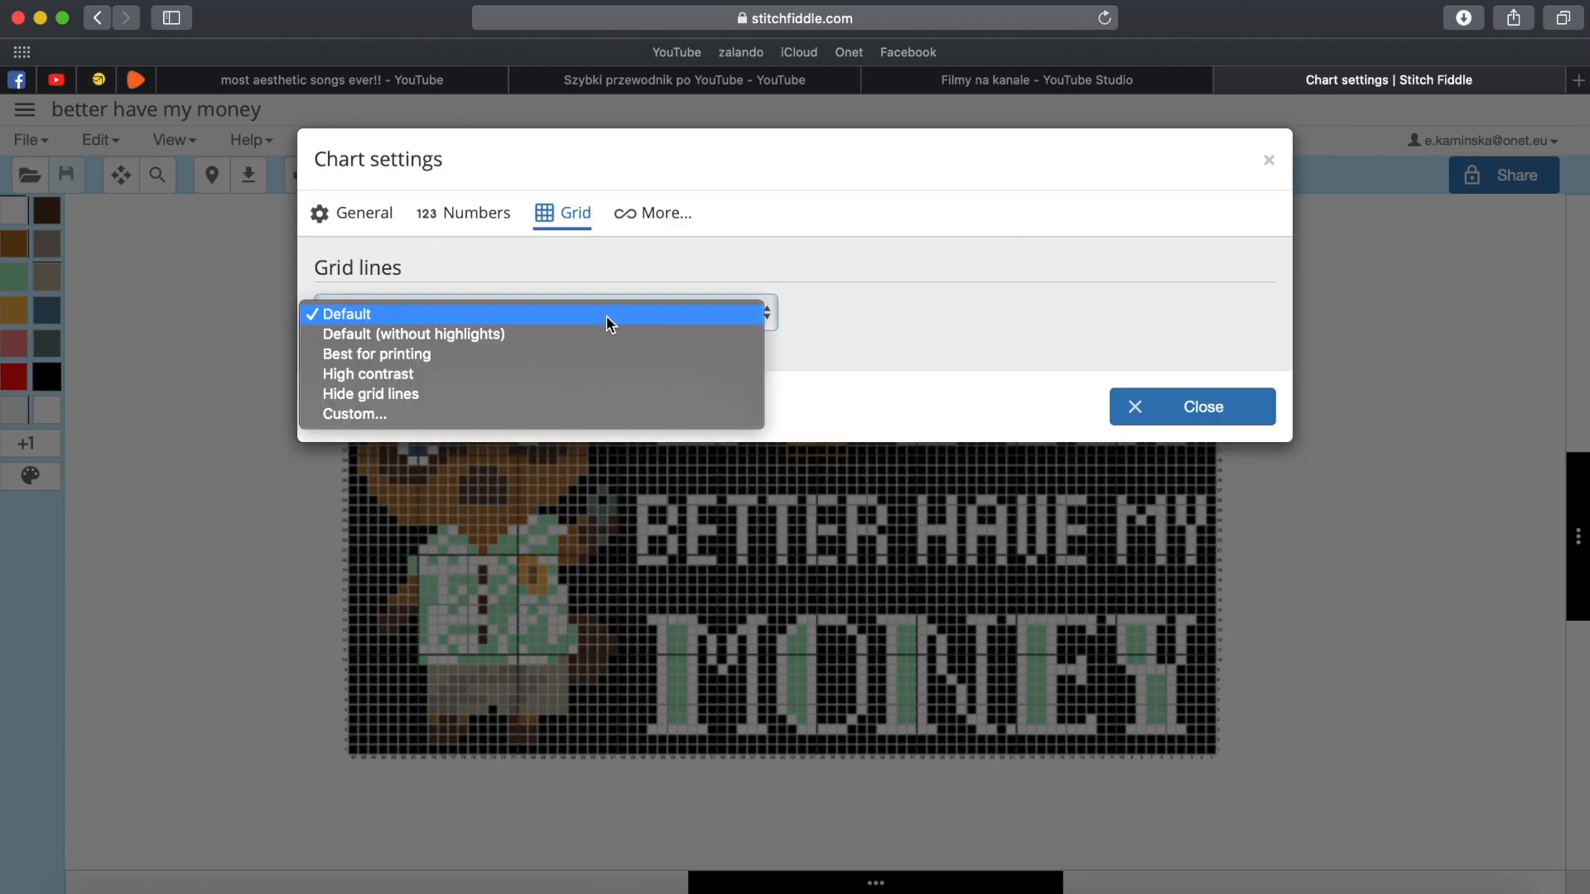
left_click(596, 374)
left_click(1222, 412)
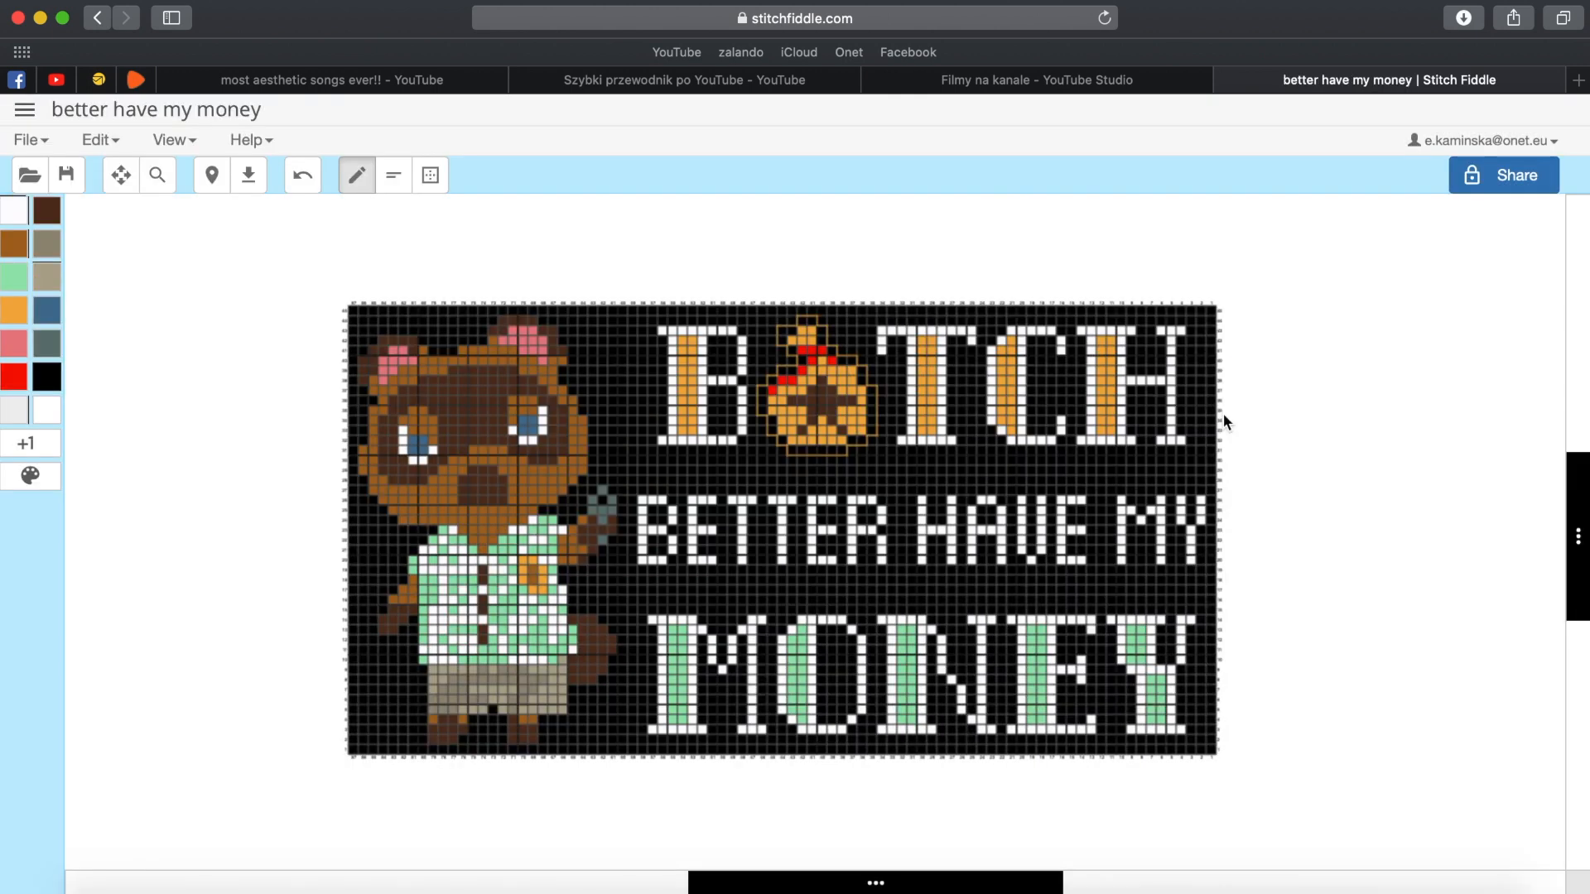
Set the chart download to a png detailed chart with the legend on a separate page.
left_click(34, 140)
left_click(70, 357)
left_click(660, 226)
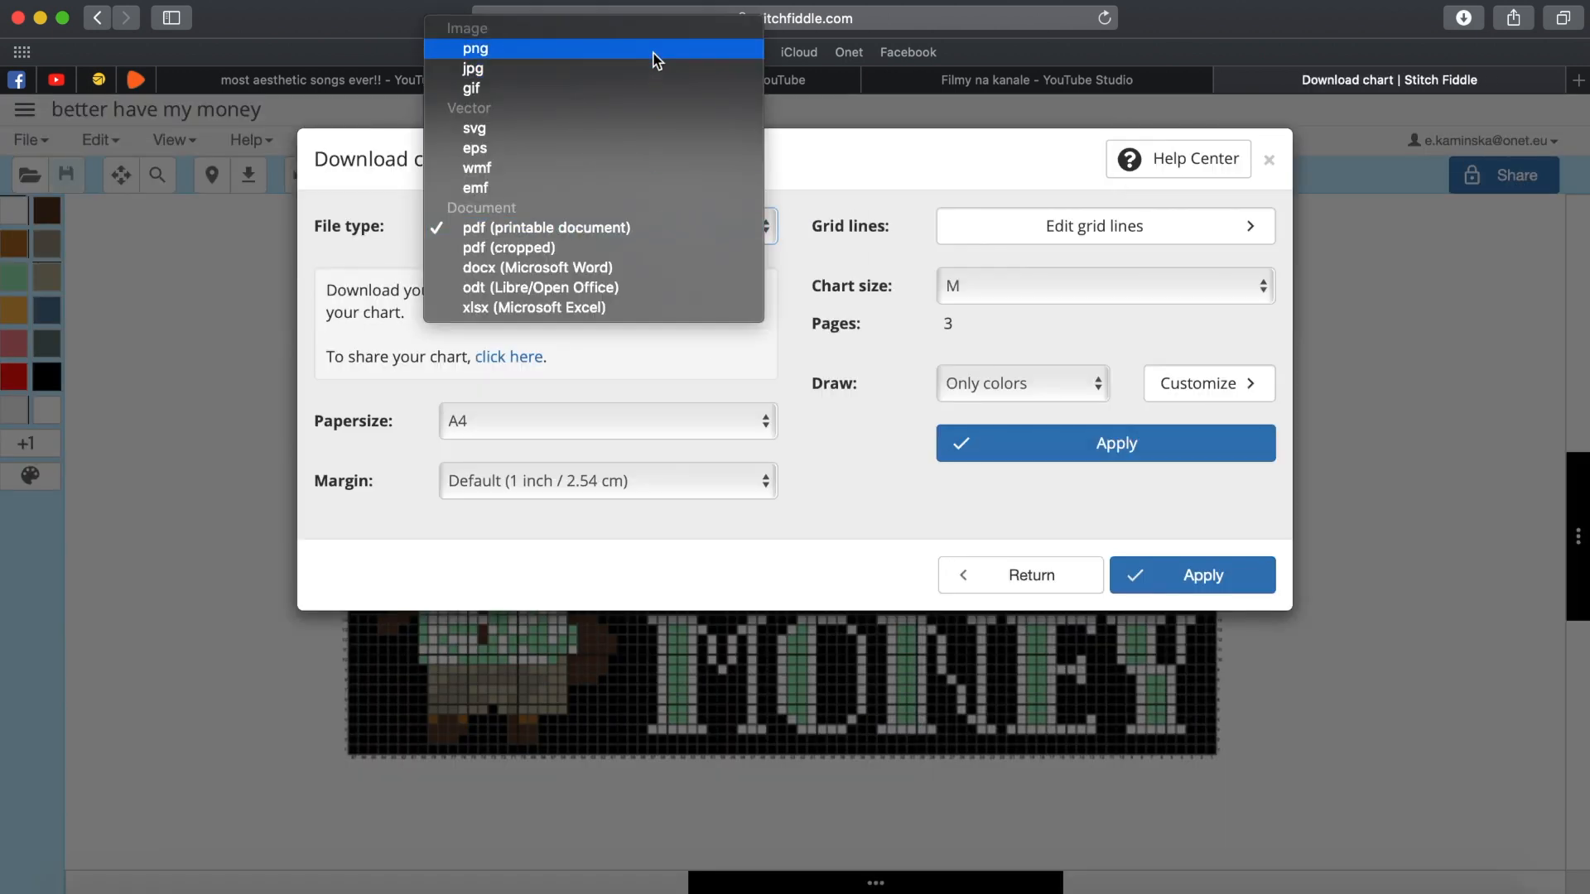
left_click(655, 69)
left_click(756, 440)
left_click(745, 448)
left_click(1008, 227)
left_click(1008, 247)
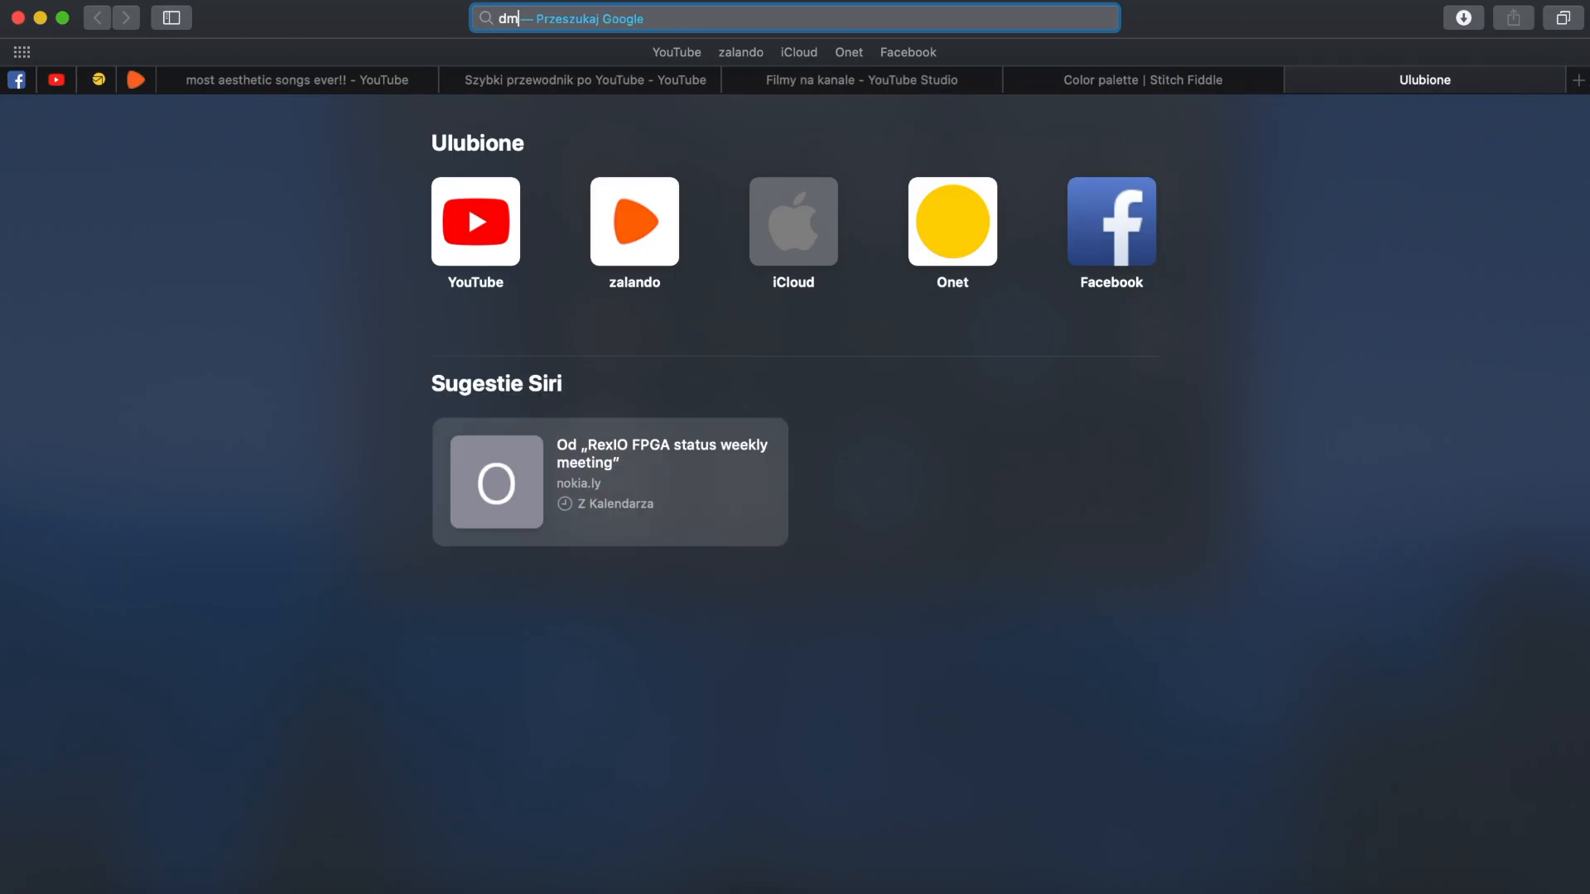
Search the web for "dmc white floss number" and look through the results for the white floss number.
type("c white")
key("Return")
left_click(451, 135)
type("floss")
key("Return")
scroll(464, 679, "down", 2)
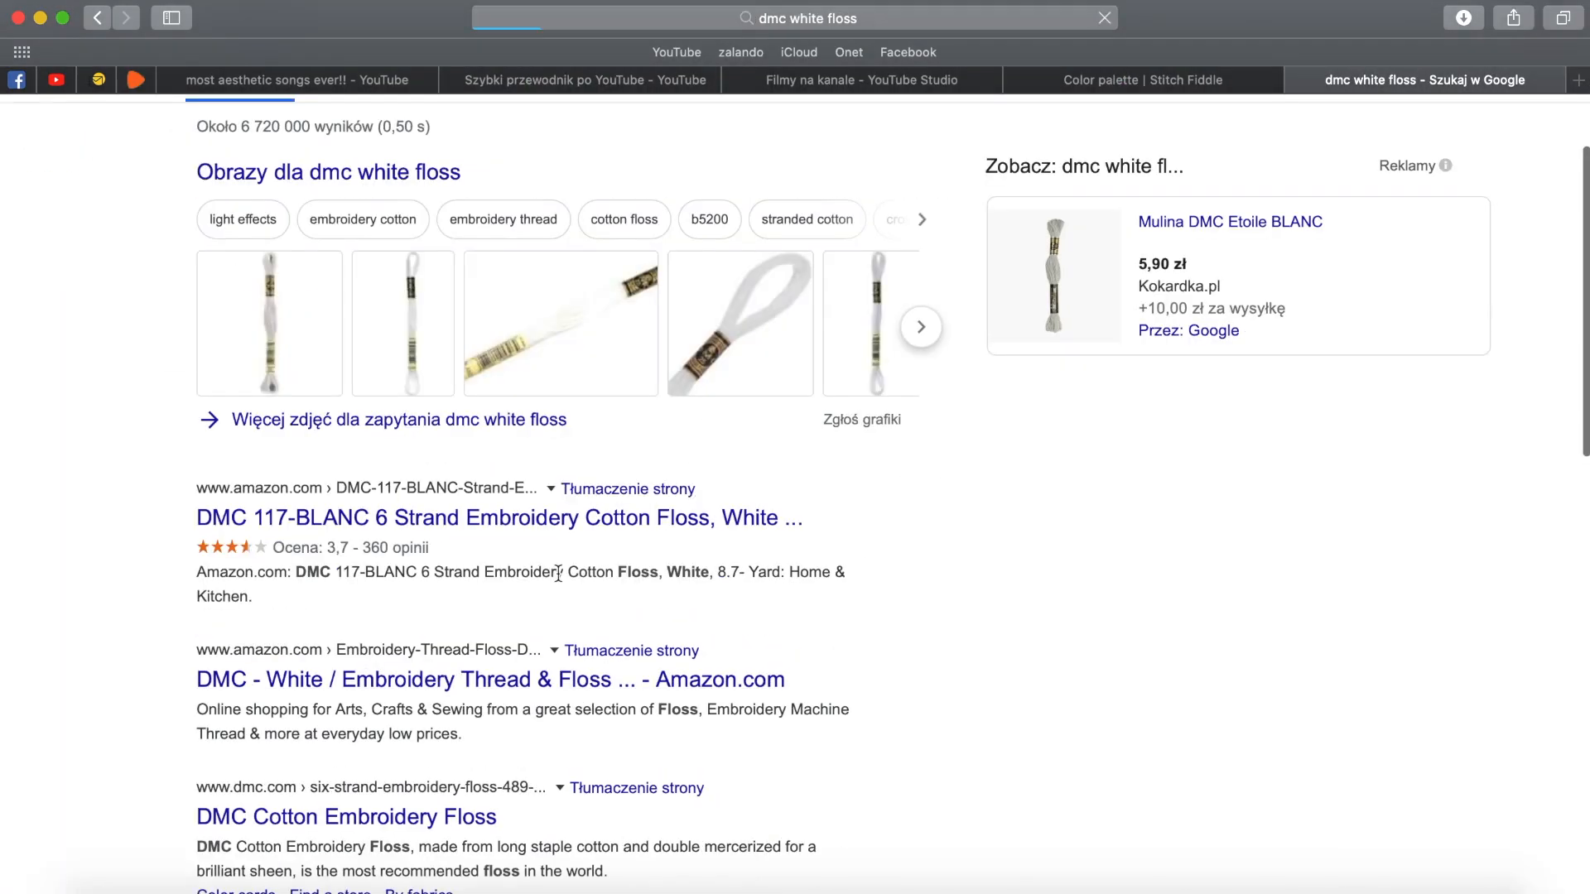
left_click(463, 679)
scroll(1431, 714, "down", 2)
key("super+bracketleft")
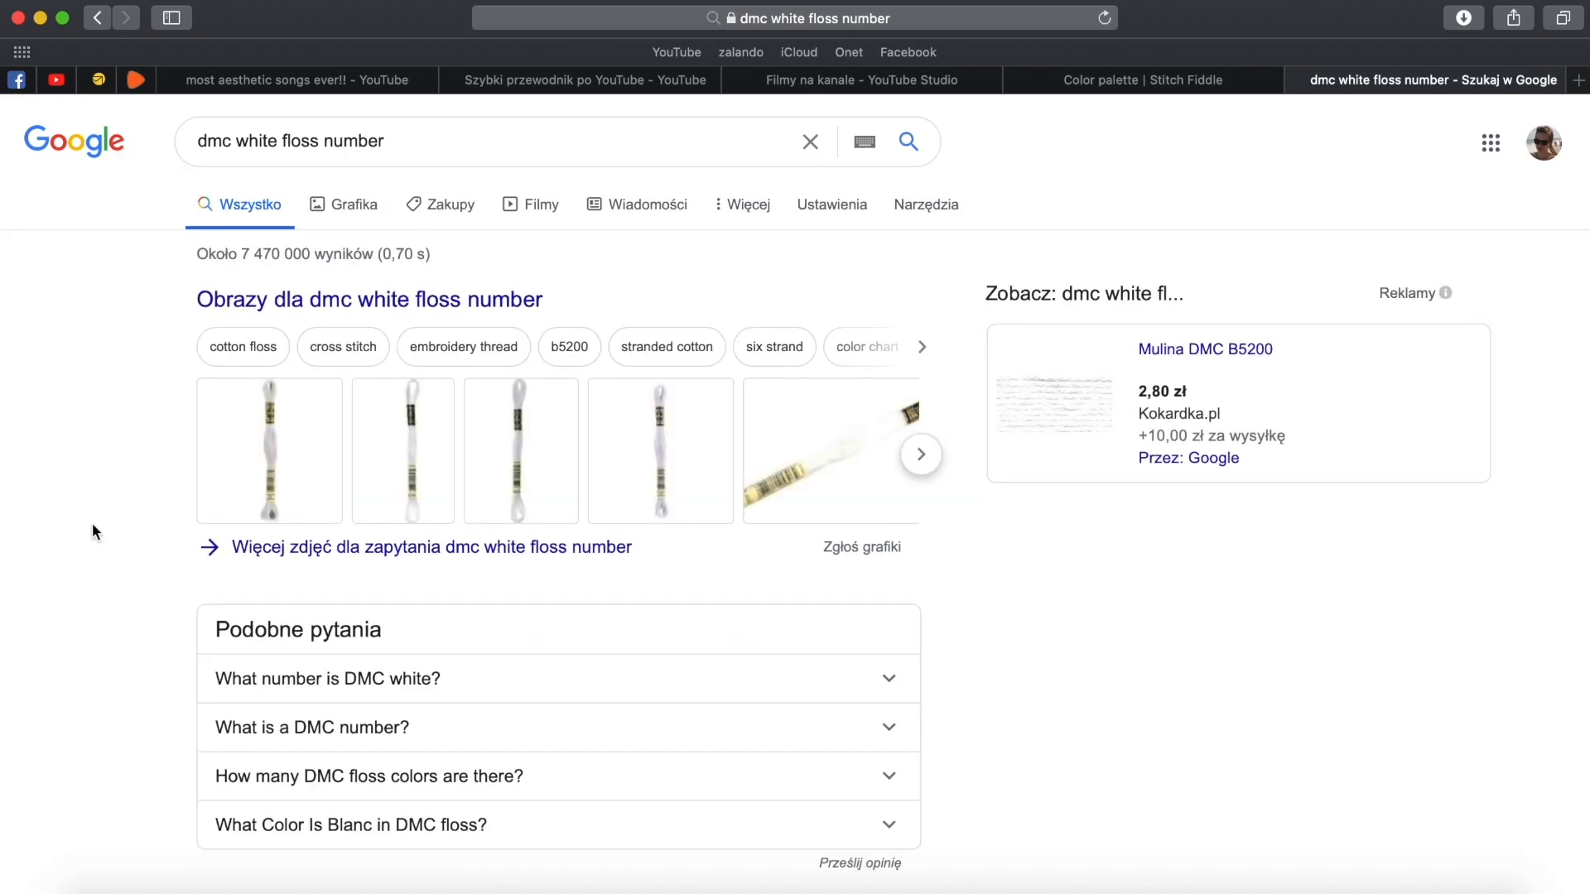
scroll(497, 530, "down", 2)
left_click(889, 504)
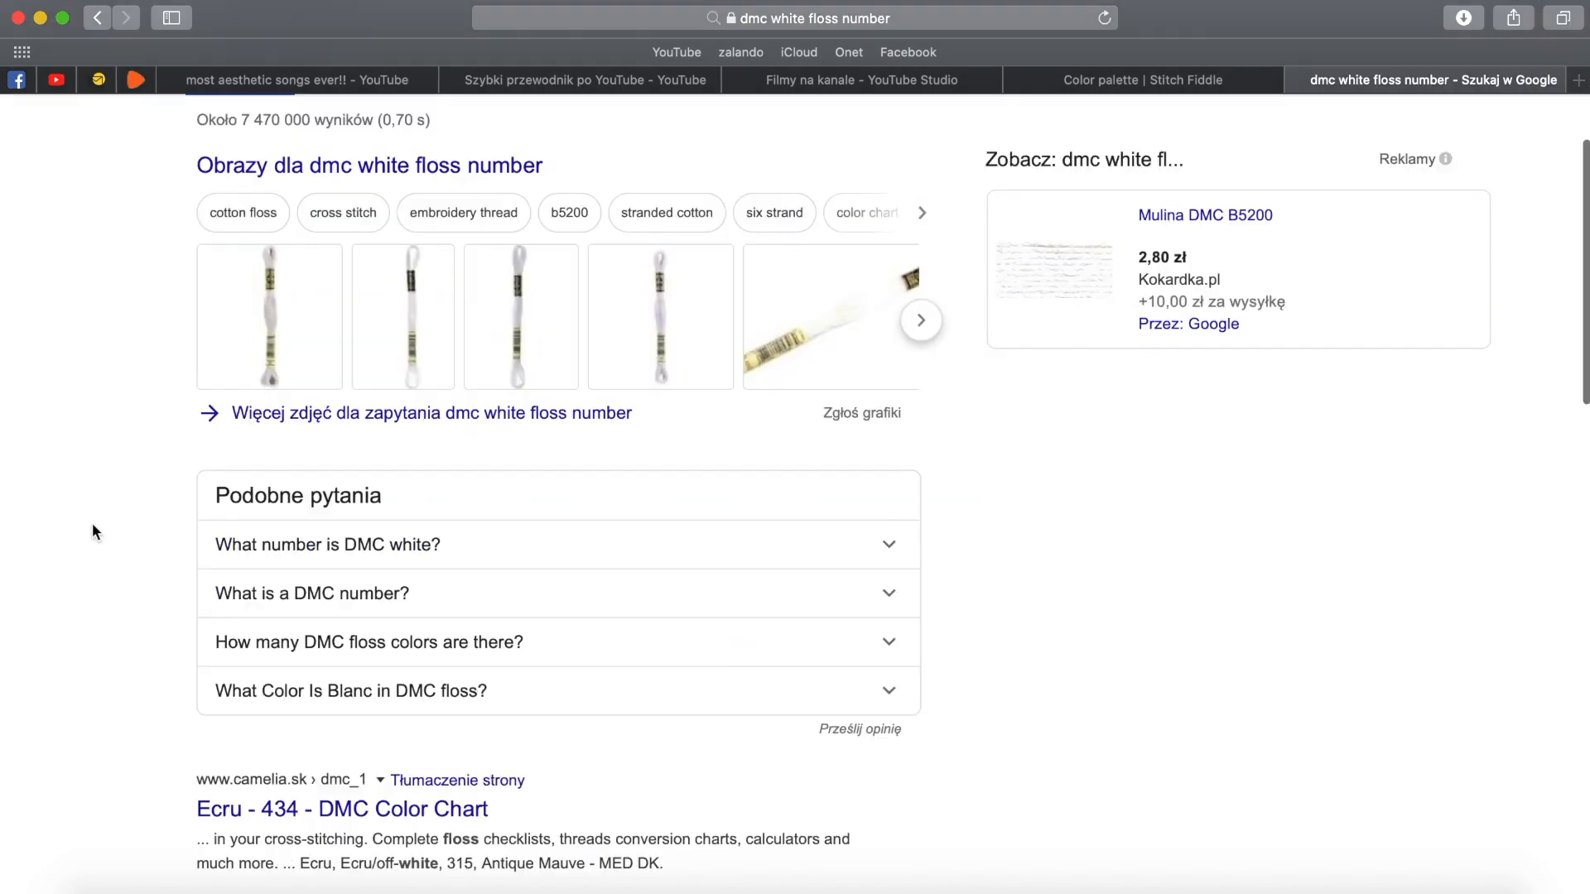
Return to Stitch Fiddle and change the white floss in the colour palette to DMC blanc.
left_click(1143, 81)
left_click(1500, 316)
scroll(1042, 371, "down", 6)
left_click(1180, 763)
scroll(1076, 762, "up", 10)
scroll(1160, 758, "down", 10)
left_click(1192, 828)
Set the chart download to png with the legend on a separate page, drawn with Colors & Symbols.
left_click(30, 139)
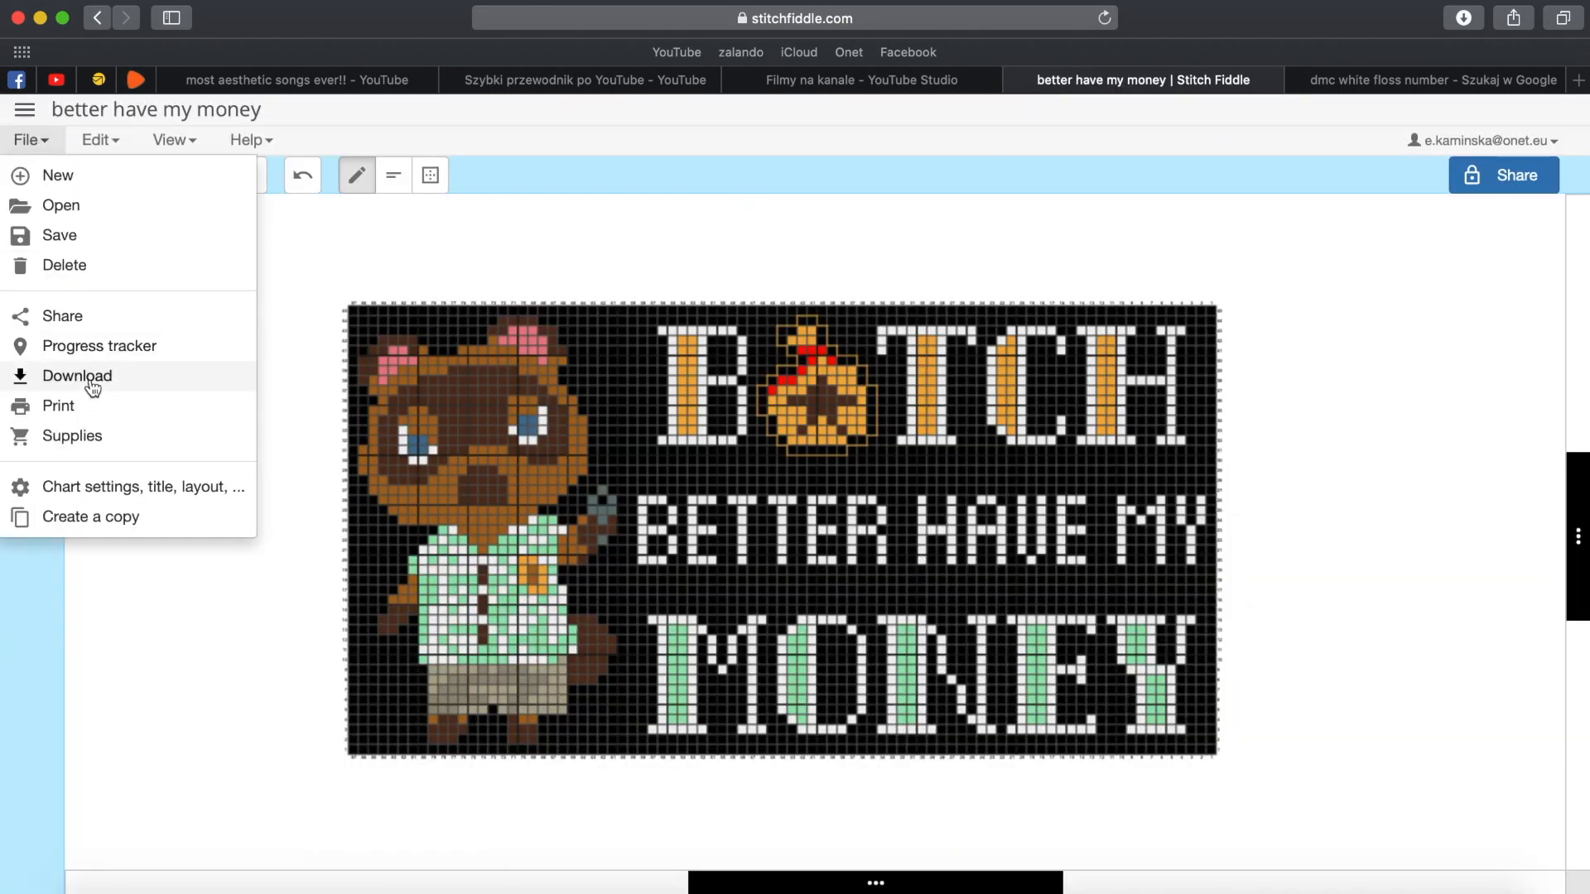
left_click(83, 377)
left_click(609, 227)
left_click(480, 50)
left_click(1023, 227)
left_click(1011, 245)
left_click(1019, 406)
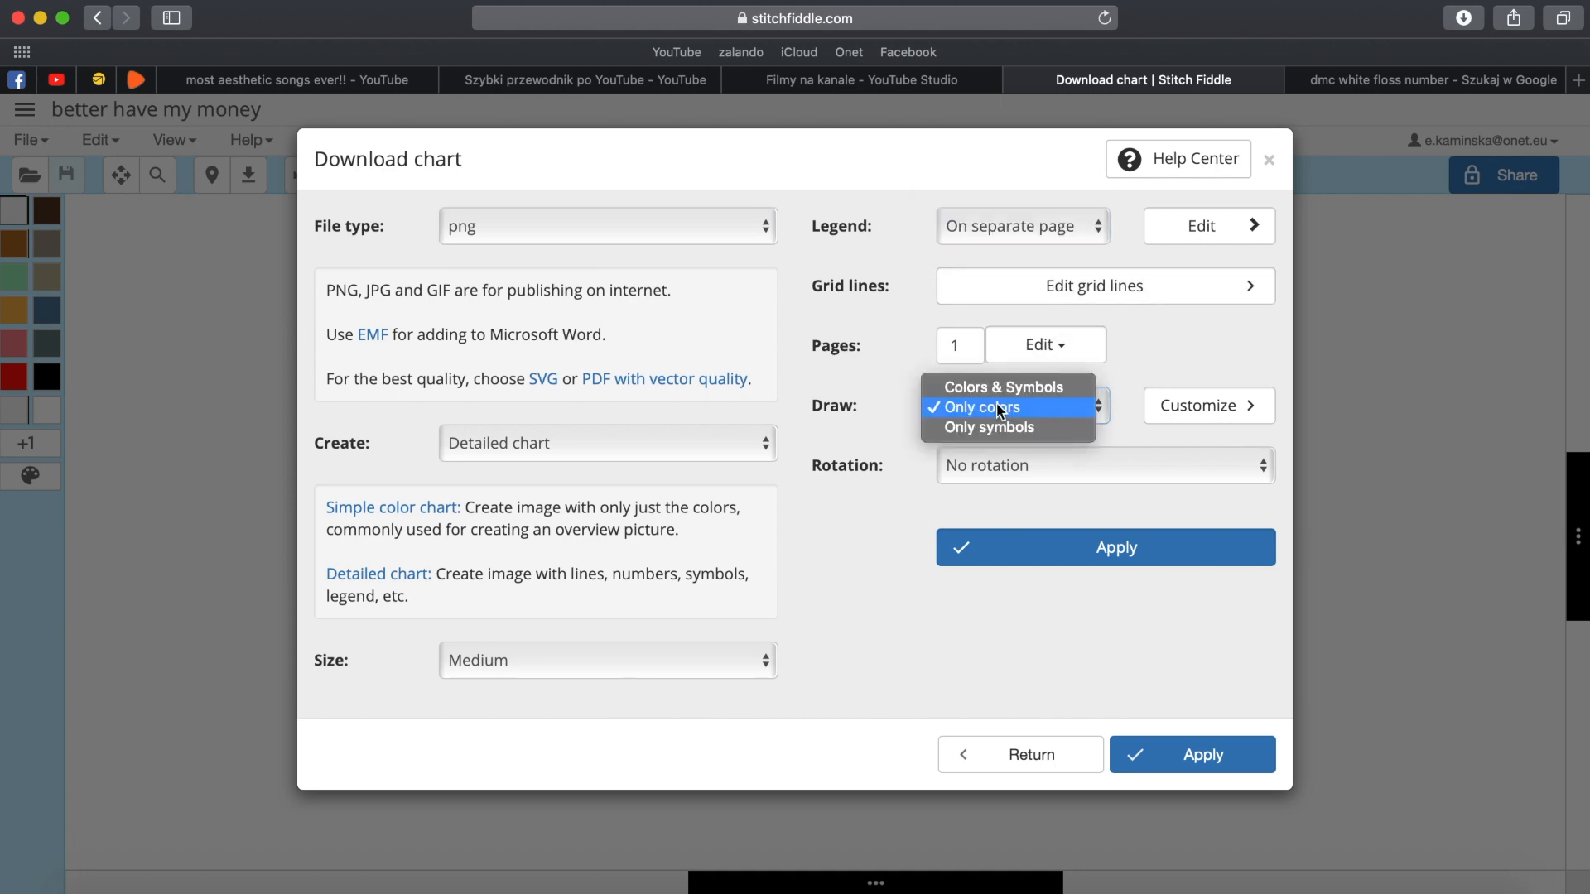
left_click(1004, 387)
Assign symbols to the floss colours and review them in the chart's symbol list.
scroll(922, 398, "down", 1)
left_click(570, 362)
scroll(592, 497, "down", 1)
left_click(651, 396)
scroll(622, 540, "down", 1)
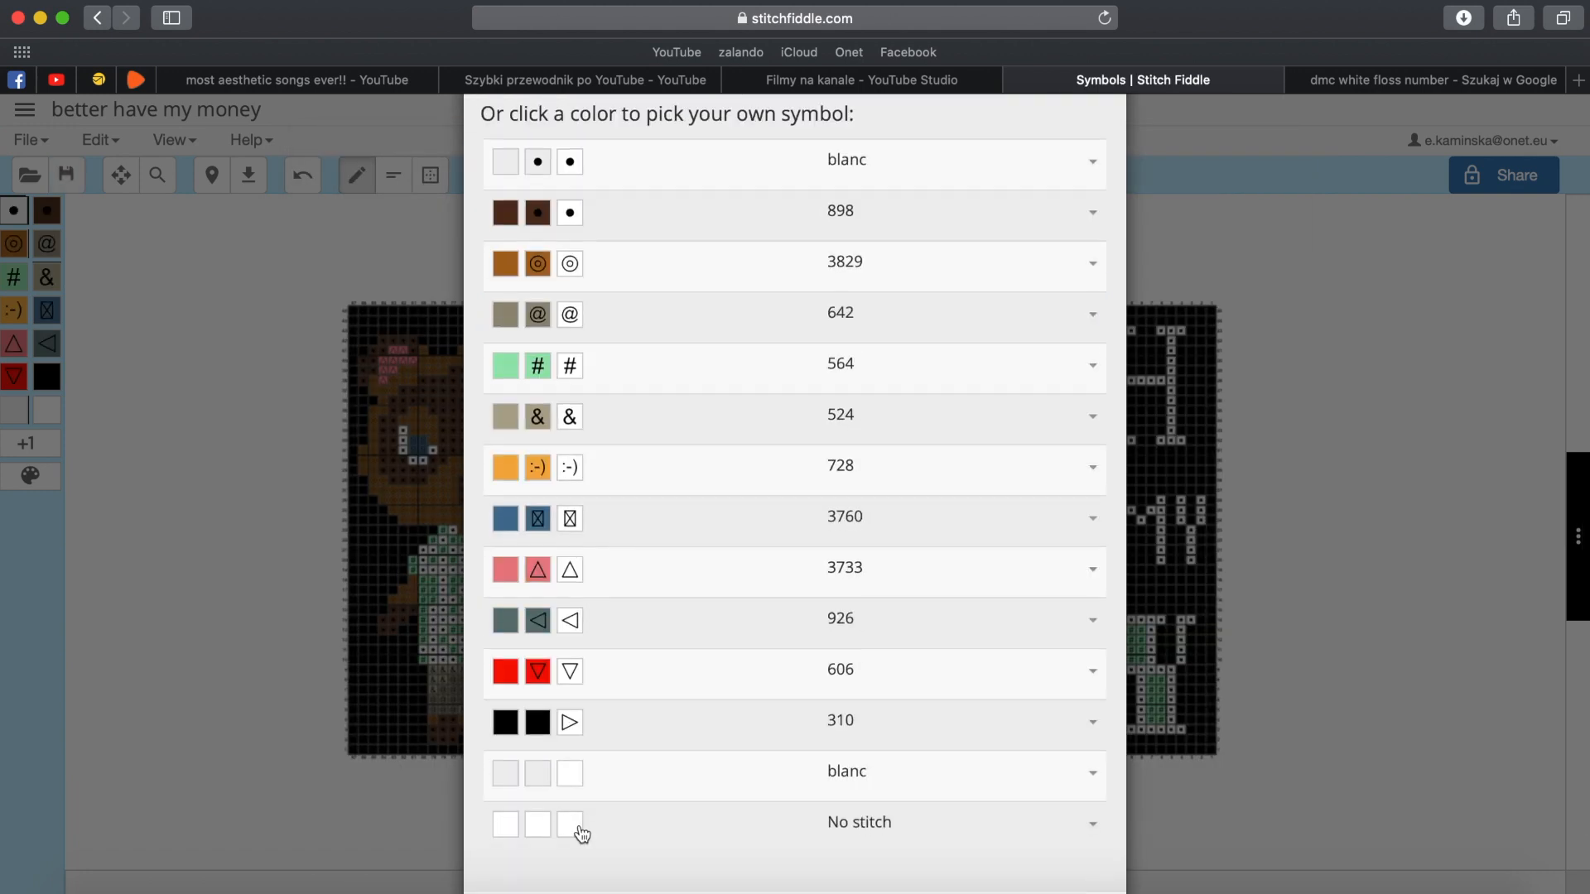
Remove the symbol from black 310 and give the first blanc colour the right-pointing triangle.
scroll(607, 767, "up", 1)
left_click(580, 756)
left_click(614, 663)
scroll(589, 497, "up", 2)
left_click(580, 217)
left_click(1040, 345)
scroll(781, 458, "down", 2)
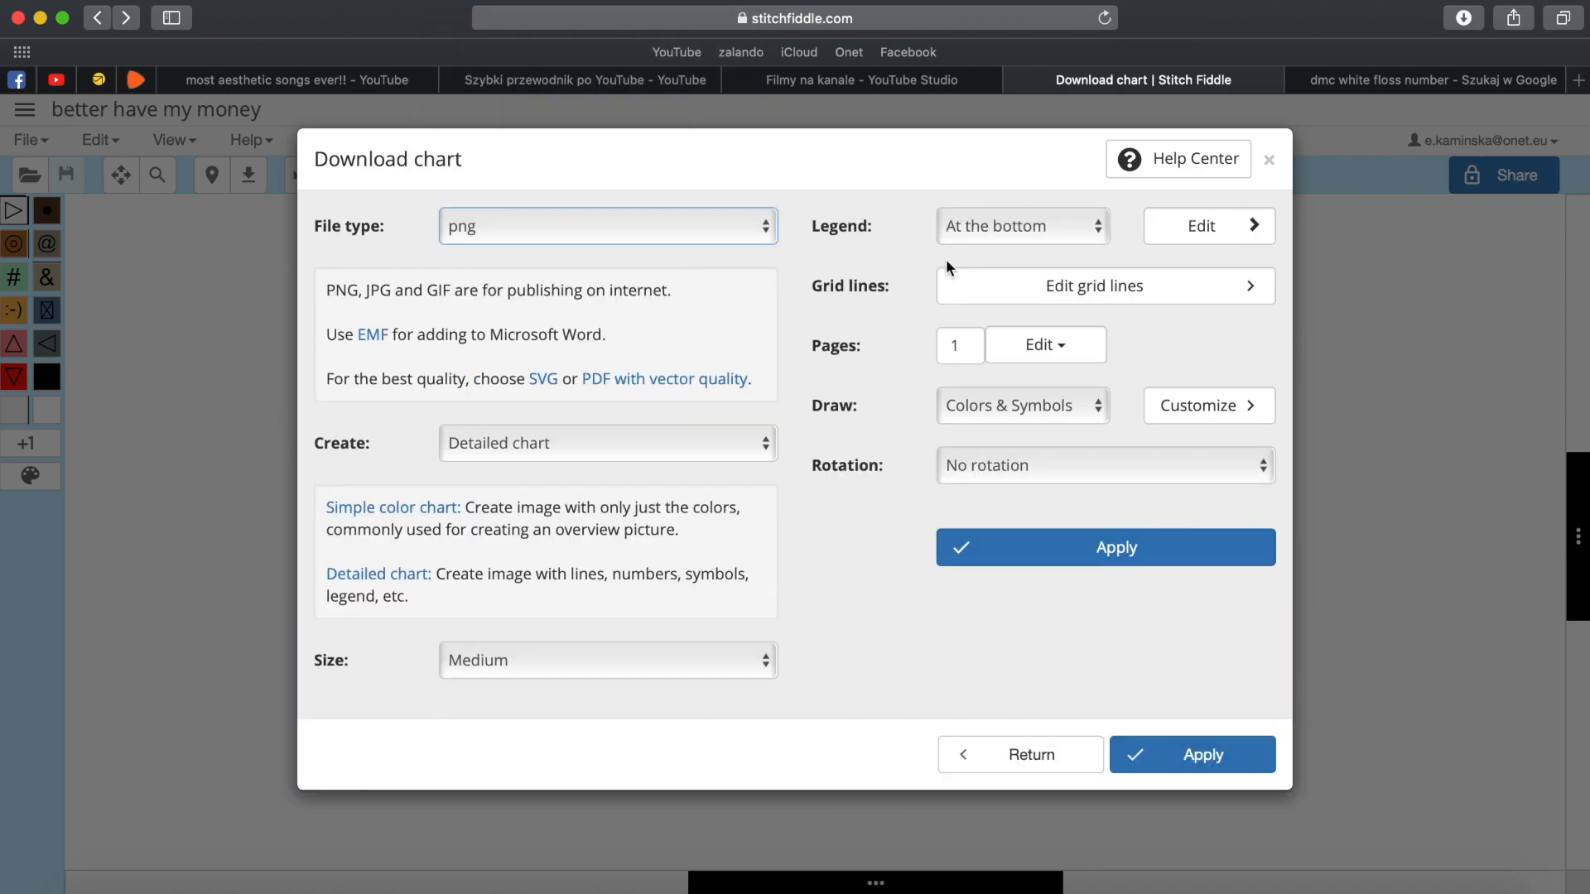
Generate the png chart with the legend on a separate page, download page 1, and preview the image.
left_click(1036, 548)
left_click(762, 714)
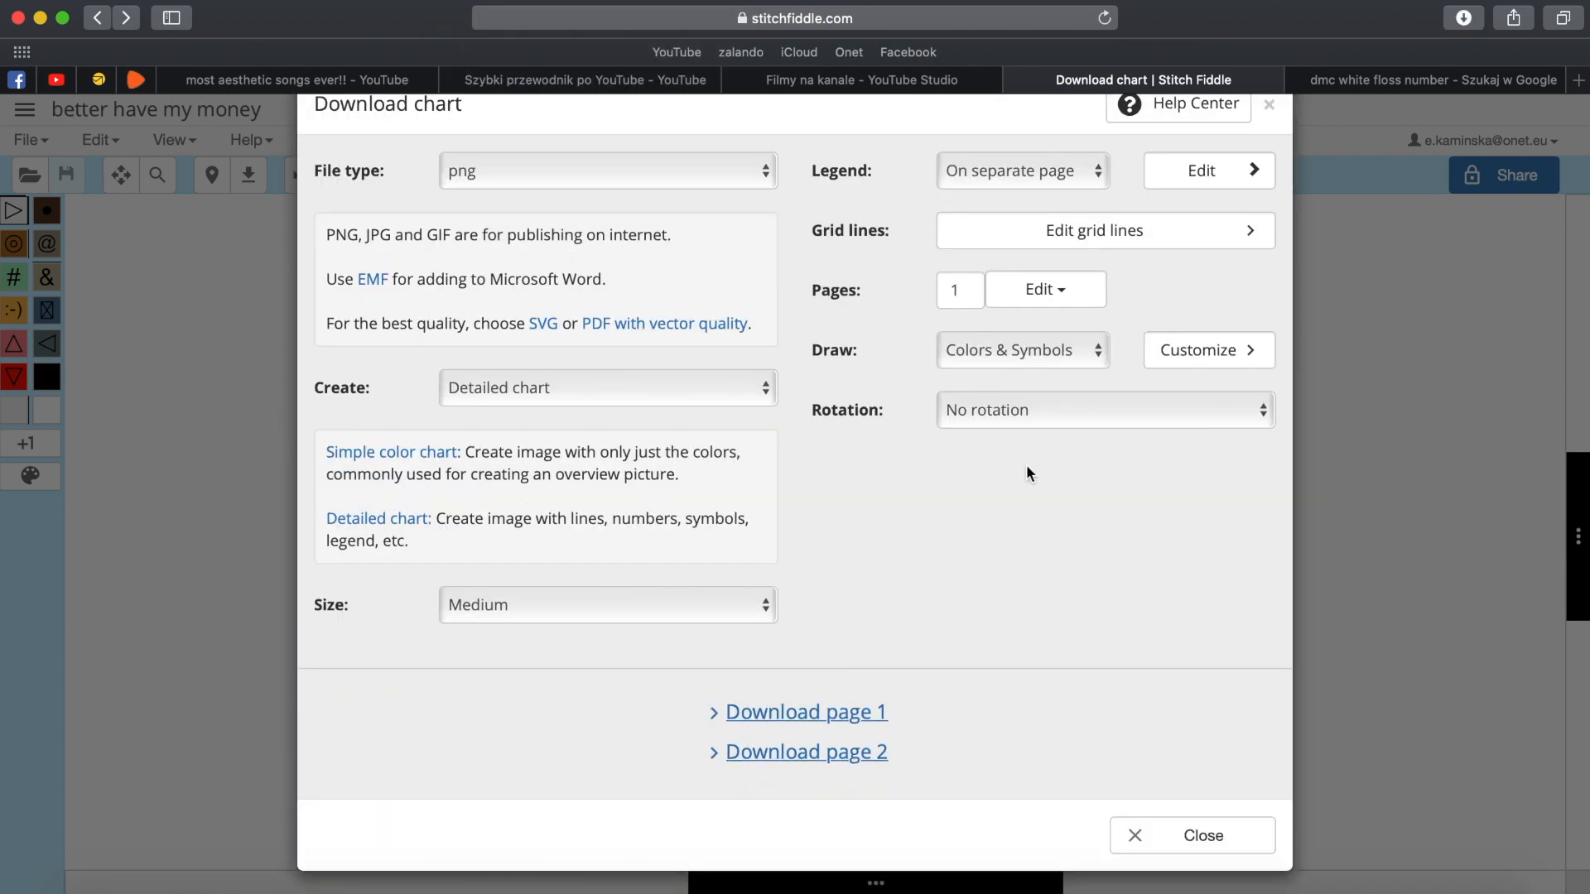
left_click(1463, 18)
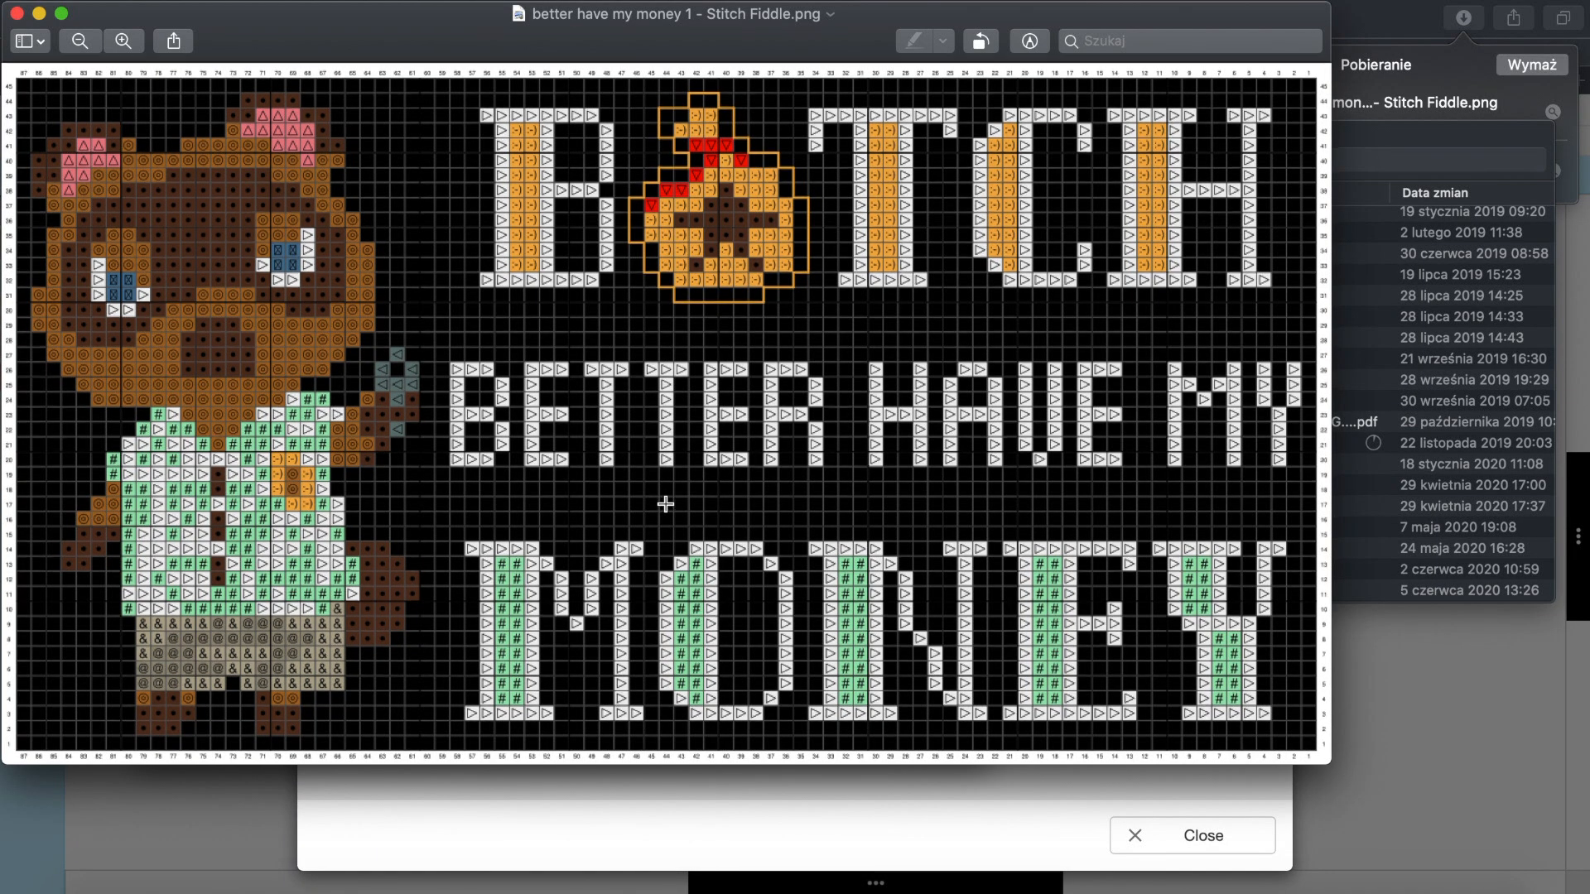
left_click(17, 13)
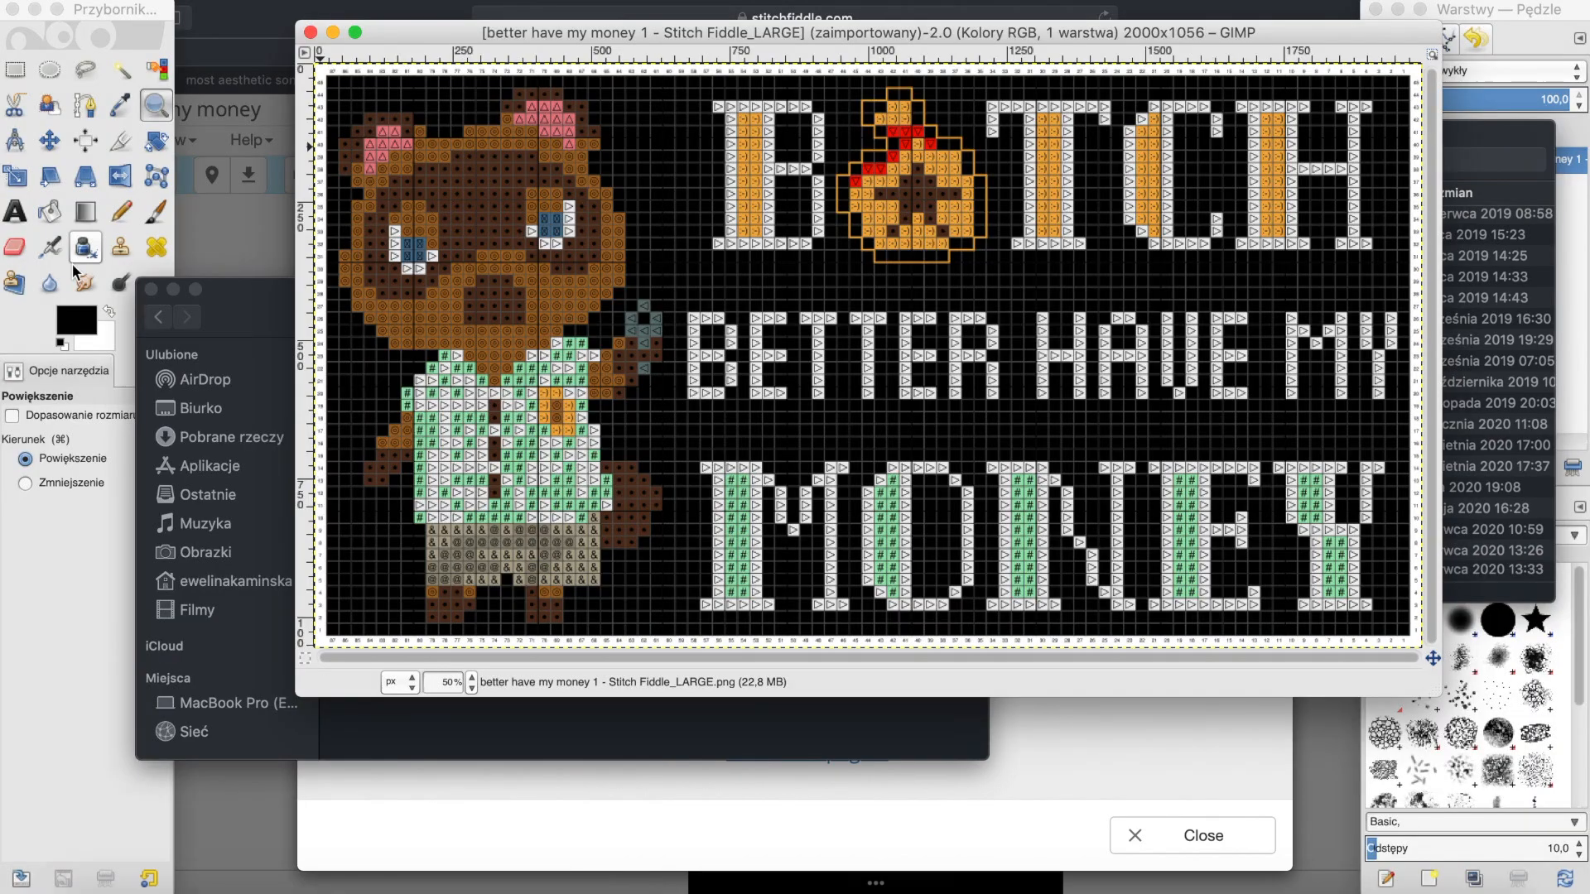
In GIMP, copy the red triangle cell at column 41, row 40 of the large chart image and paste it.
left_click(895, 255)
left_click(894, 254)
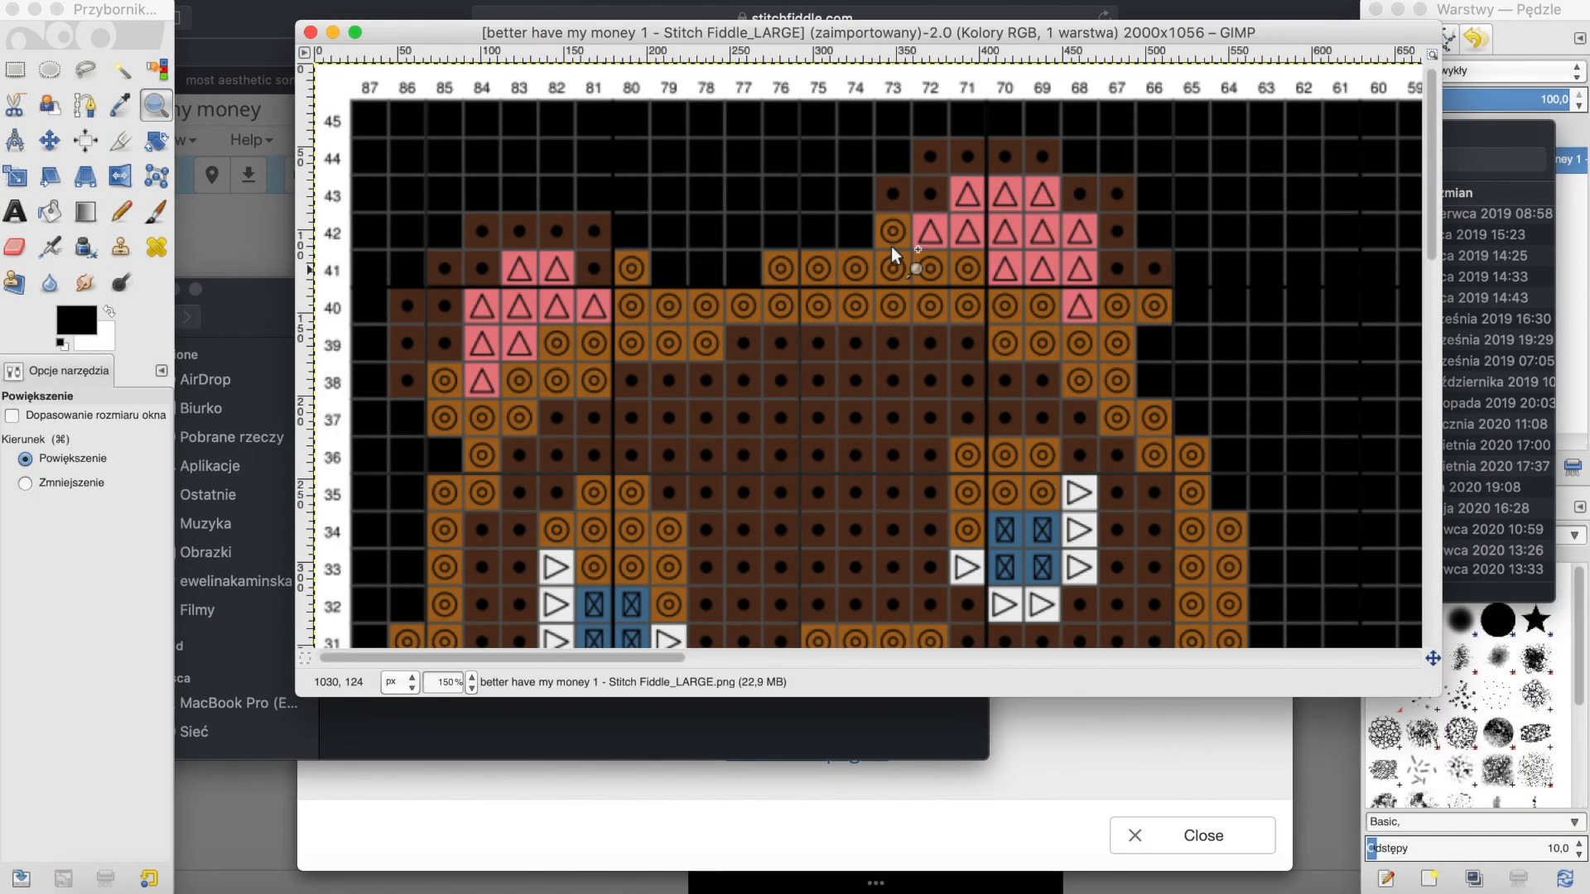
scroll(895, 255, "right", 5)
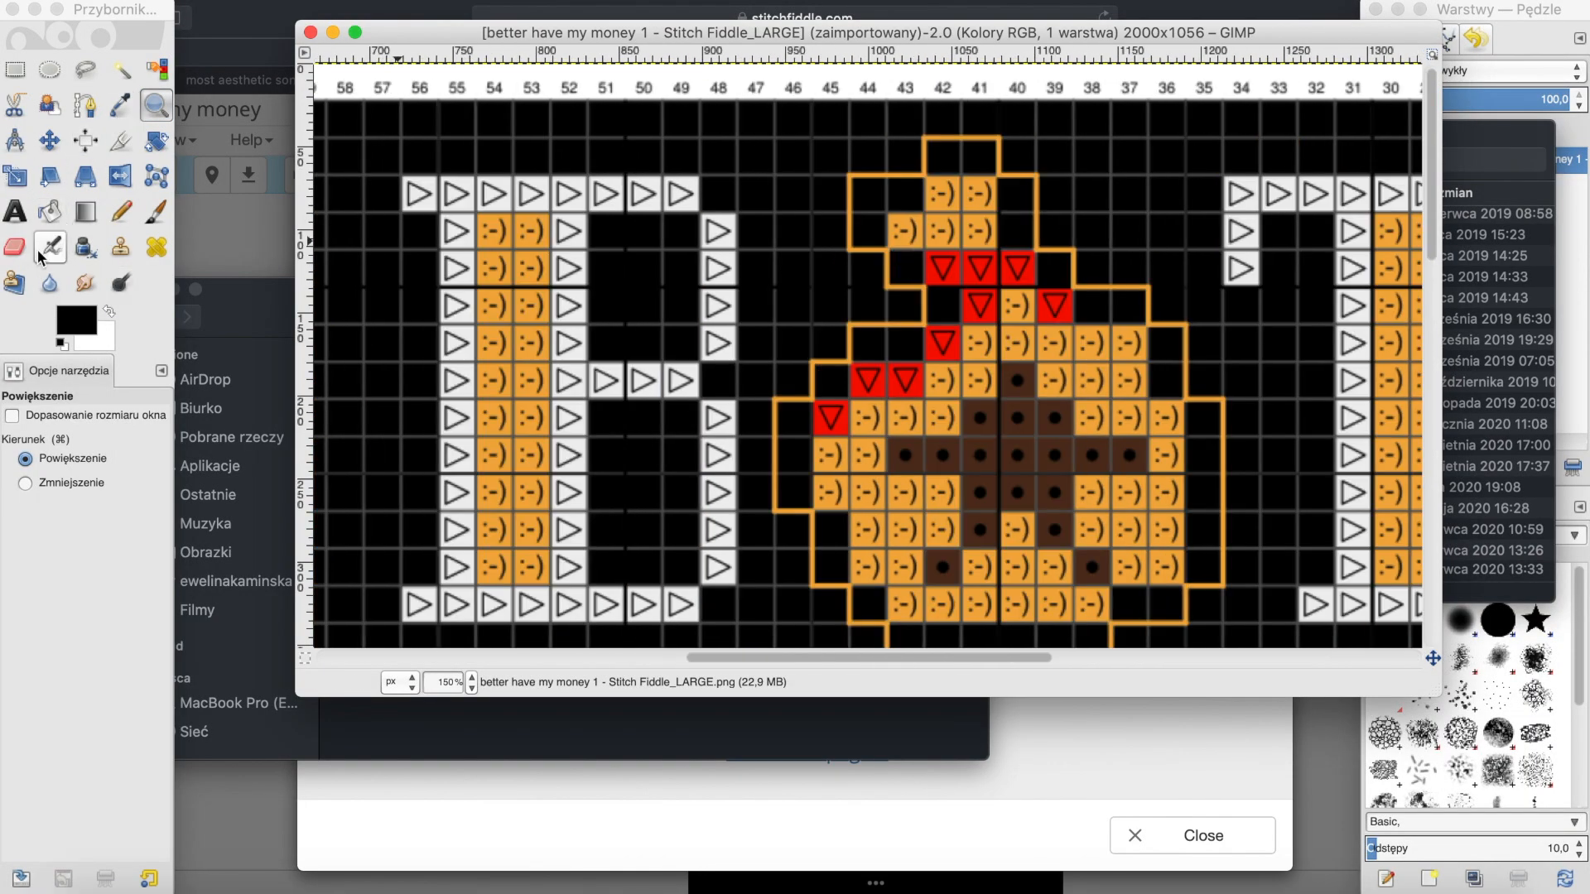
left_click(15, 69)
left_click_drag(964, 289, 998, 320)
key("ctrl+c")
key("ctrl+v")
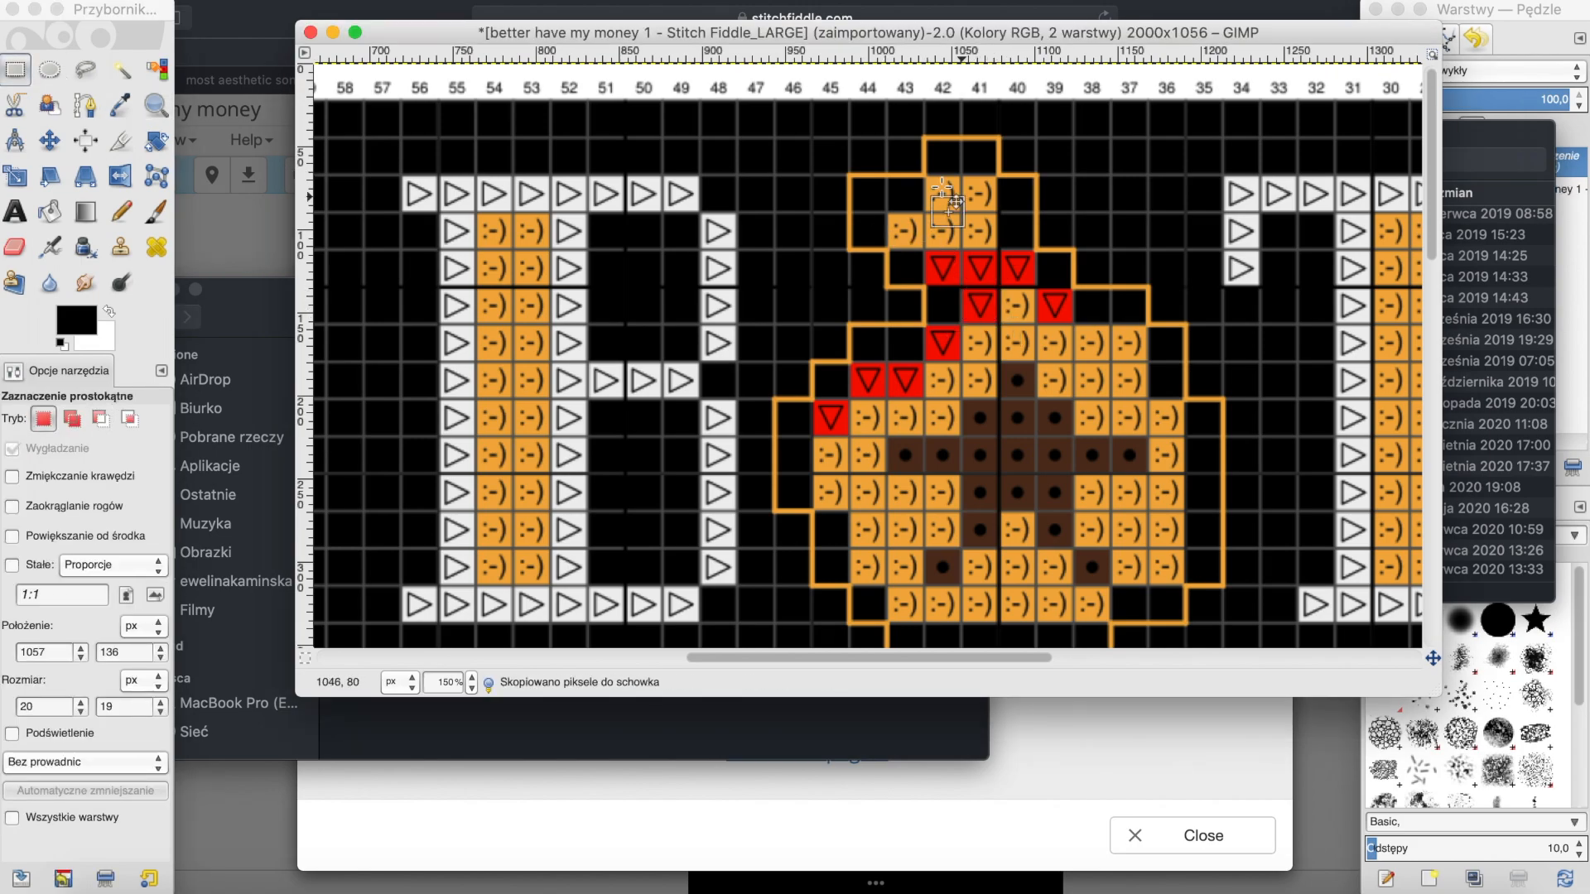
Place the pasted red triangle over column number 44 in the upper margin as a centre marker.
scroll(911, 141, "left", 15)
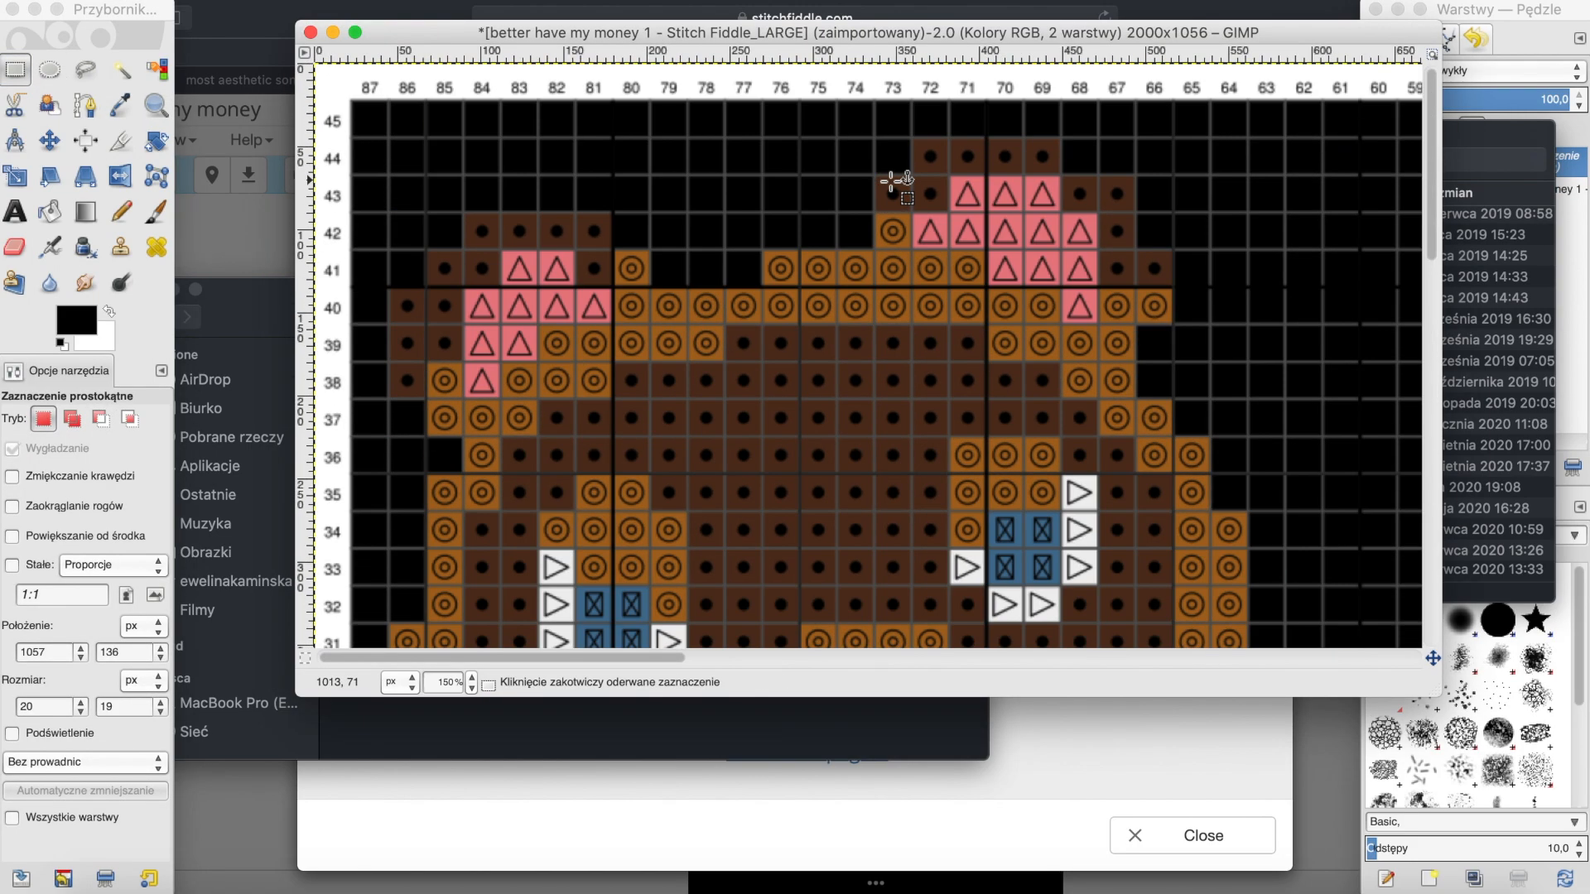
scroll(597, 203, "down", 8)
scroll(534, 287, "up", 8)
scroll(533, 287, "right", 20)
scroll(533, 287, "left", 10)
Move a second copy of the red triangle over row number 23 in the chart's left margin.
left_click_drag(1183, 91, 382, 506)
scroll(383, 507, "left", 10)
scroll(383, 507, "down", 4)
left_click_drag(1211, 208, 338, 506)
scroll(338, 506, "down", 4)
left_click_drag(338, 217, 333, 354)
scroll(333, 353, "up", 2)
Rotate the row 23 marker by 90 degrees and flip it horizontally so it points into the chart.
left_click(157, 140)
left_click(332, 500)
type("90")
key("Return")
left_click(121, 177)
left_click(458, 525)
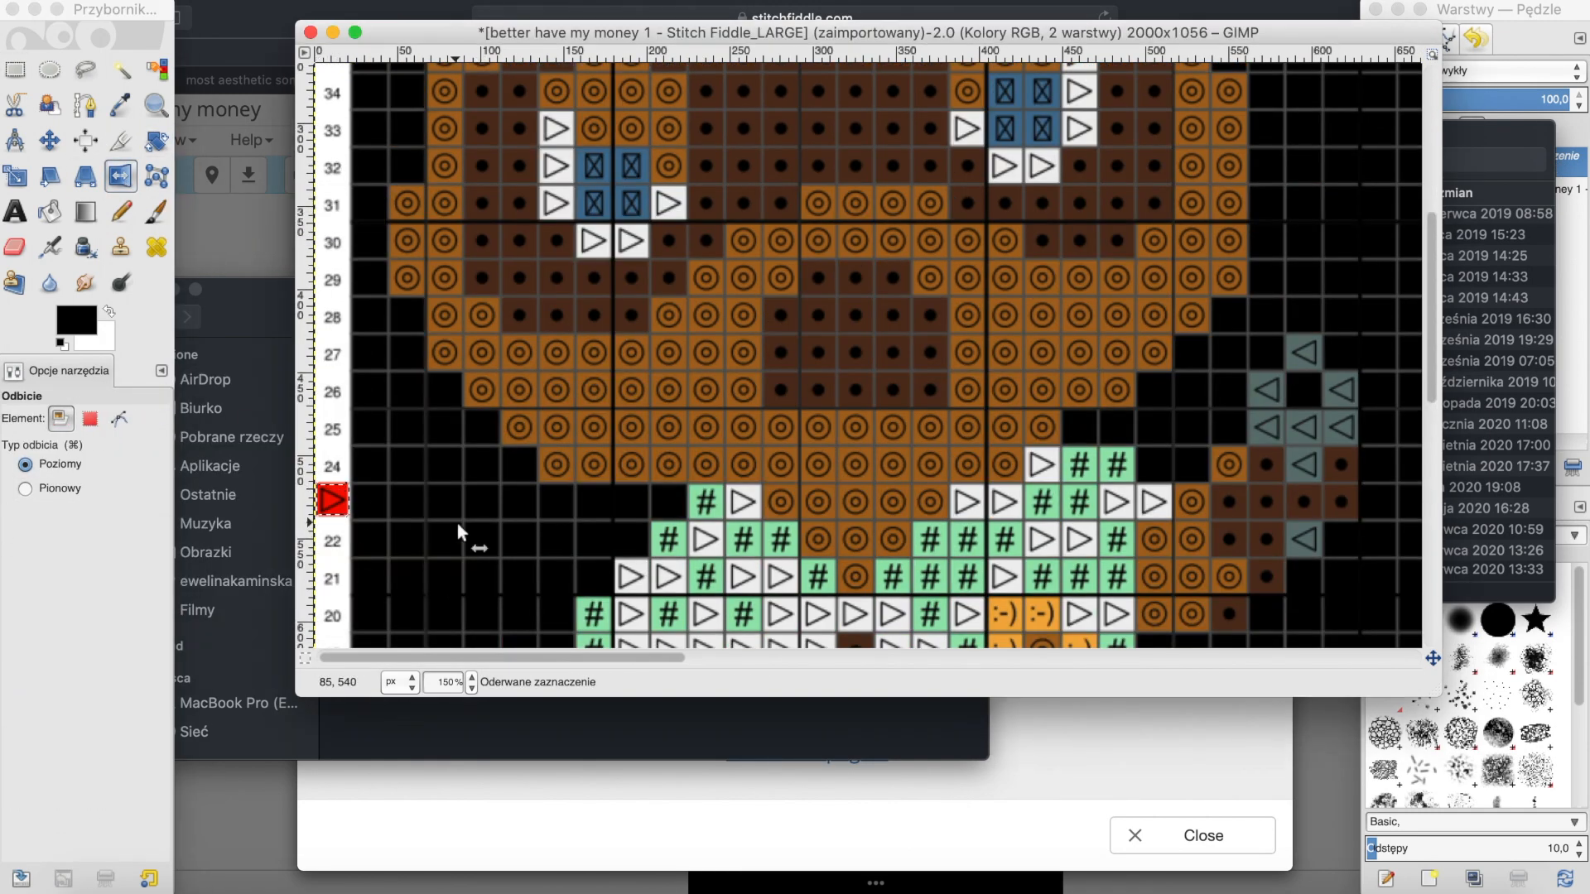
Examine the centre markers along the chart's margins and view the whole image.
left_click(248, 1)
left_click(606, 396)
scroll(608, 401, "up", 6)
scroll(608, 400, "right", 20)
scroll(608, 401, "left", 20)
scroll(607, 400, "down", 8)
scroll(607, 400, "right", 20)
scroll(607, 400, "left", 20)
scroll(608, 399, "right", 20)
left_click(157, 105)
left_click(61, 485)
left_click(993, 321)
left_click(993, 320)
left_click(993, 320)
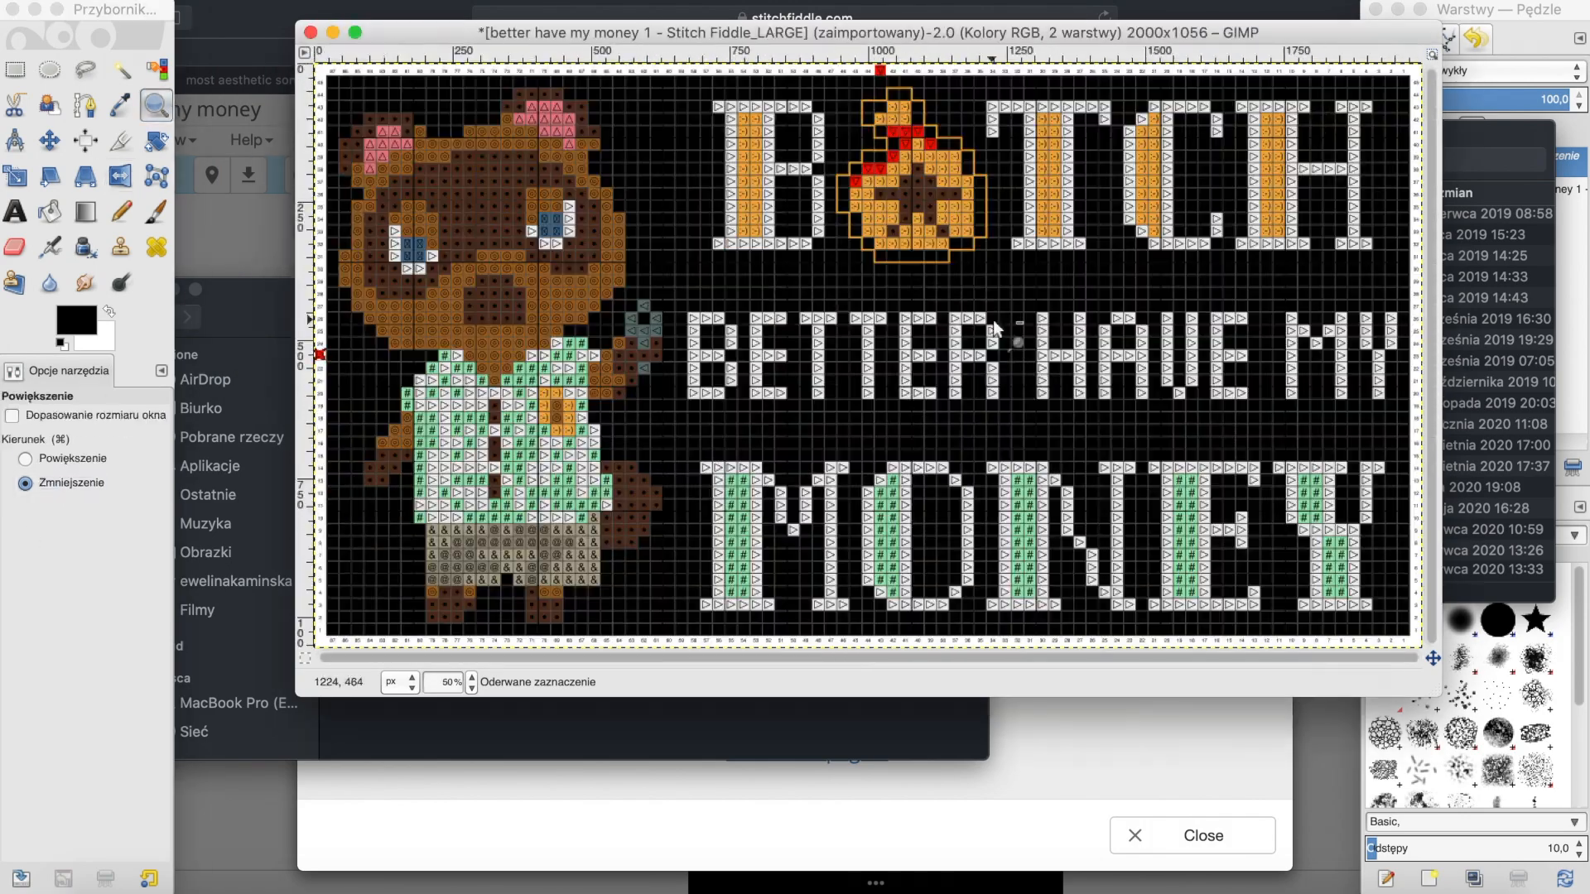
left_click(124, 0)
left_click(183, 191)
left_click(1045, 748)
Export the marked chart as "better have my money 1 - with center marked.png" in the firstEtsyPattern folder.
left_click(124, 1)
left_click(181, 270)
left_click(1143, 747)
left_click(877, 469)
left_click(754, 458)
left_click(635, 44)
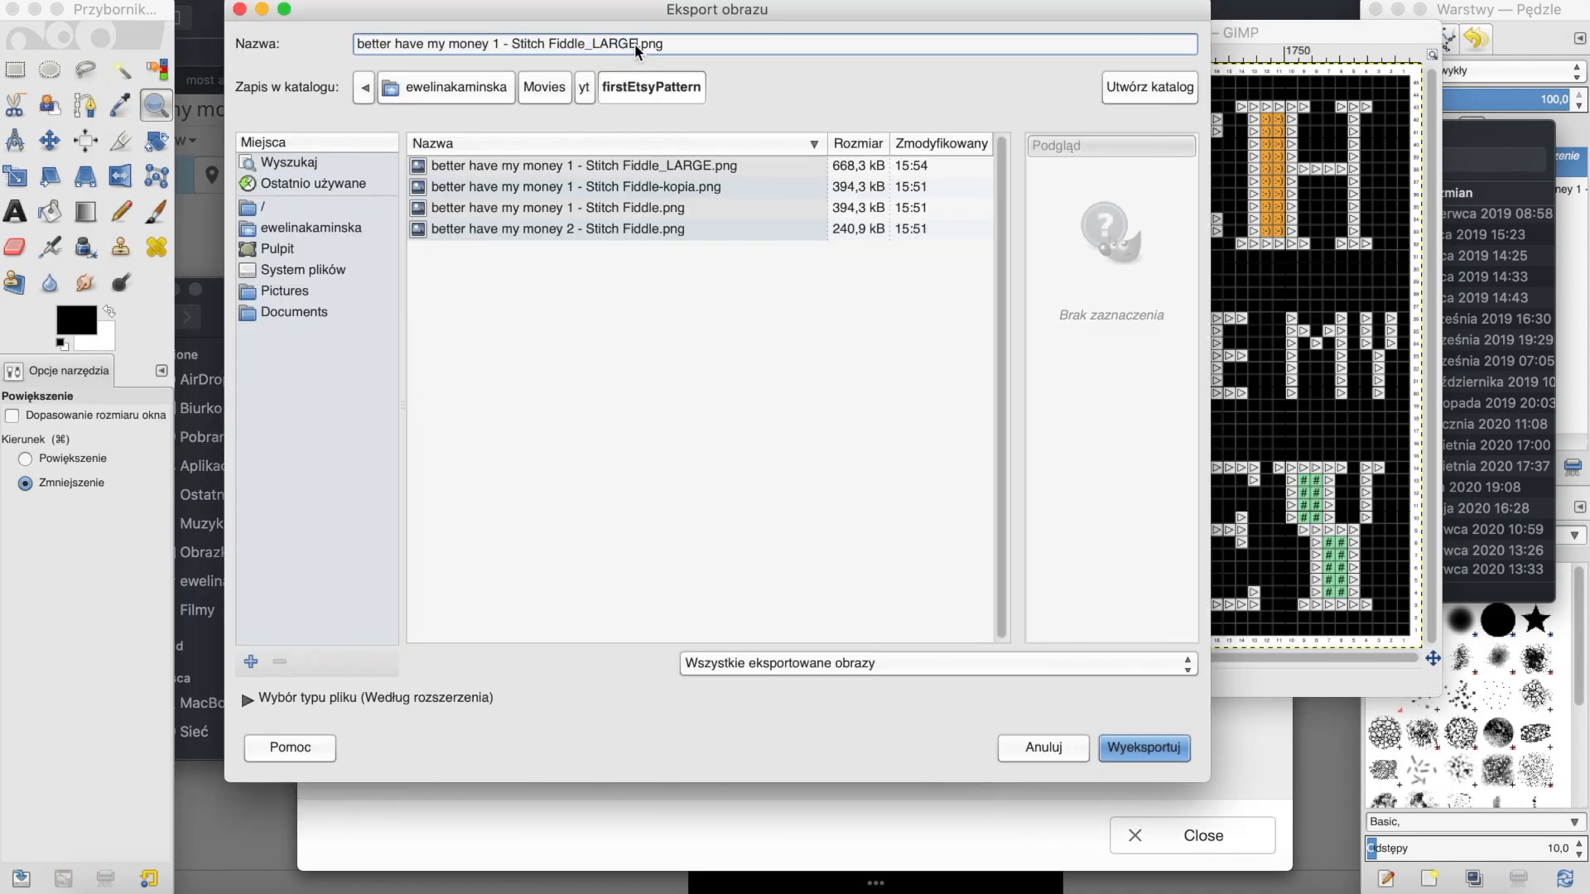
key("BackSpace")
key("BackSpace")
key("BackSpace")
key("BackSpace")
key("BackSpace")
key("BackSpace")
key("BackSpace")
key("BackSpace")
key("BackSpace")
key("BackSpace")
key("BackSpace")
key("BackSpace")
key("BackSpace")
key("BackSpace")
key("BackSpace")
key("BackSpace")
key("BackSpace")
key("BackSpace")
key("BackSpace")
type("with center marked")
left_click(1145, 748)
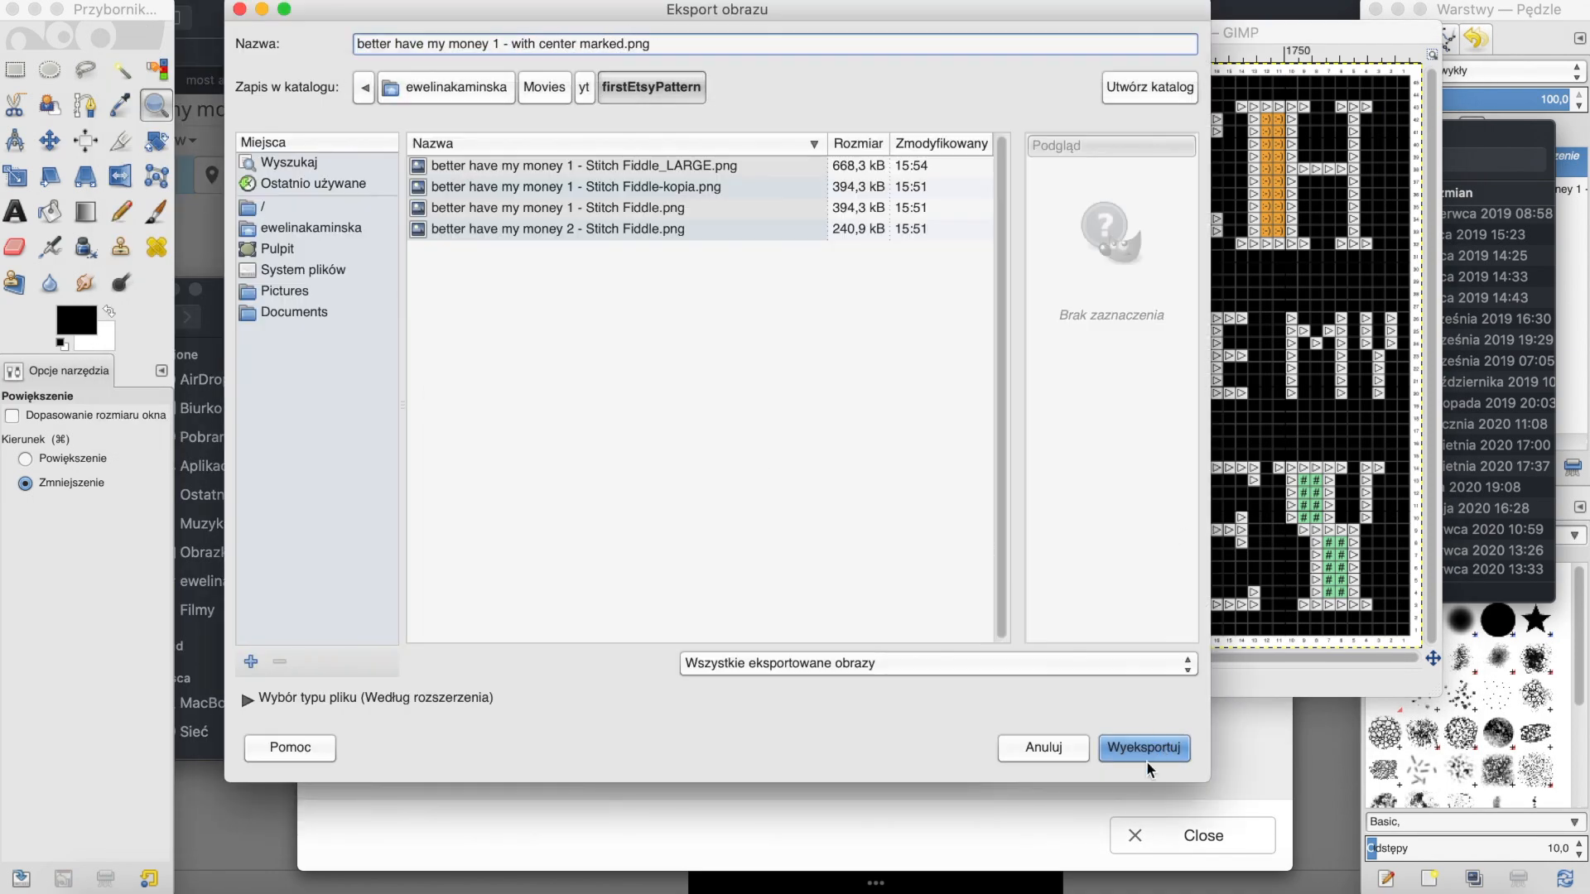
left_click(927, 632)
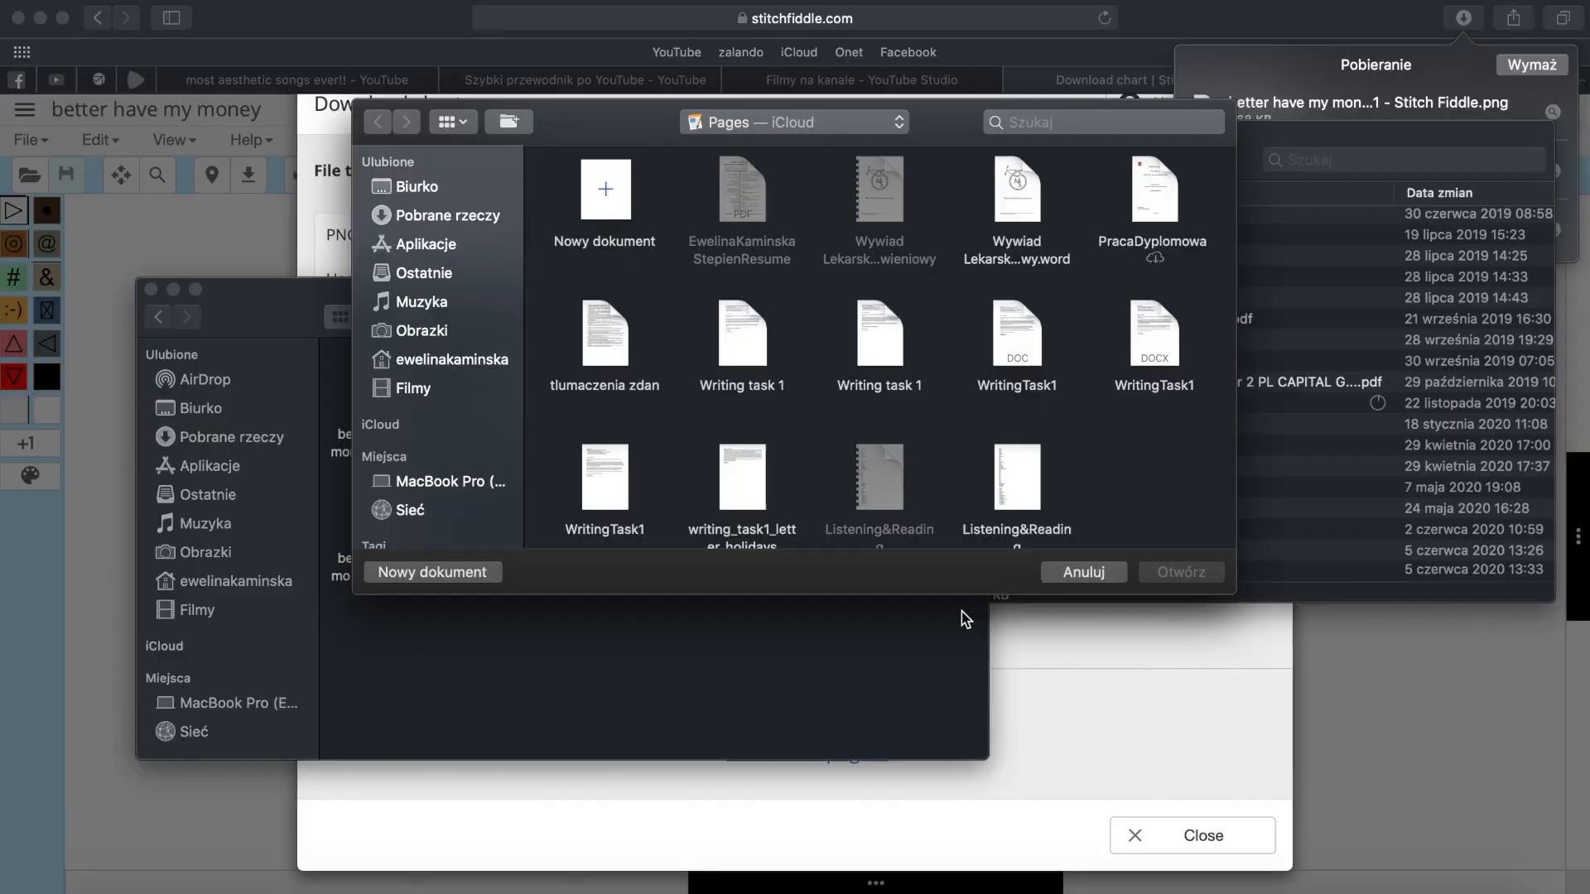
Create a blank document in Pages and write the buyers' note with a greeting, thanks, pattern size 87 by 45 stitches and 14-ct. black Aida advice.
left_click(444, 664)
double_click(558, 529)
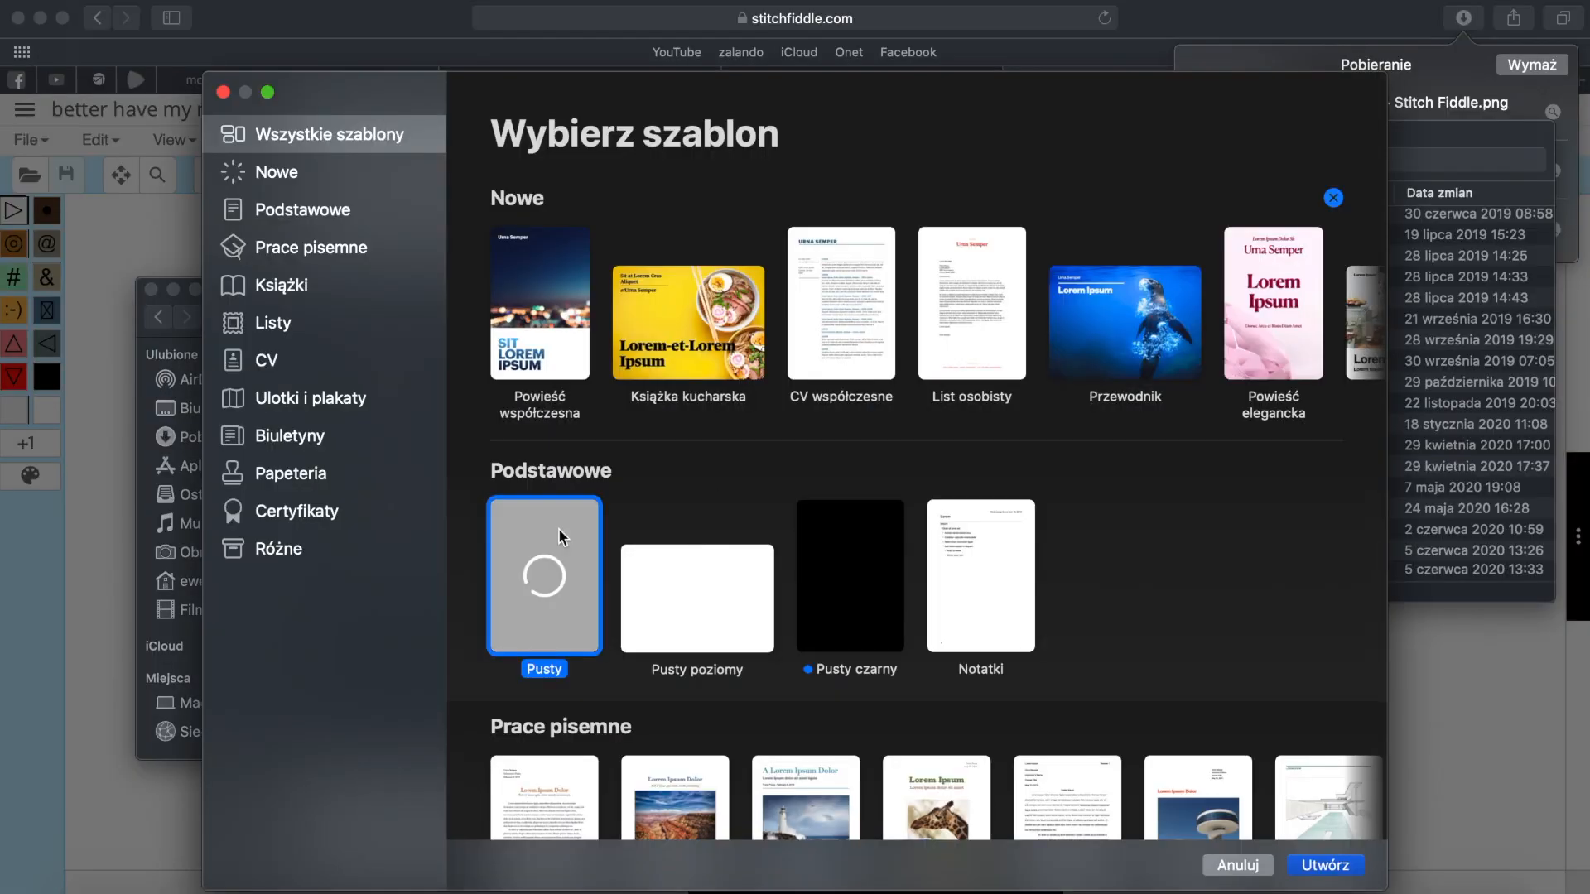
type("Hey there!")
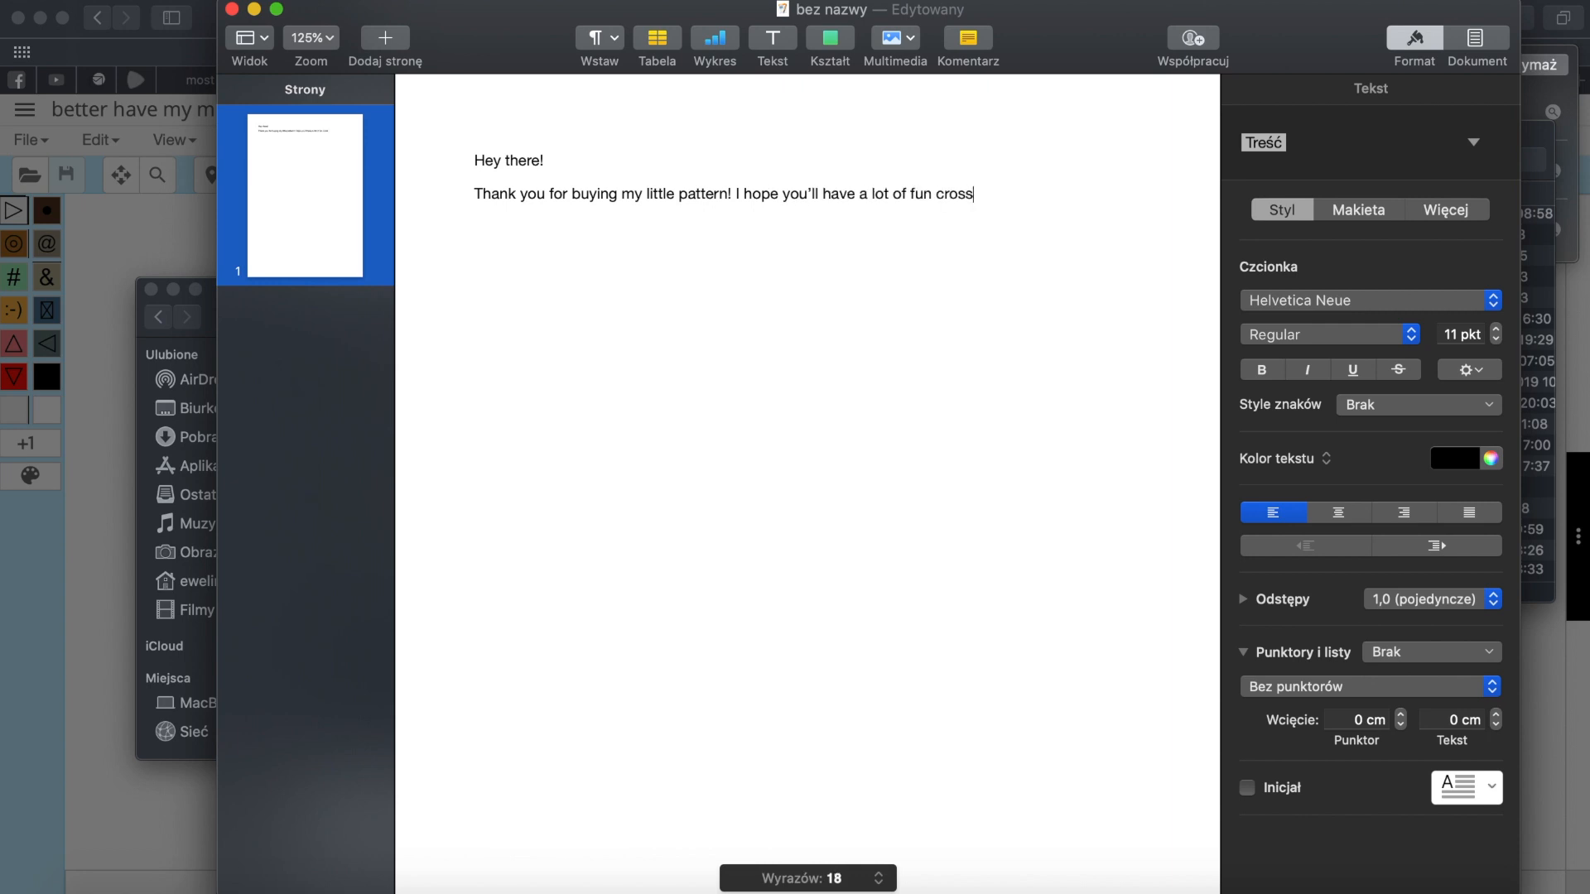
type("-stitching it :)")
key("Return")
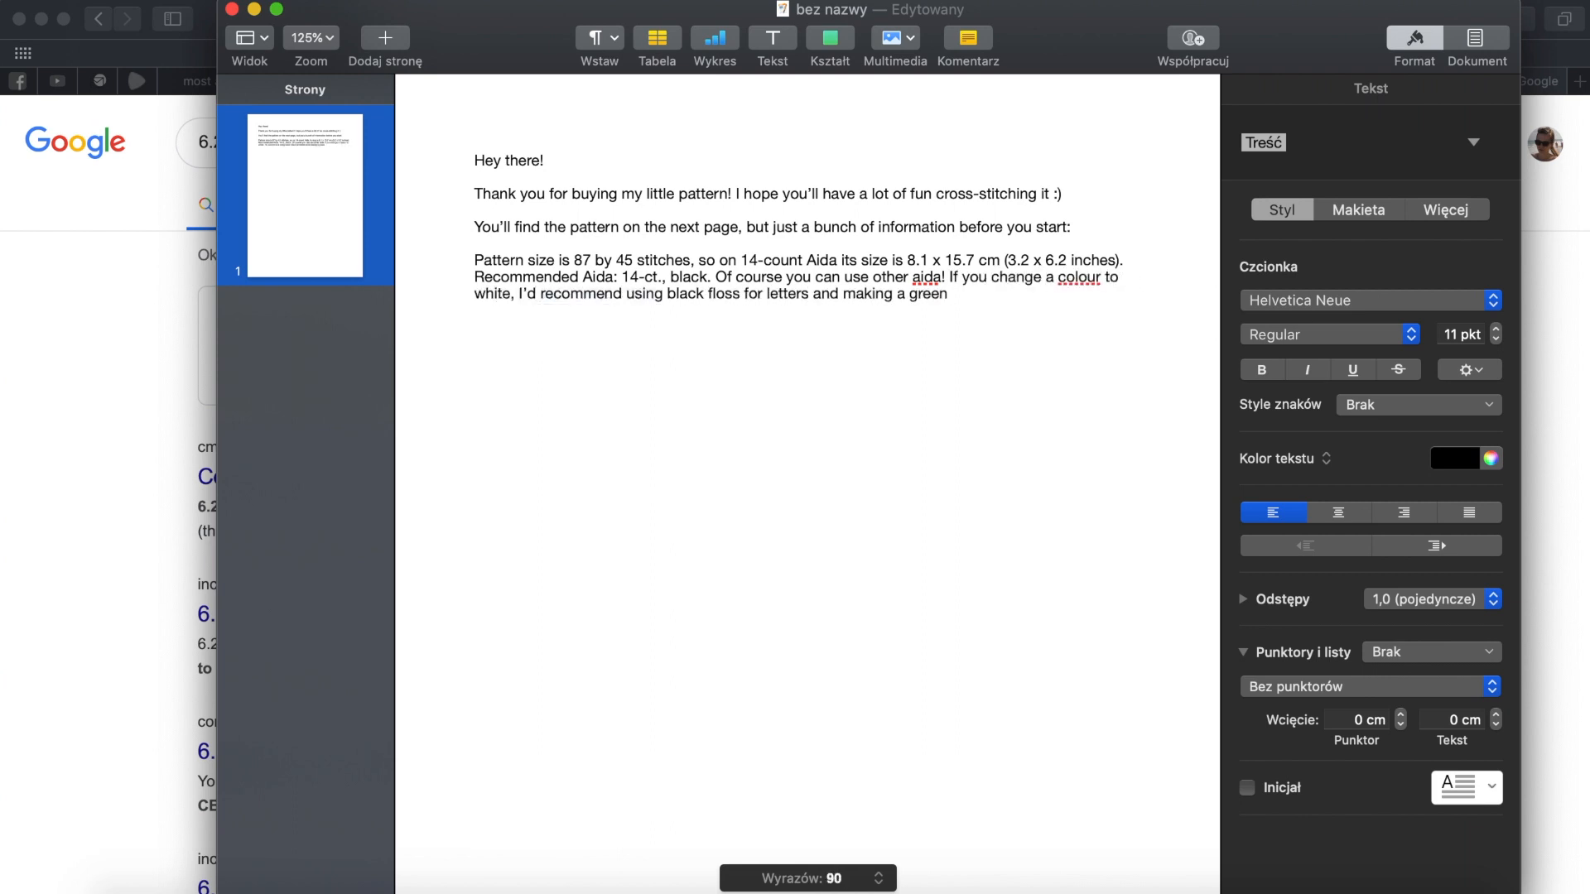
key("Return")
key("Down")
key("Down")
key("Down")
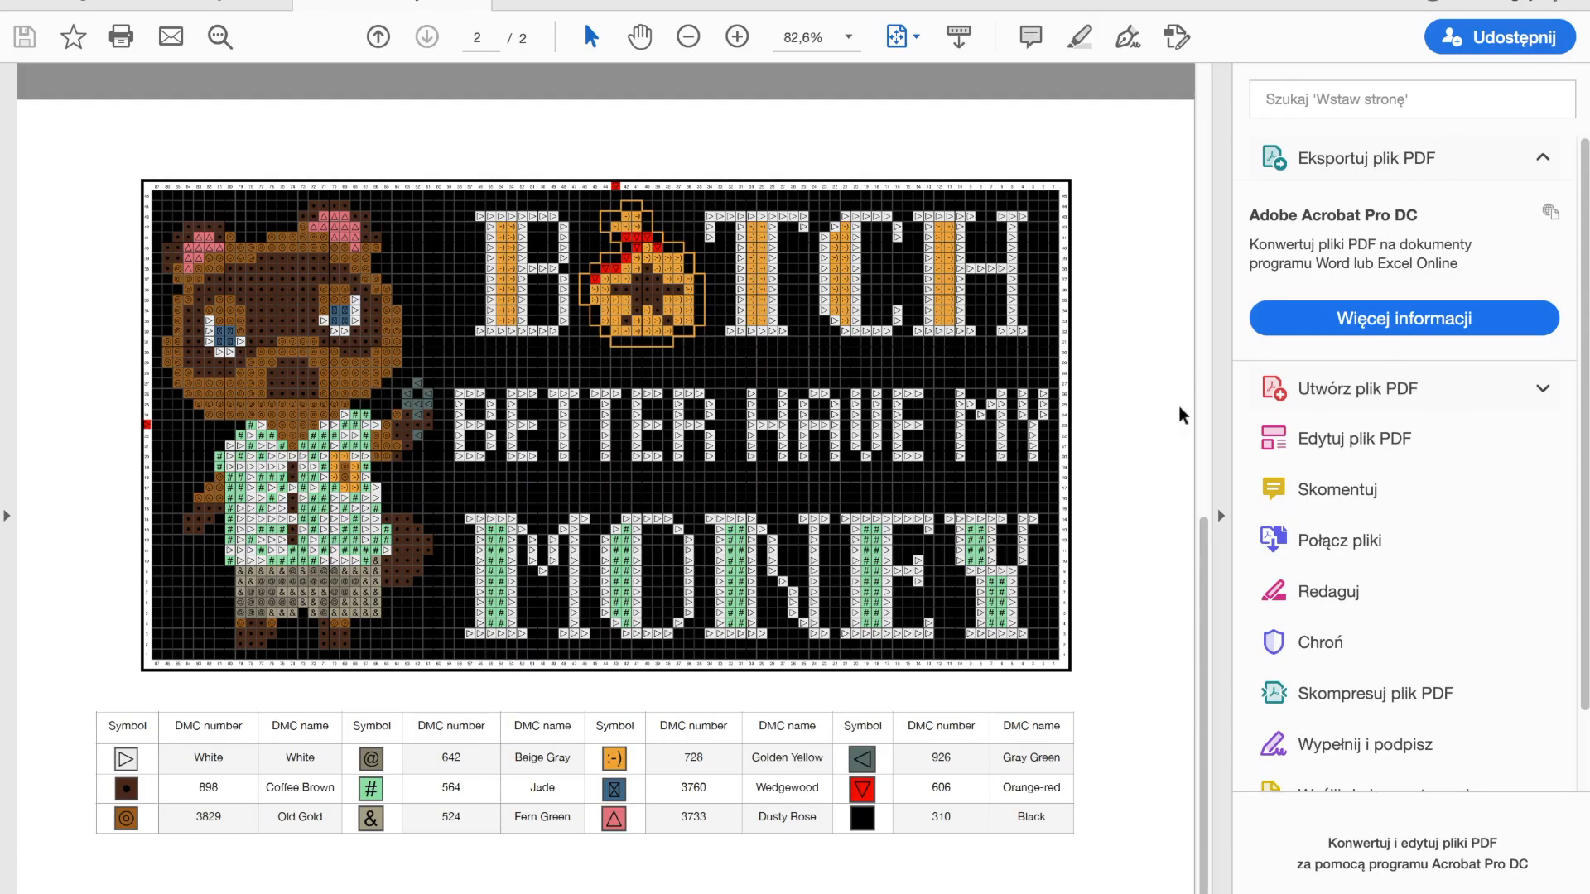
Switch to the PDF pattern in Acrobat and review its chart page and note page with the tools pane collapsed.
left_click(1222, 514)
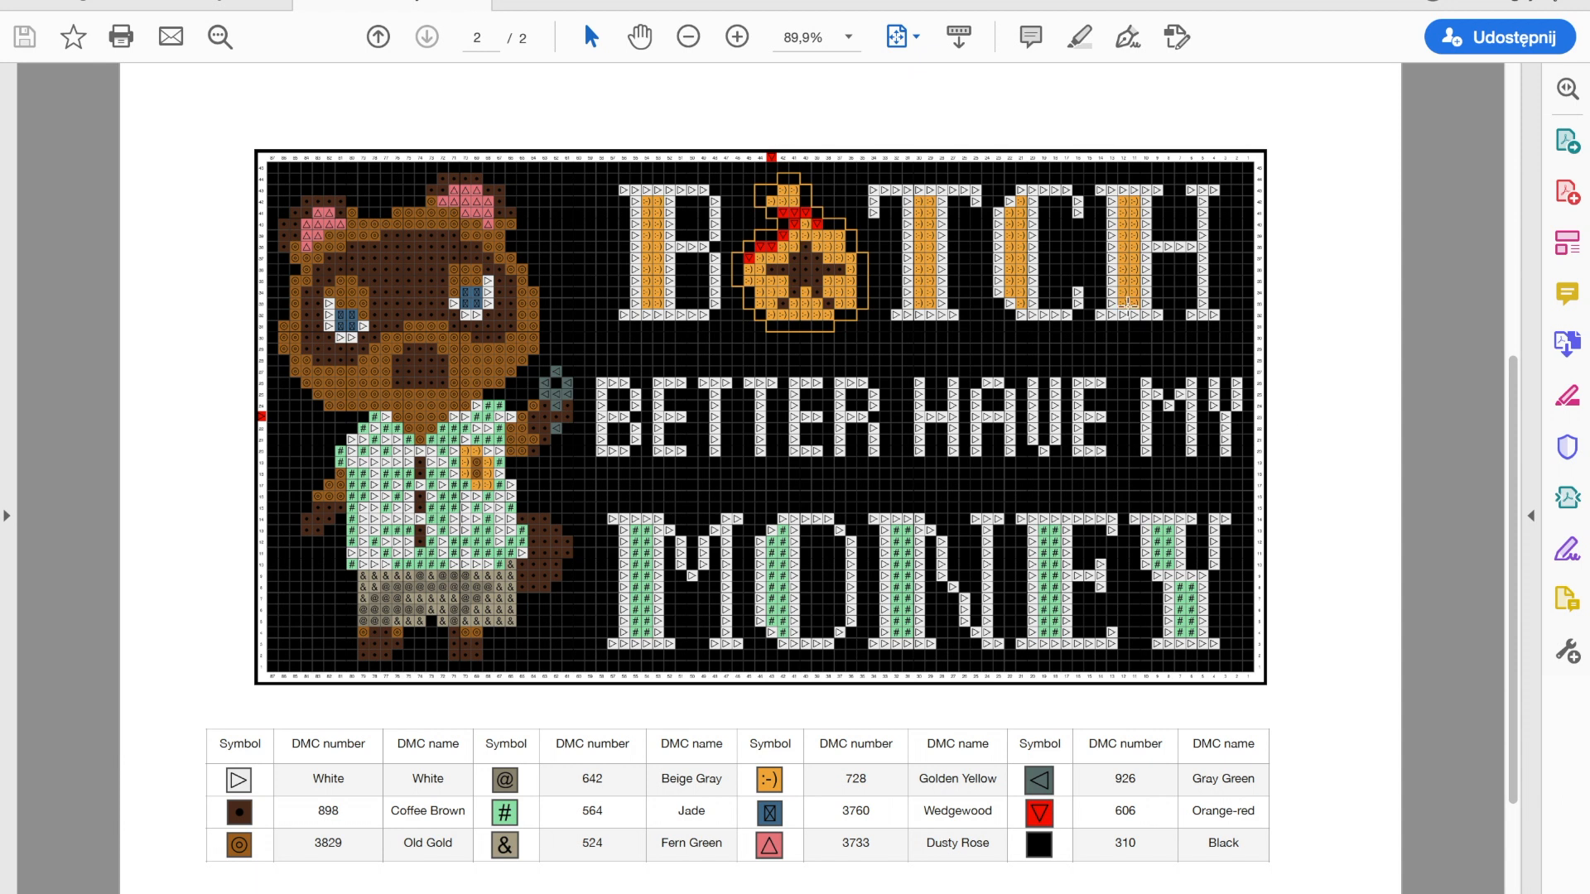
key("Escape")
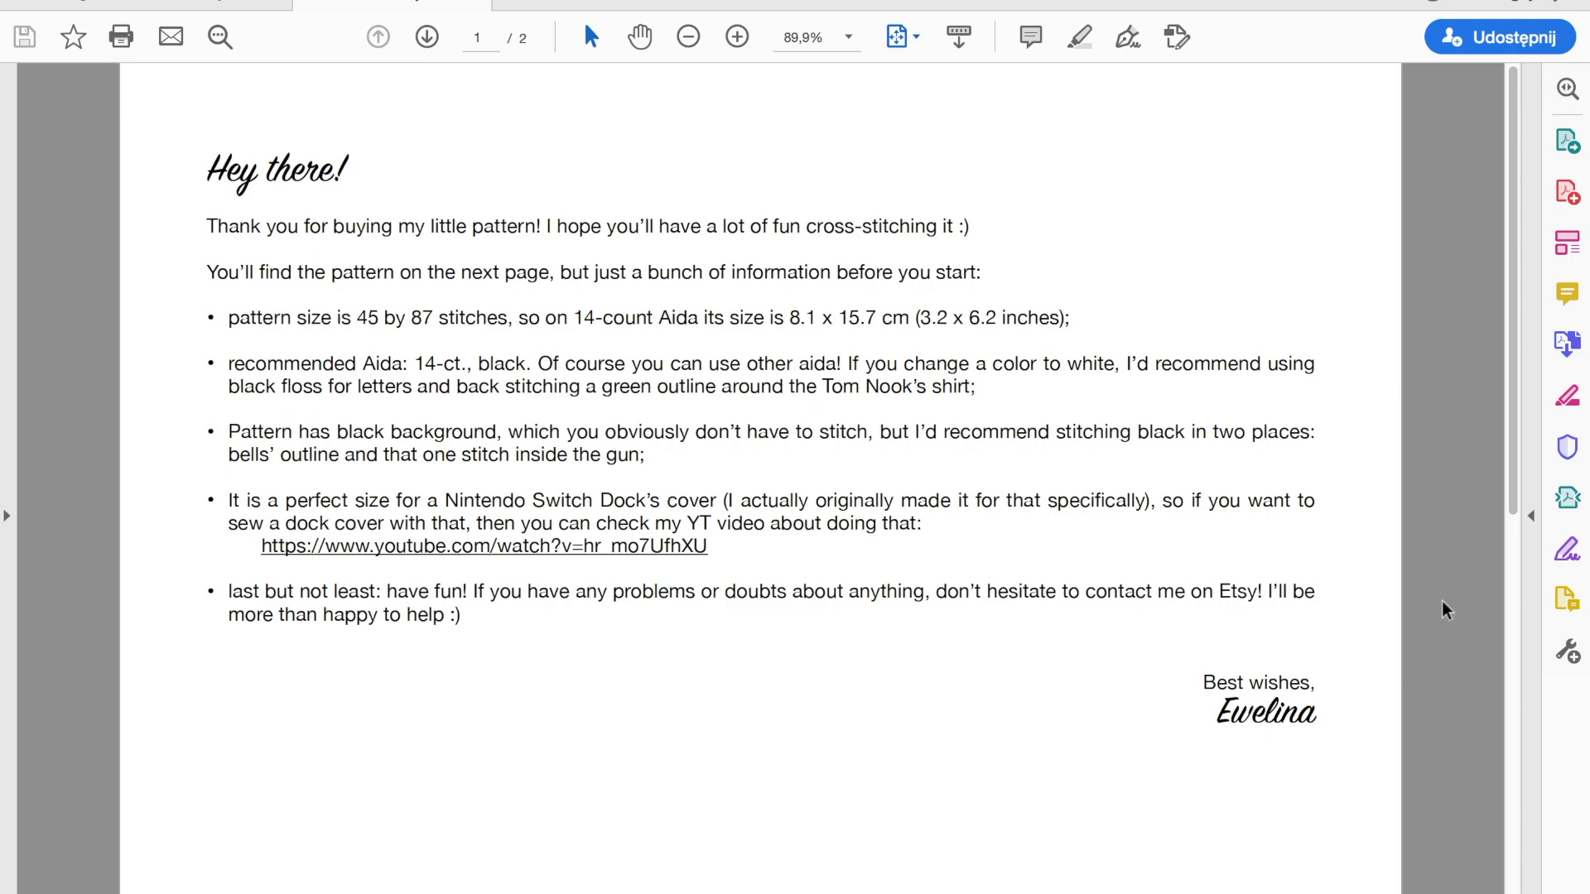
left_click_drag(1508, 510, 1507, 621)
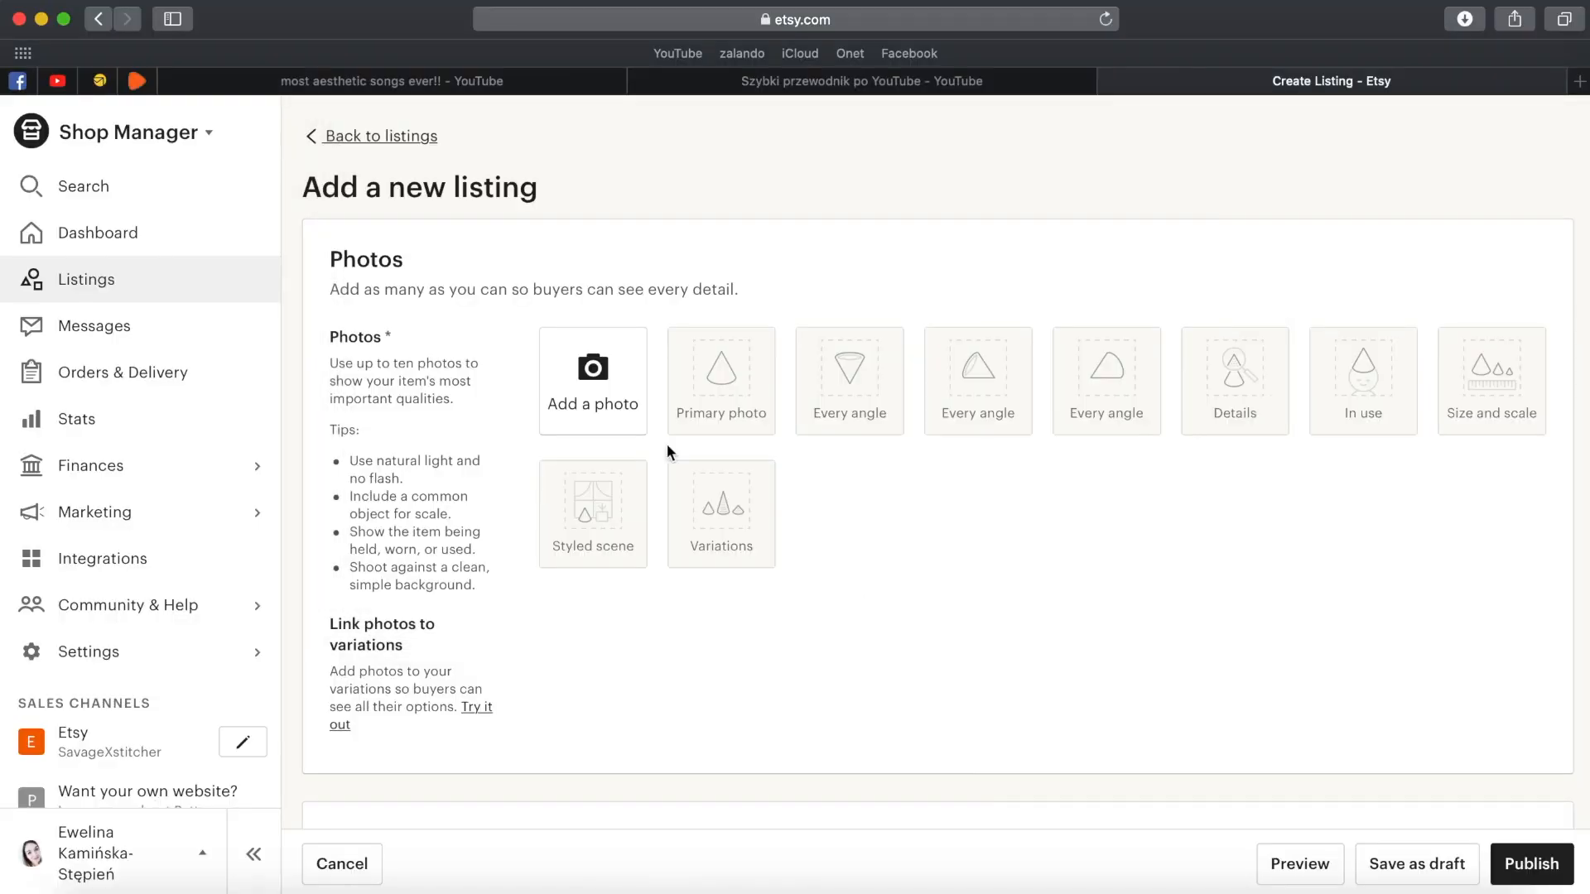
Add a photo of the finished cross-stitched dock cover from the "better have my bells" folder as the Etsy listing's primary photo.
left_click(646, 426)
scroll(660, 321, "down", 15)
left_click(452, 358)
left_click(427, 386)
double_click(754, 225)
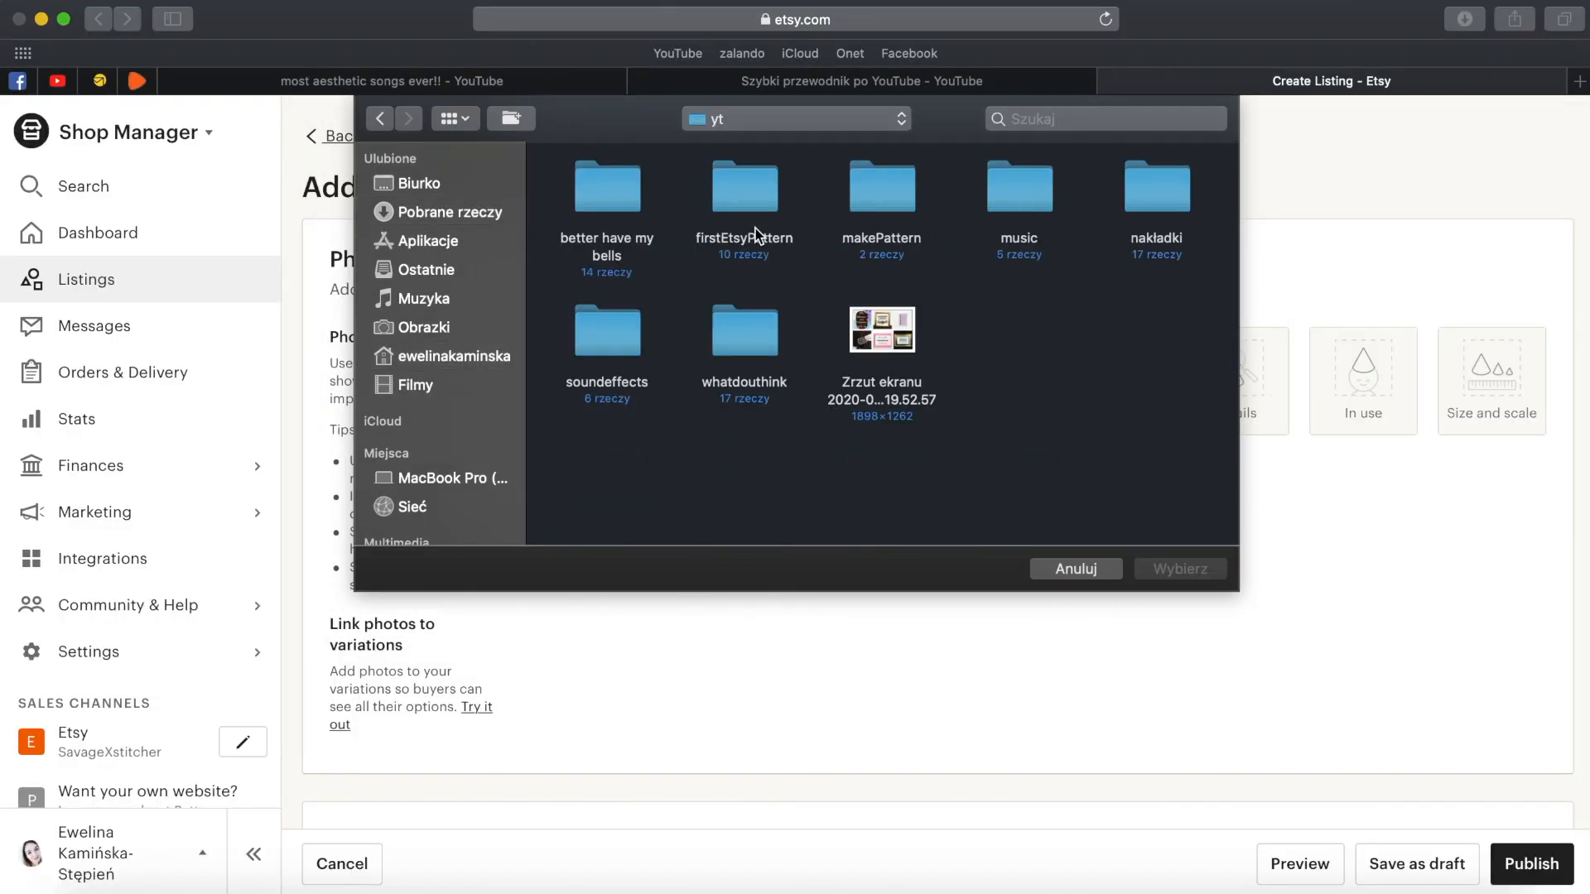
double_click(609, 193)
scroll(1118, 440, "down", 2)
double_click(878, 304)
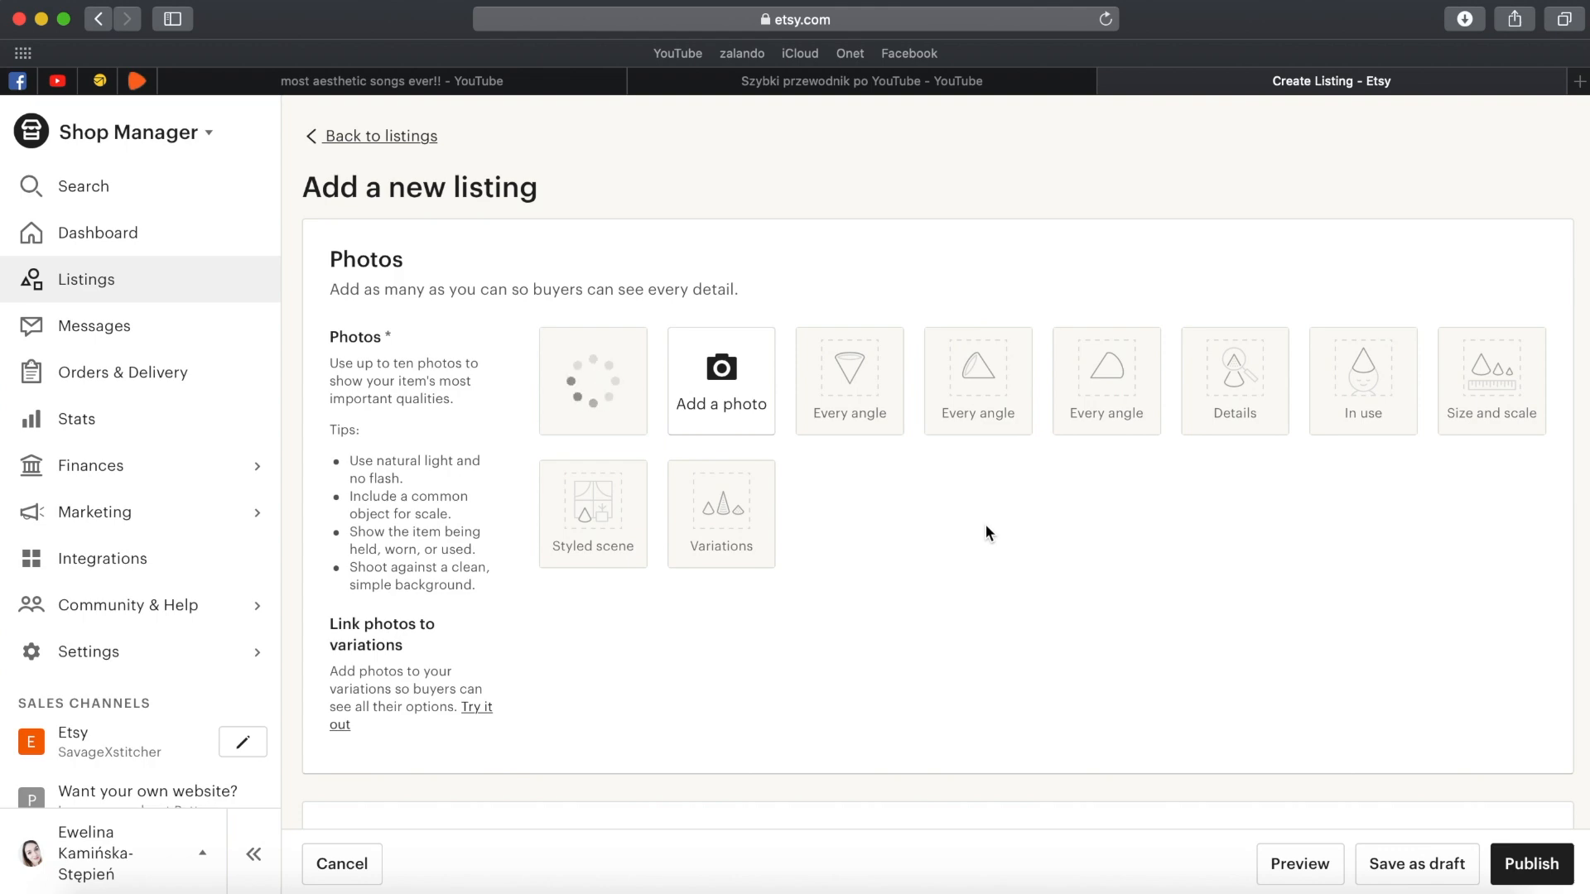
left_click(598, 389)
double_click(882, 331)
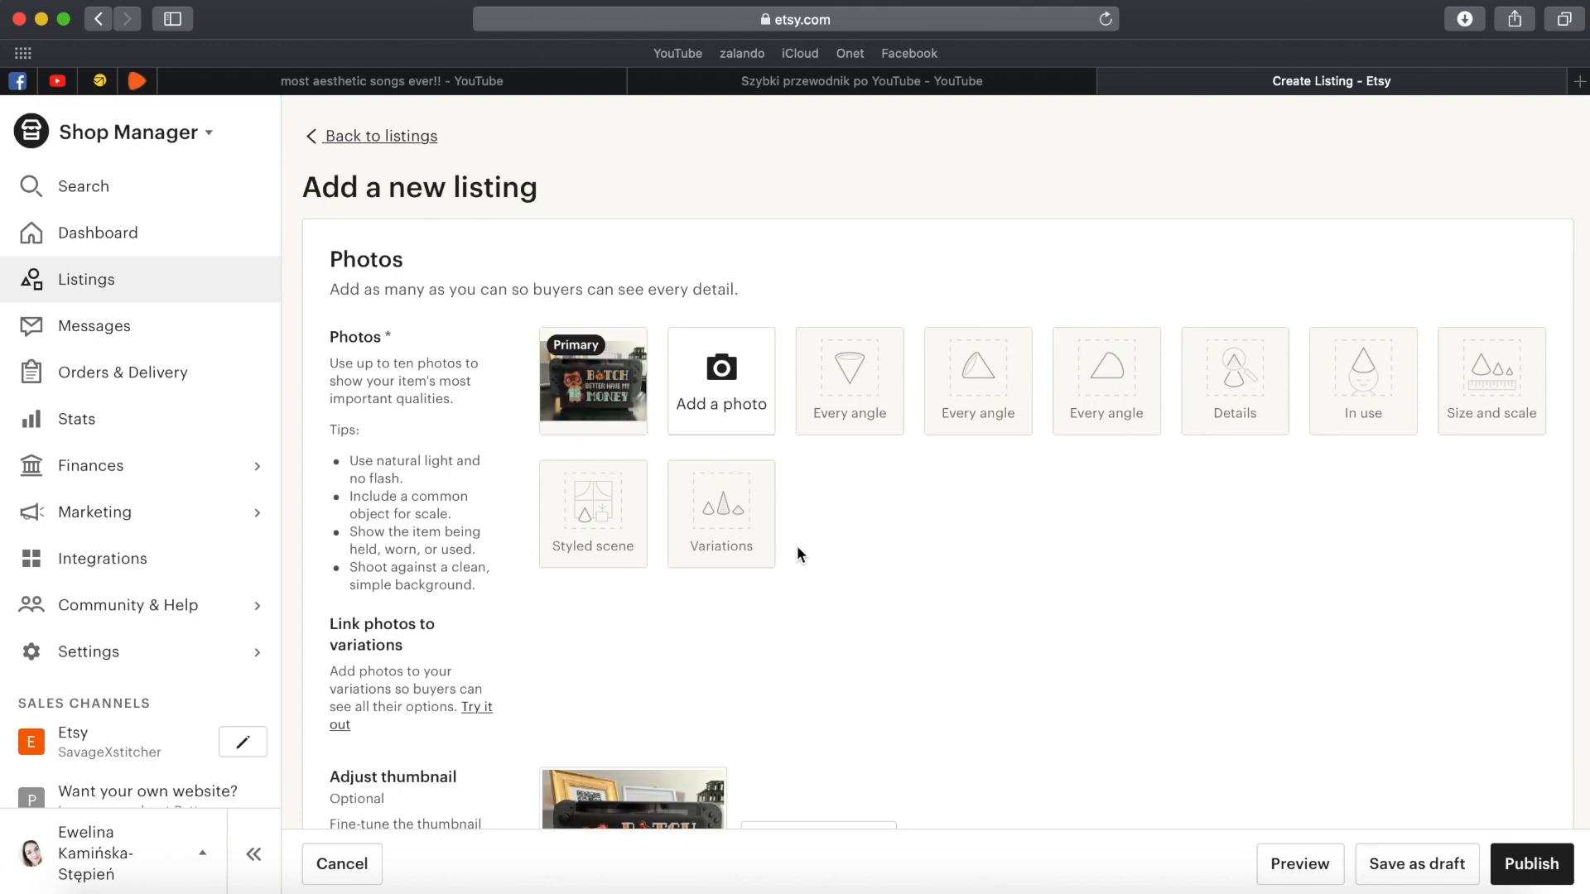
Crop the primary photo closely around the stitched dock cover and save the crop.
left_click(604, 370)
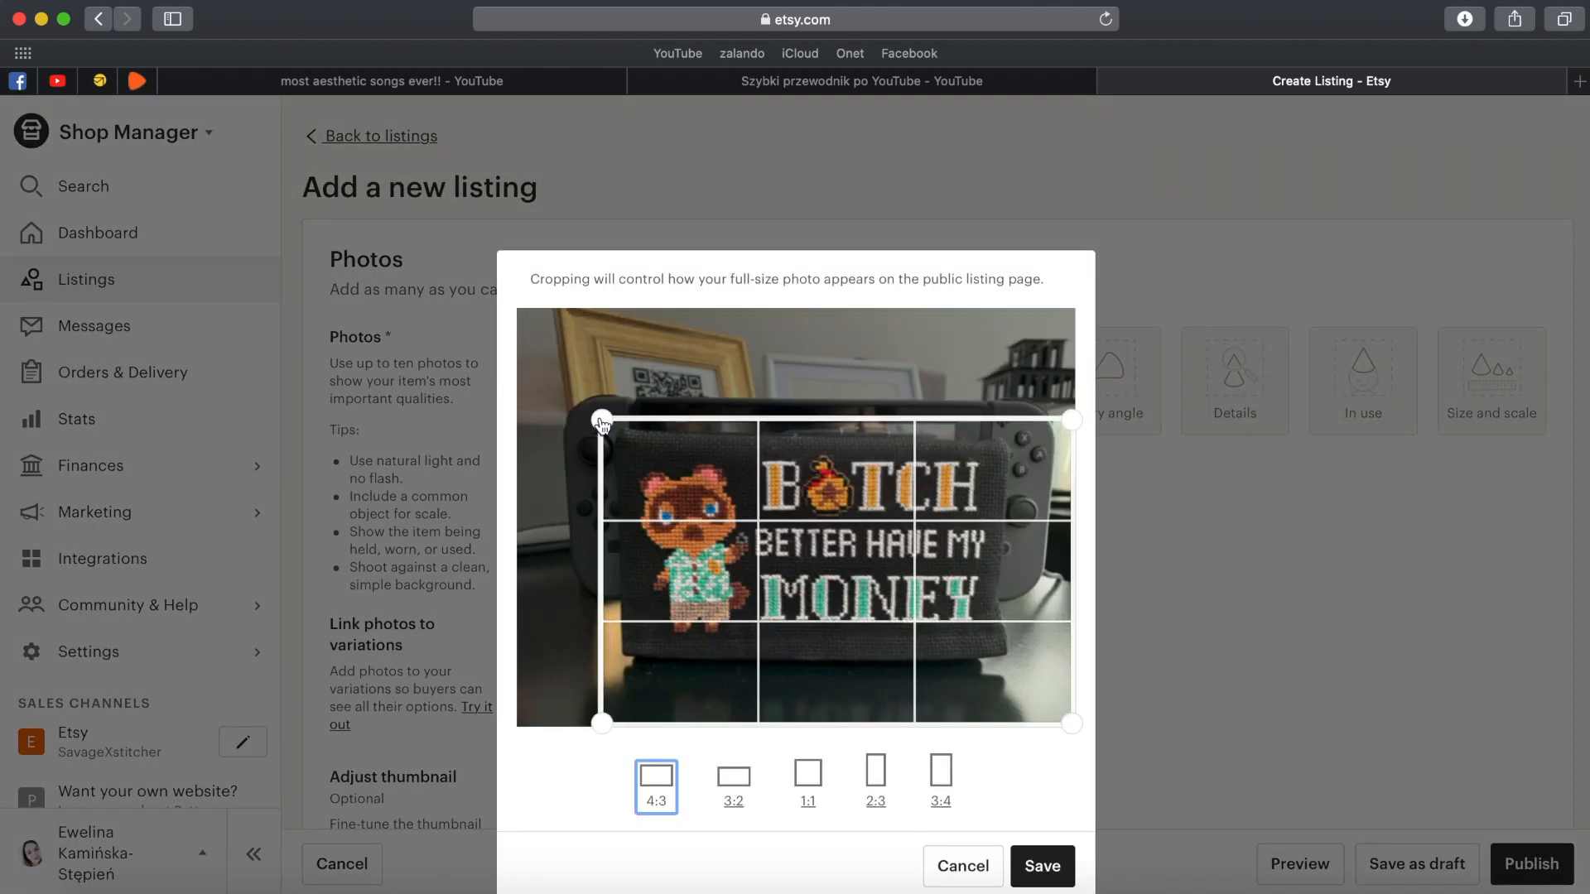
left_click_drag(1072, 723, 1021, 672)
left_click_drag(927, 637, 922, 638)
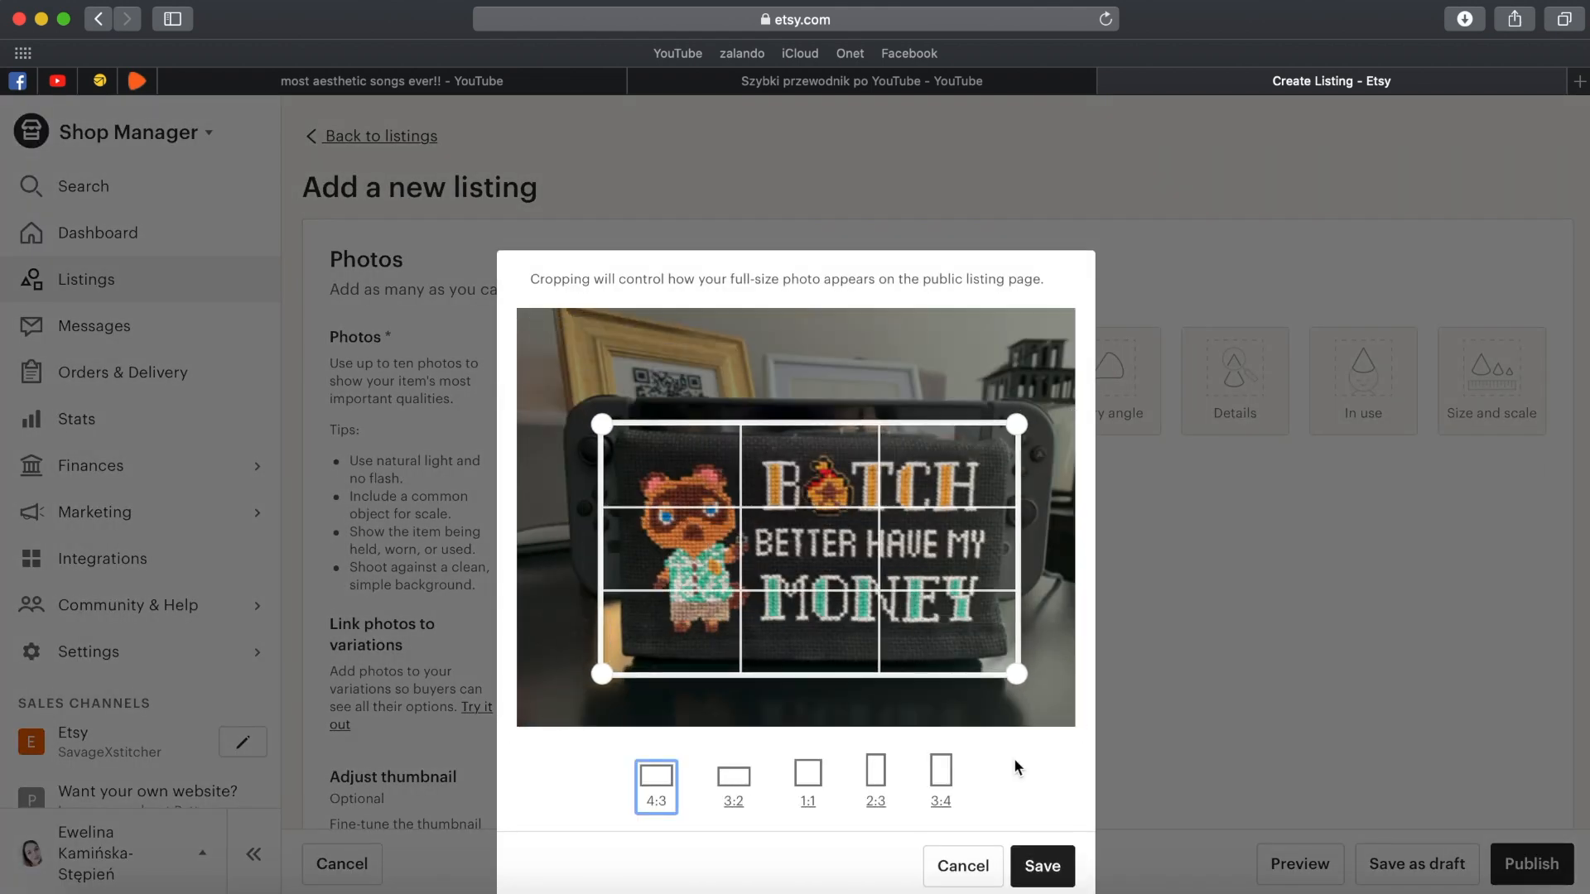
left_click(1050, 866)
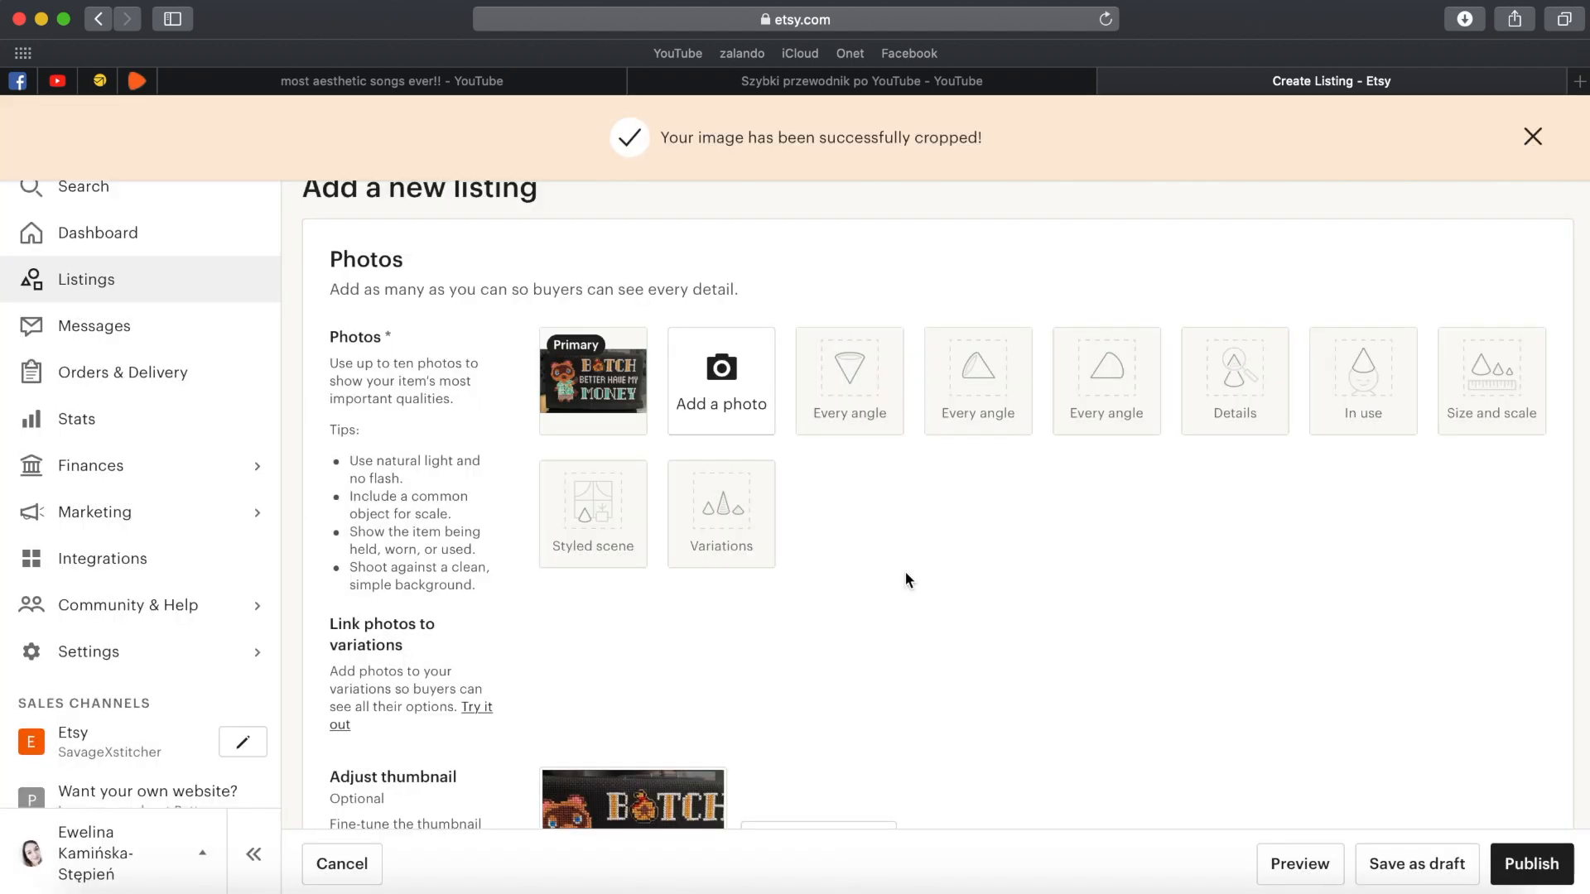
scroll(906, 571, "down", 5)
left_click(813, 642)
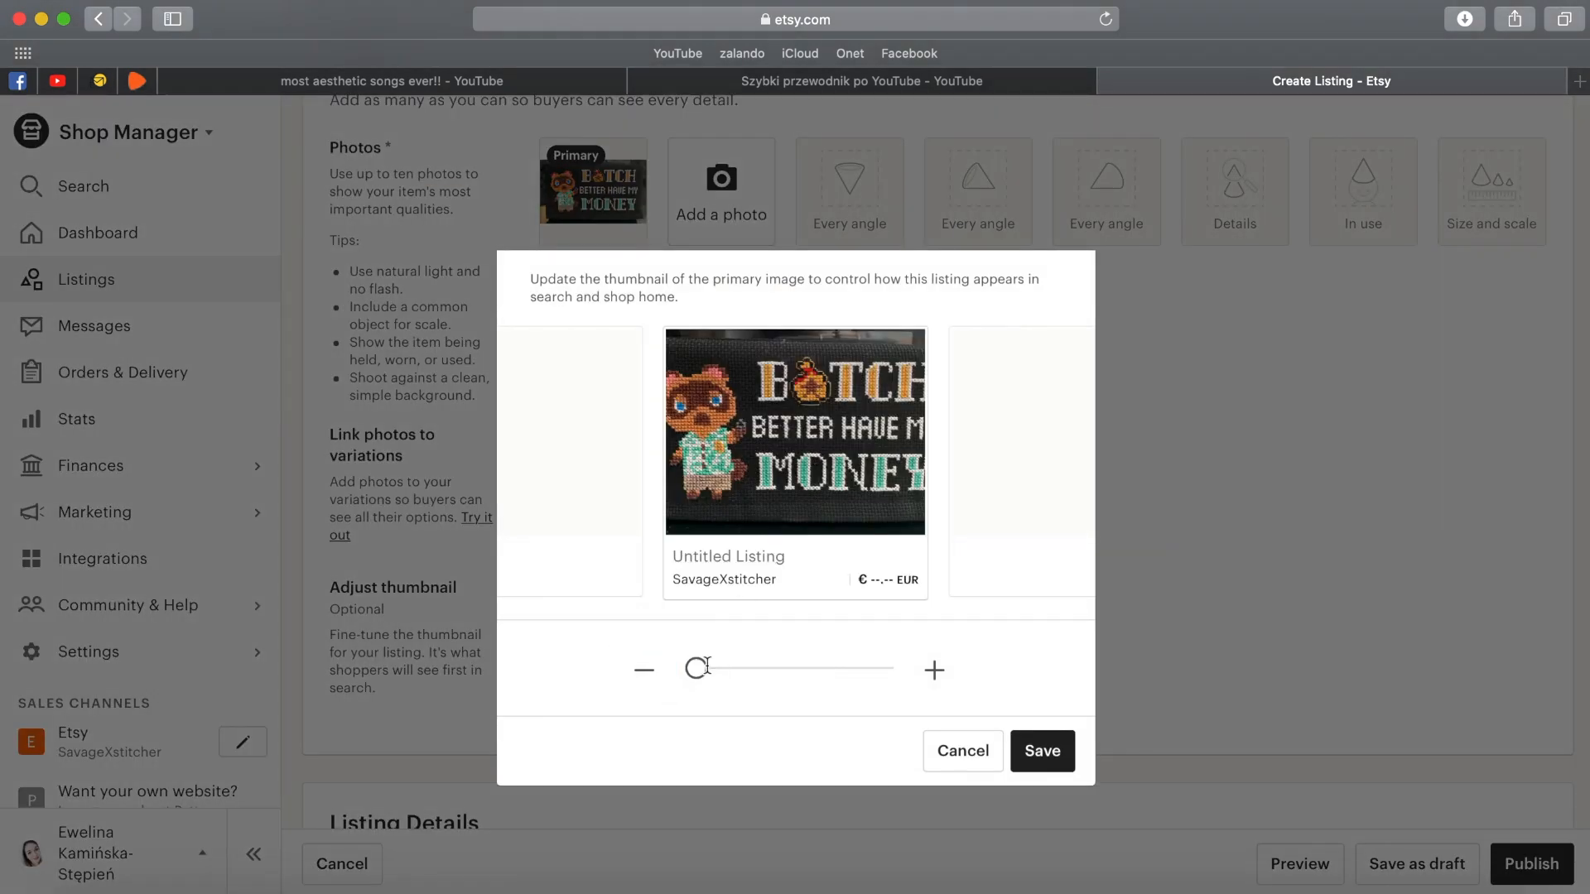
mouse_move(785, 420)
left_mouse_down()
mouse_move(805, 418)
mouse_move(777, 418)
left_mouse_up()
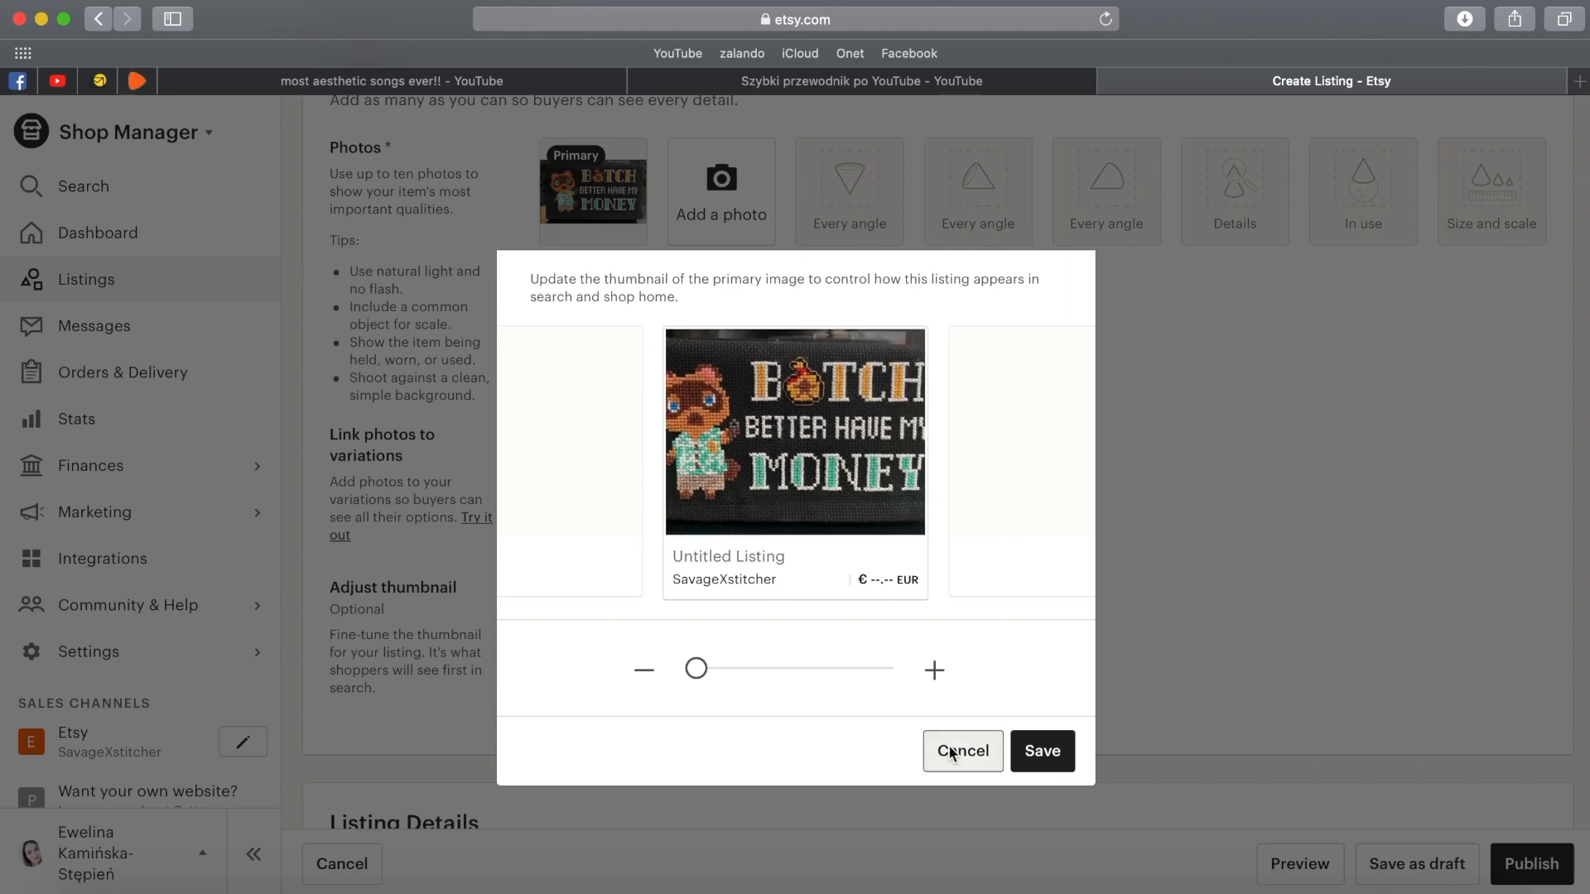
left_click(960, 751)
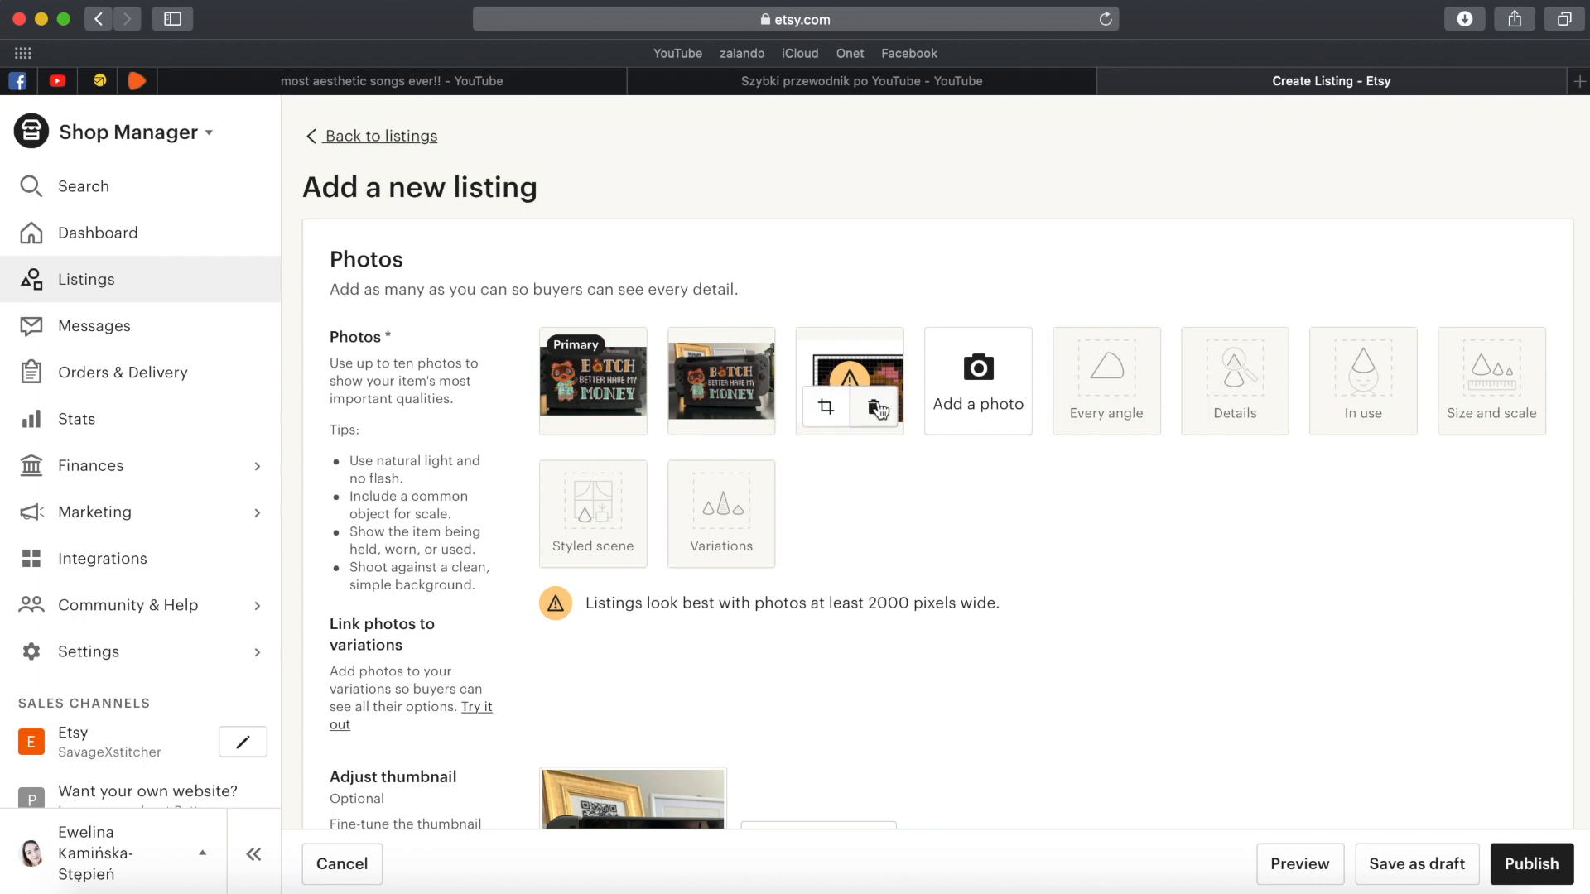
left_click(832, 399)
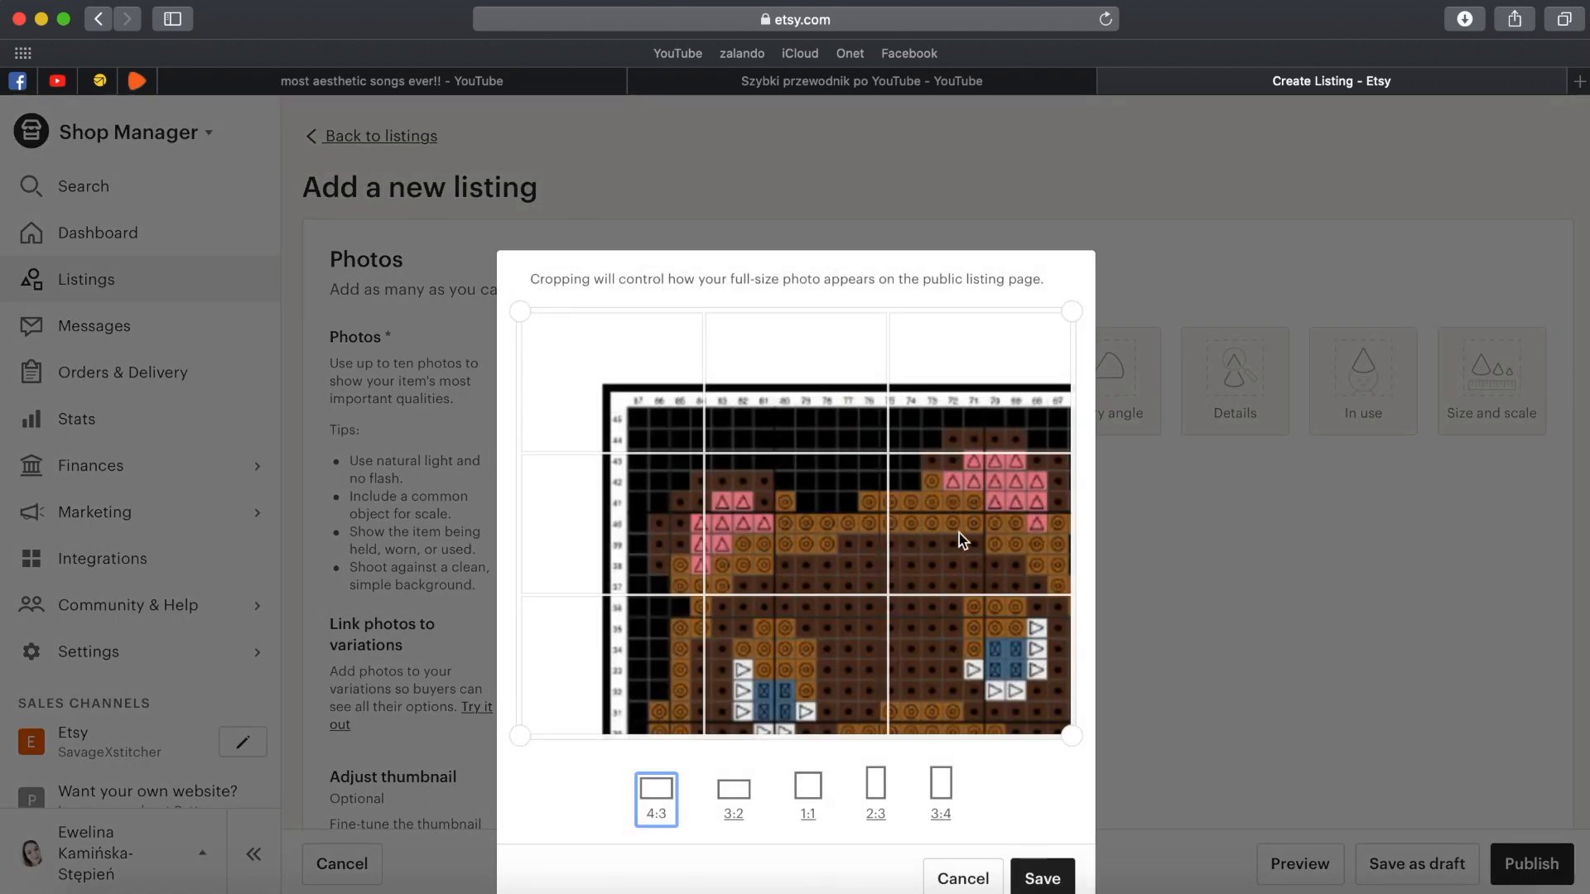
left_click(975, 867)
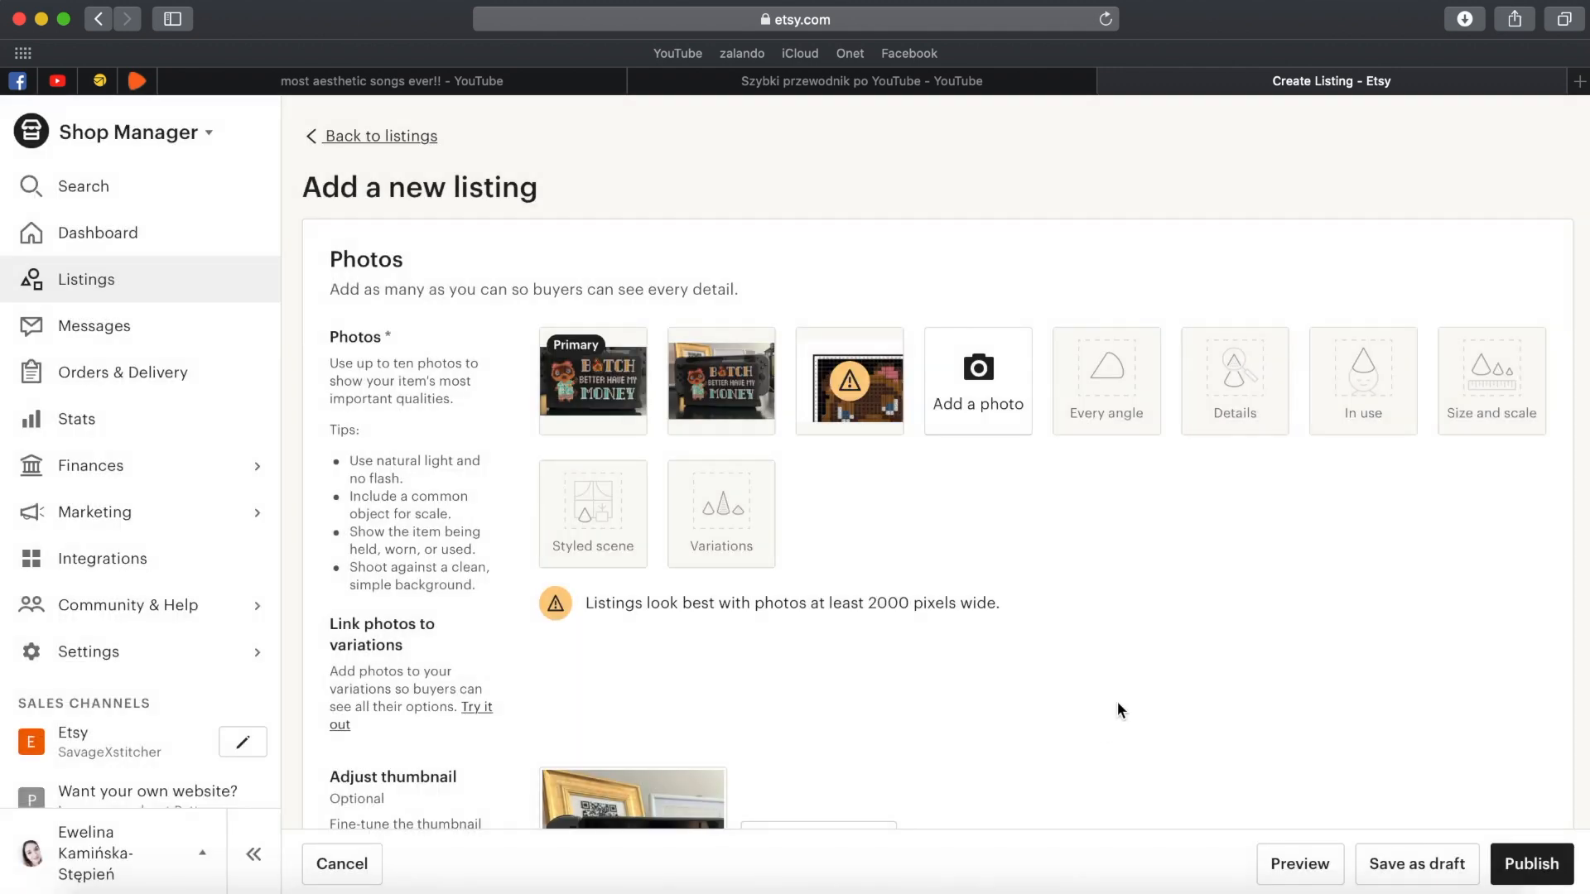
Start the listing title with "PATTERN -".
scroll(1058, 617, "down", 8)
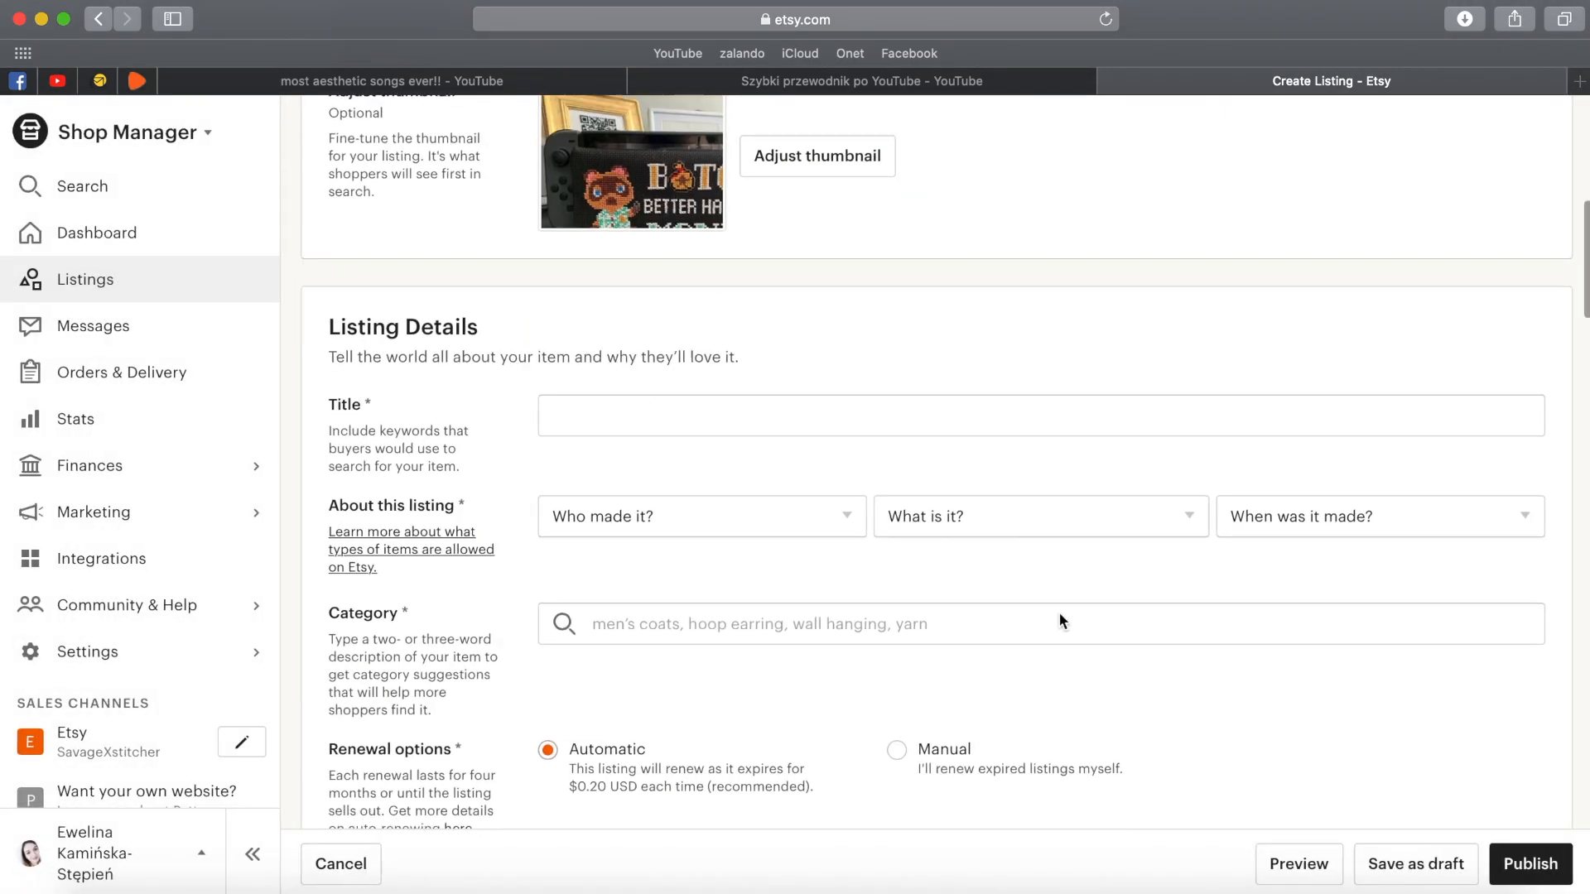
left_click(720, 430)
type("PATTERN -")
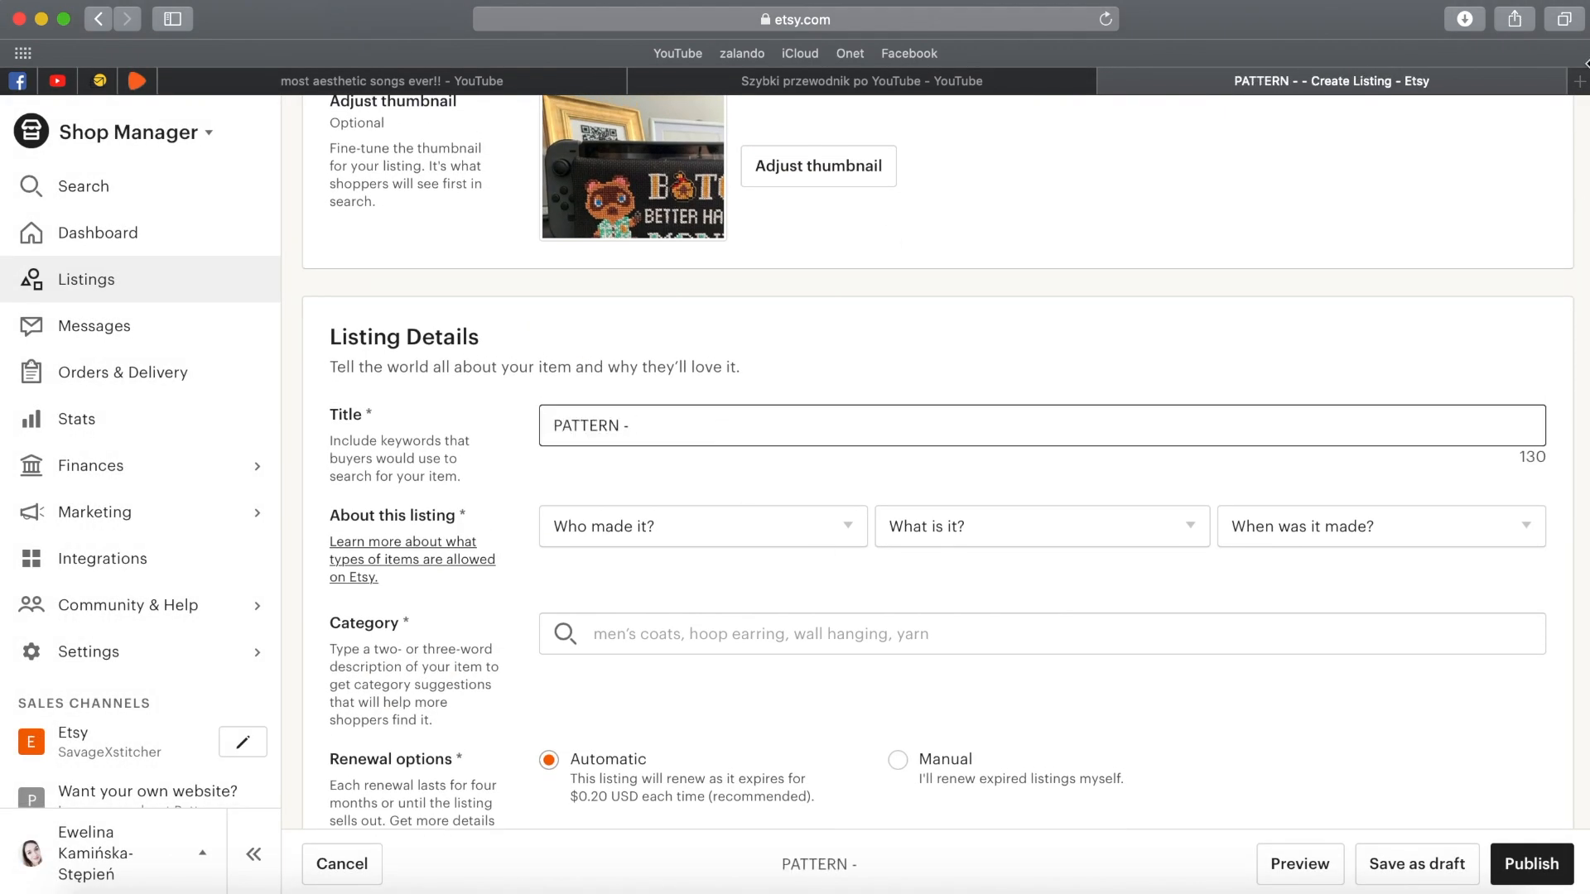
Search the web in a new tab for "etsy tom nook bitch better have my oney", view a result and return to the listing.
key("super+t")
type("etsy tom nook bitch better have my oney")
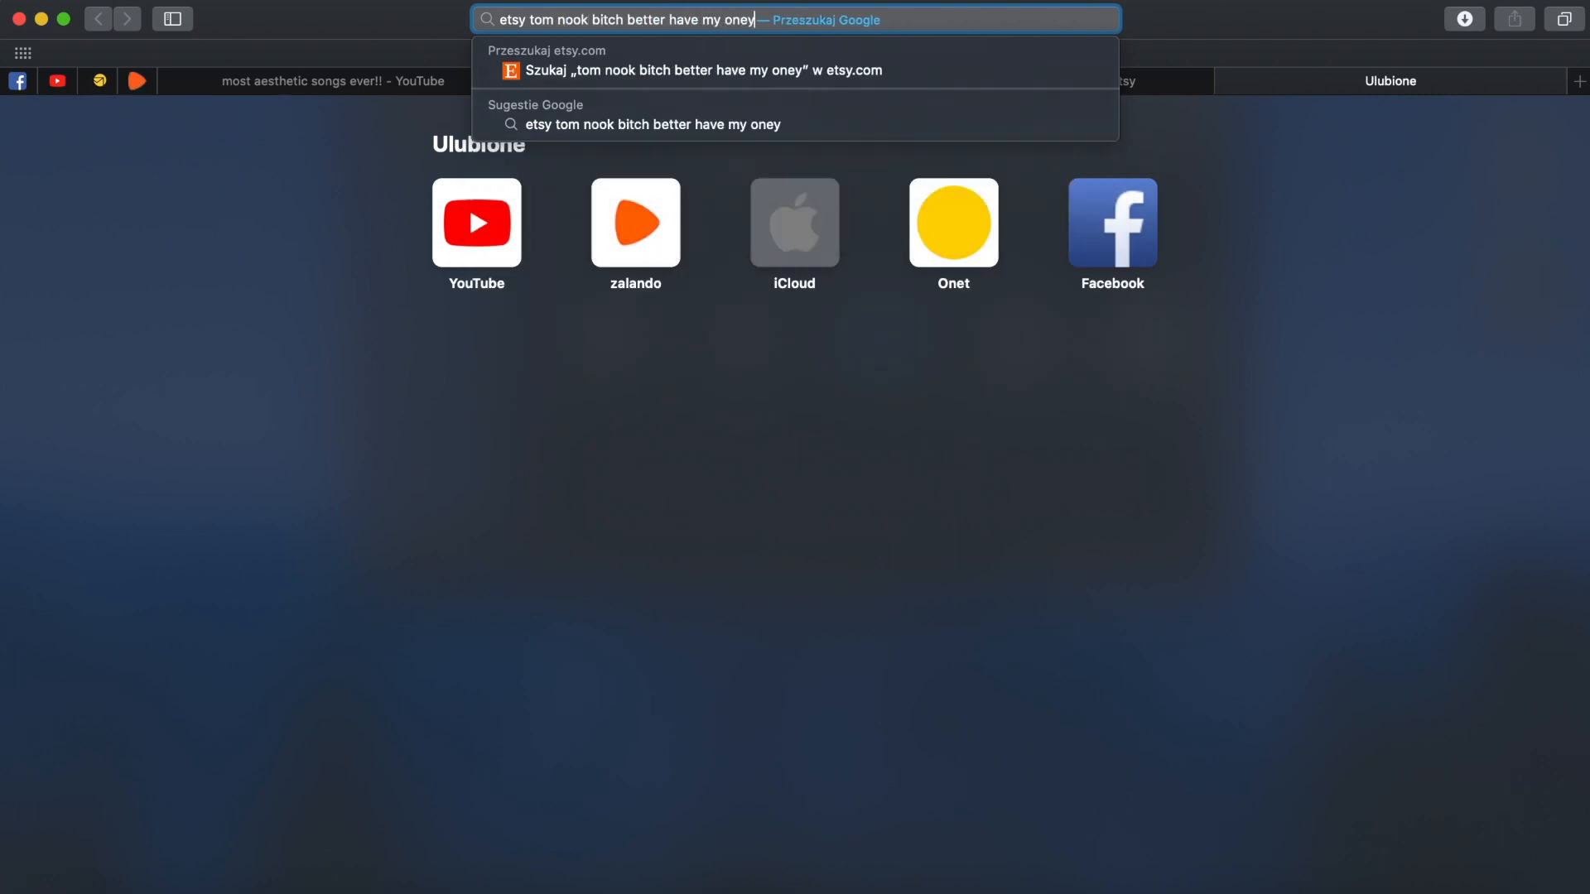
key("Return")
left_click(540, 419)
key("super+w")
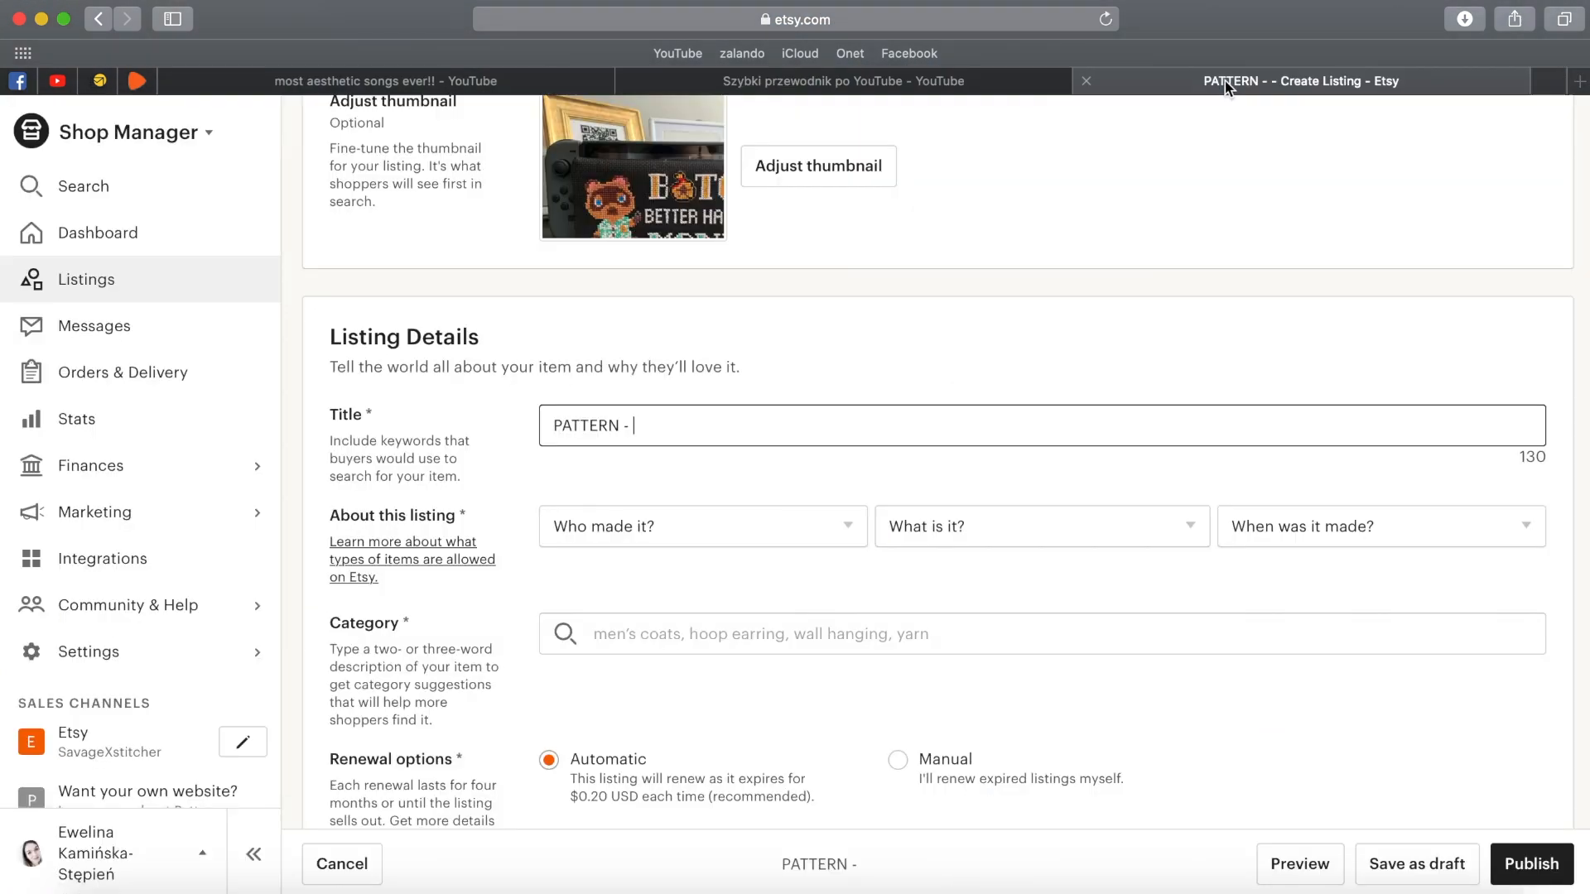
Complete the title with "Animal Crossing Tom Nook Bitch Better Have My Money | cross-stitch pattern | Perfect for NS Dock Cover Front".
type("Animal Crossing Tom Nook")
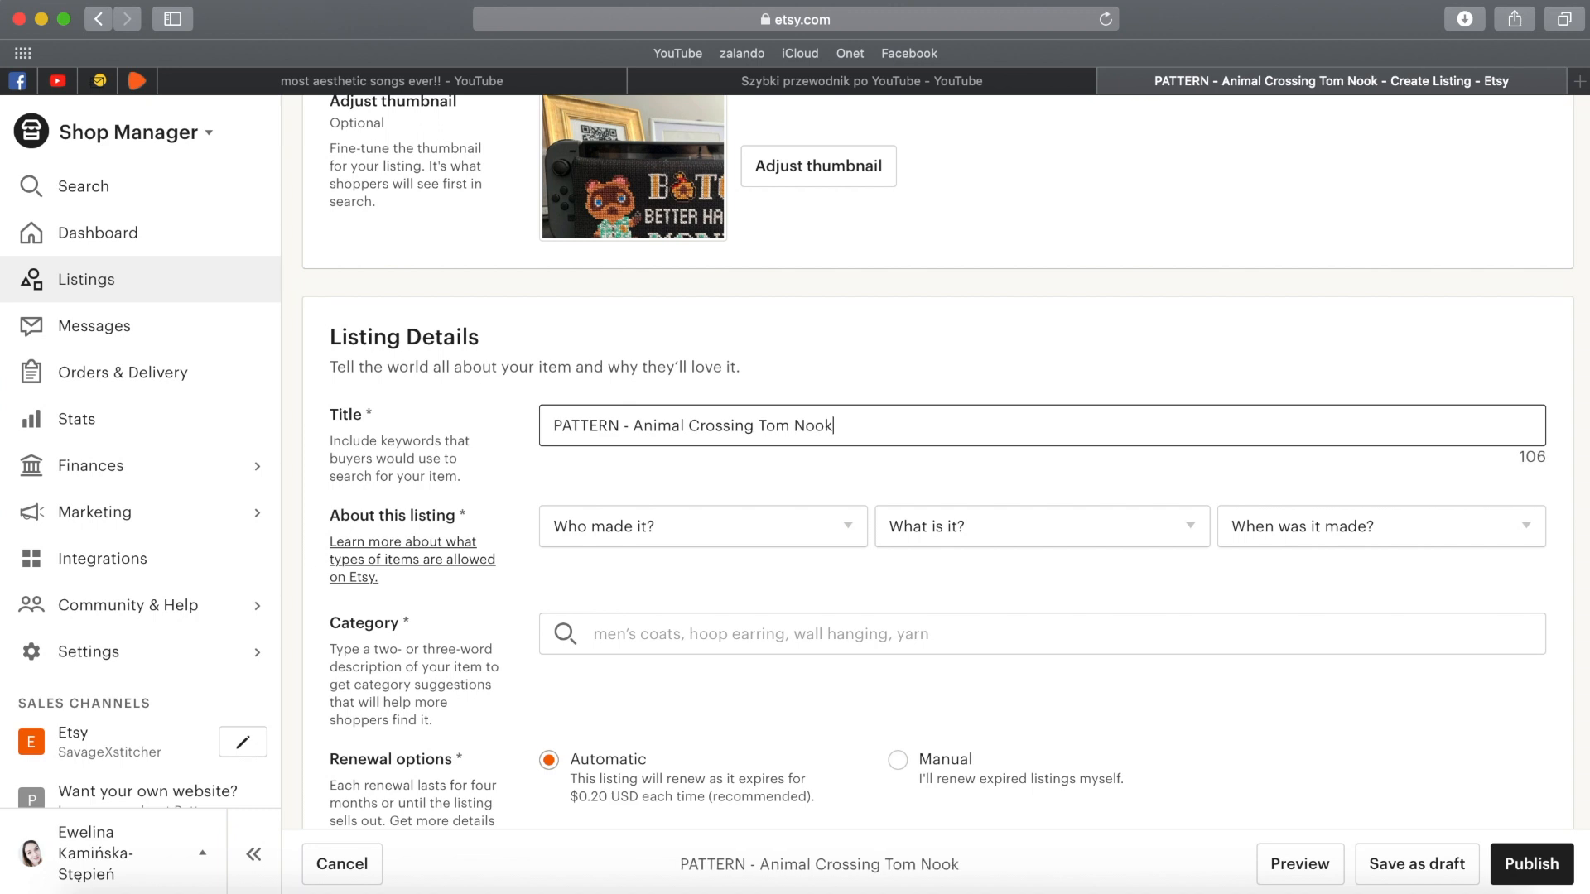
type(" Bitch Better Have My Money | CROSS")
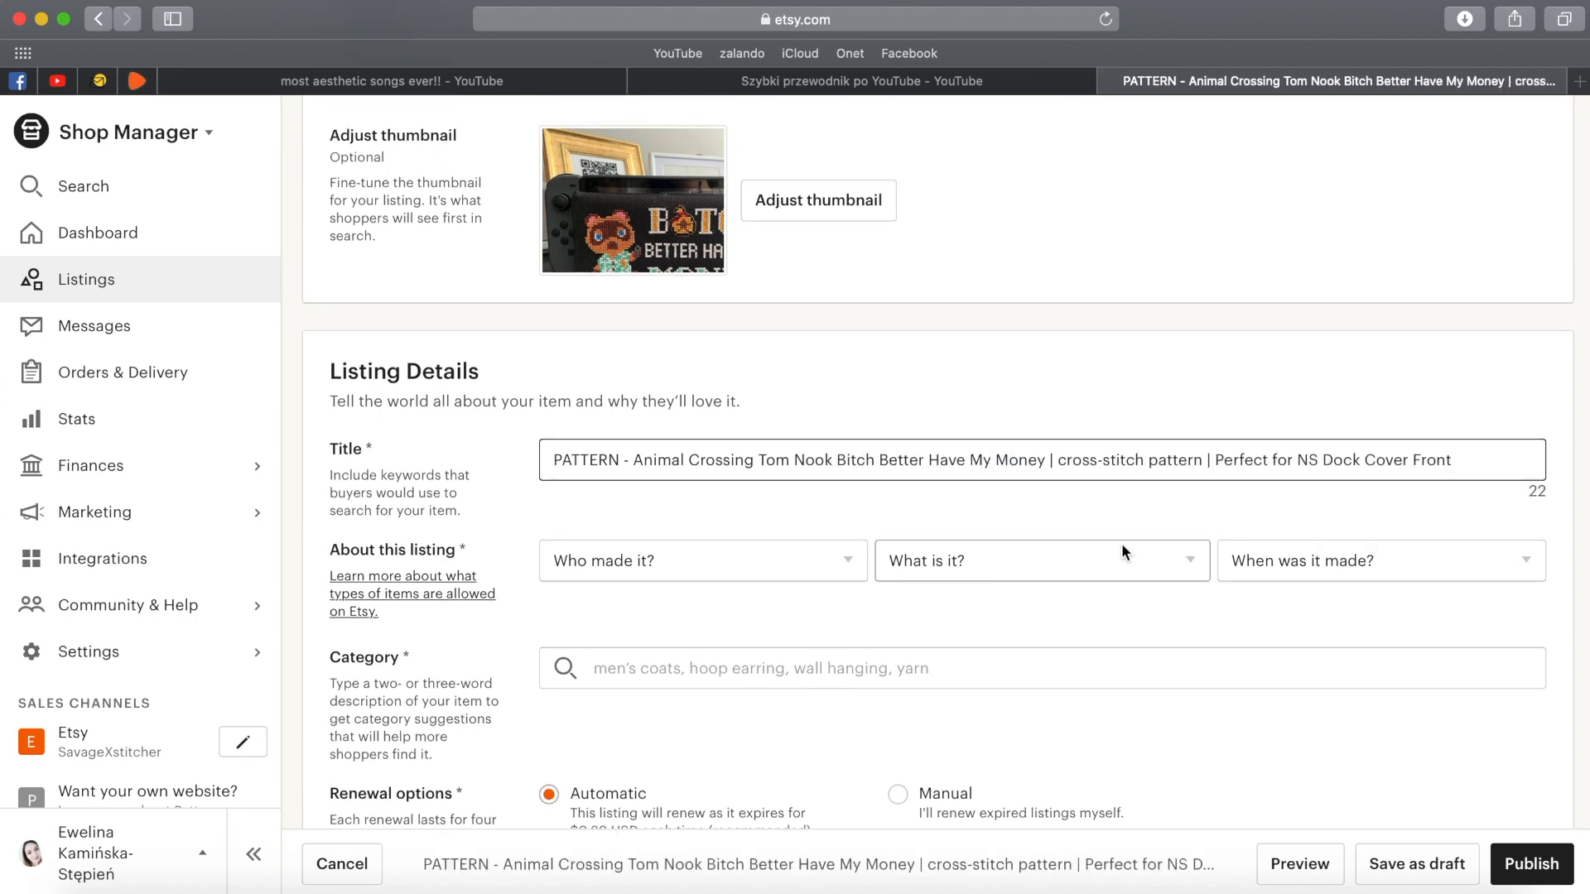
Fill in the listing's origin as made by "I did", "A supply or tool to make things", dated 2020 - 2020.
left_click(704, 564)
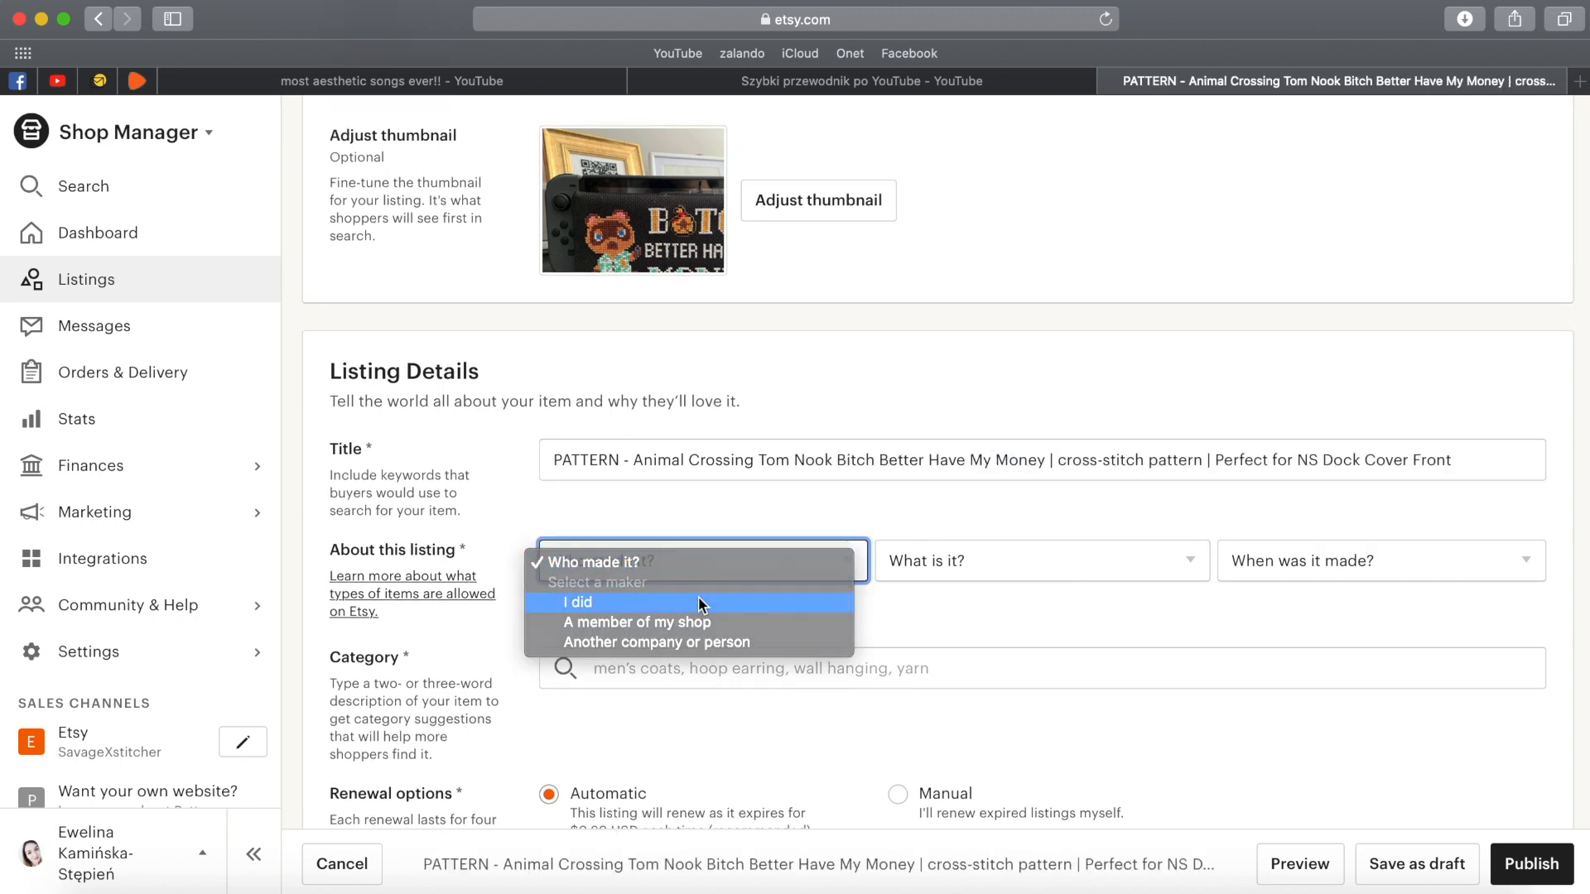
left_click(703, 605)
left_click(983, 564)
left_click(987, 622)
left_click(1375, 560)
left_click(1324, 651)
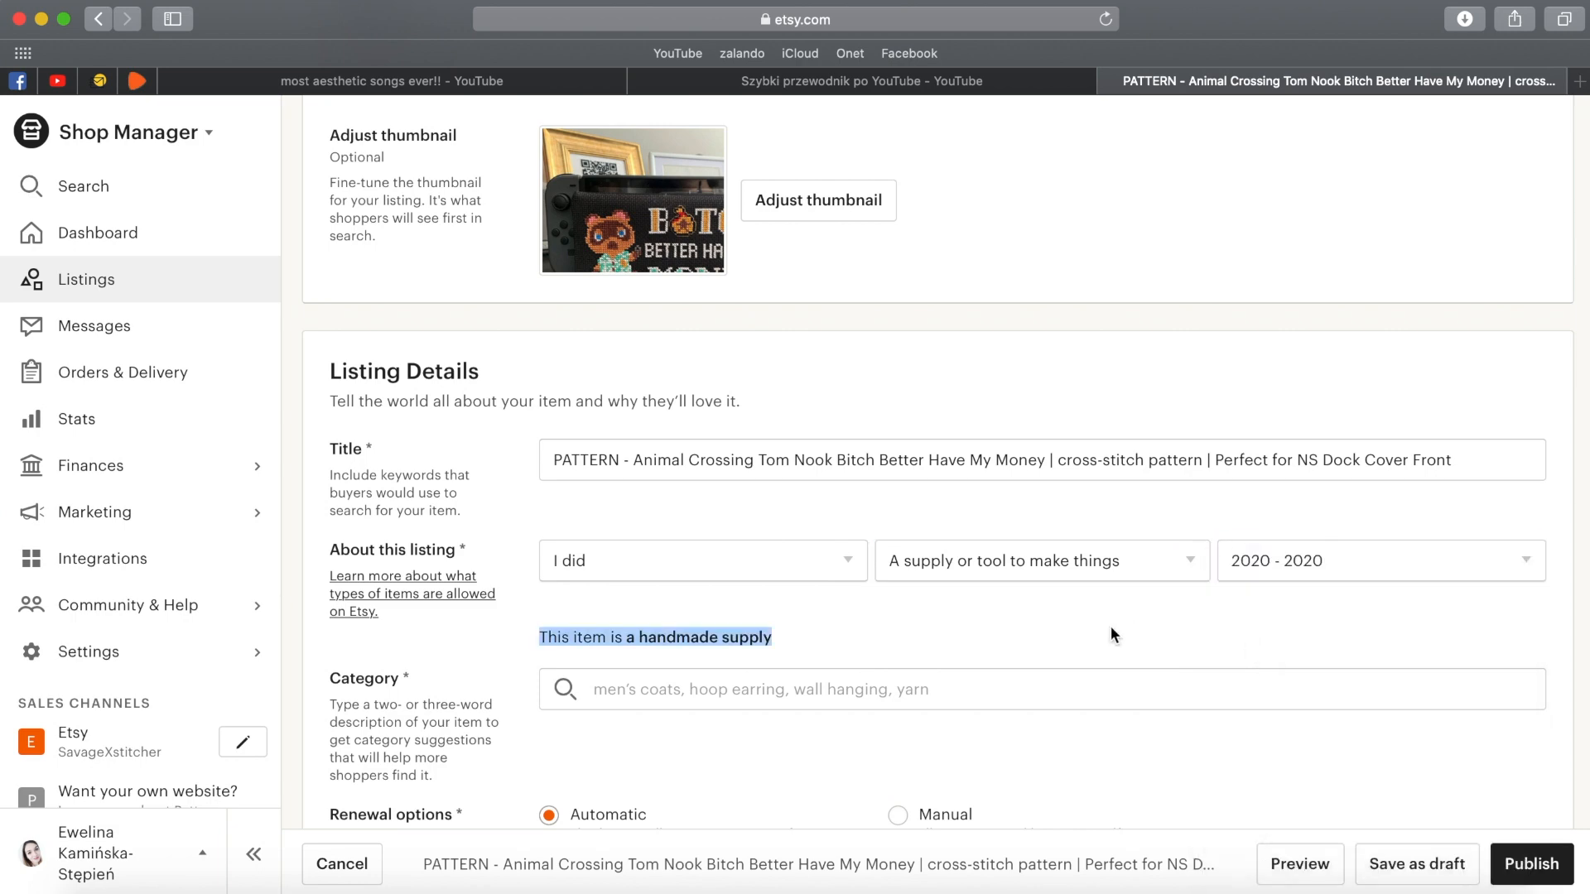
Choose a category suggested for "cross-stitch pattern" and set the listing type to Digital.
scroll(1015, 639, "down", 3)
left_click(853, 530)
type("cross-stitch pattern")
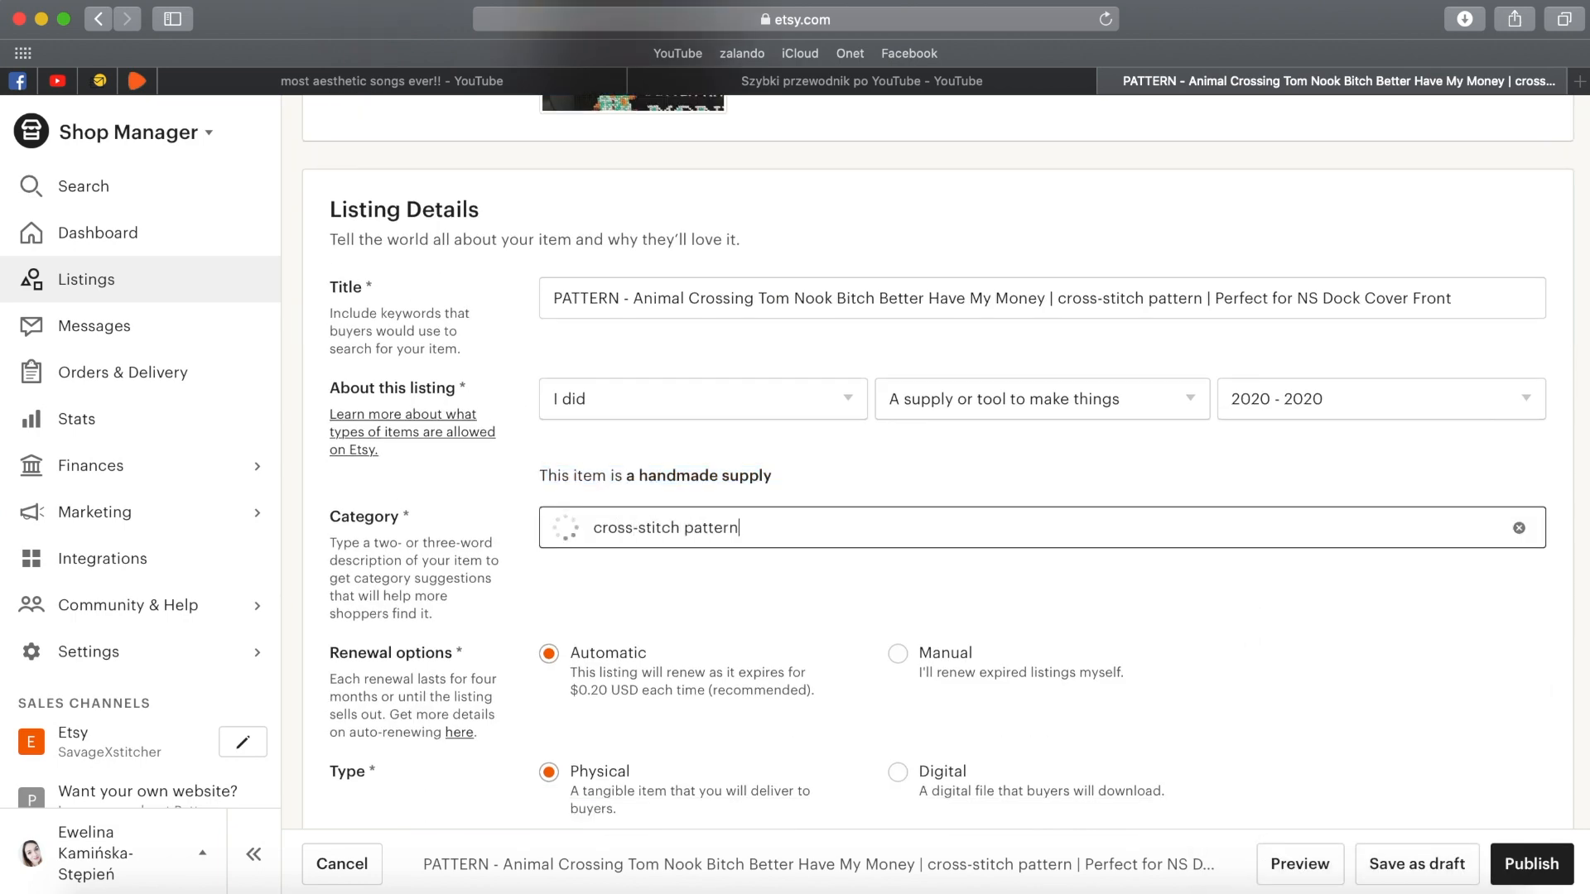
left_click(919, 654)
scroll(919, 653, "down", 10)
left_click(898, 453)
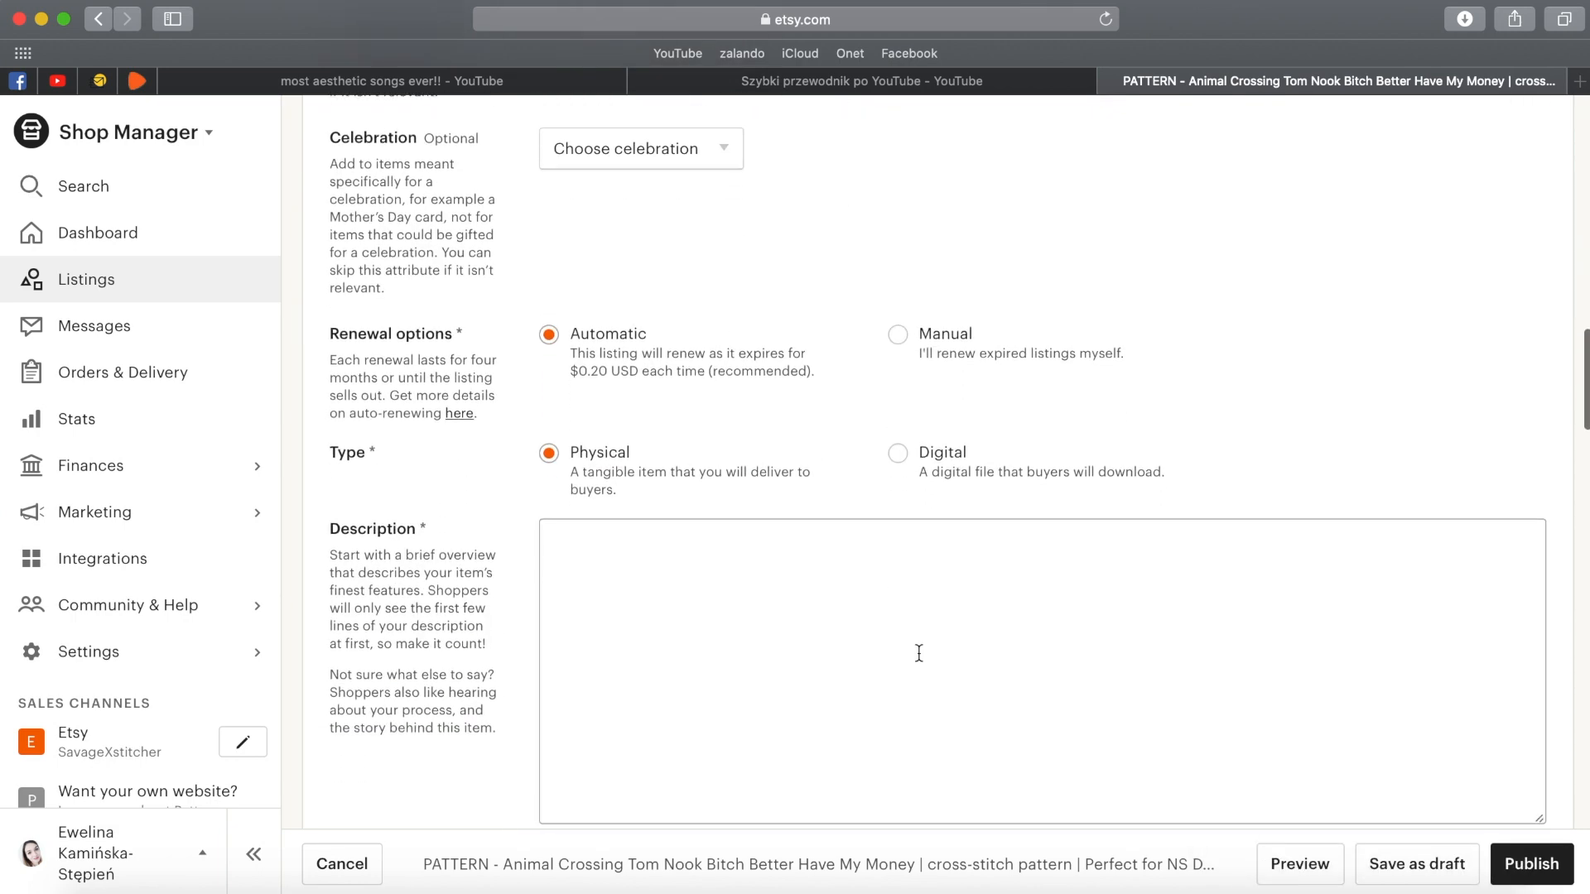
Write the description's opening about loving Animal Crossing, ending "Stitch that pattern so you never forget what your job is - paying back Tom Nook.".
left_click(883, 630)
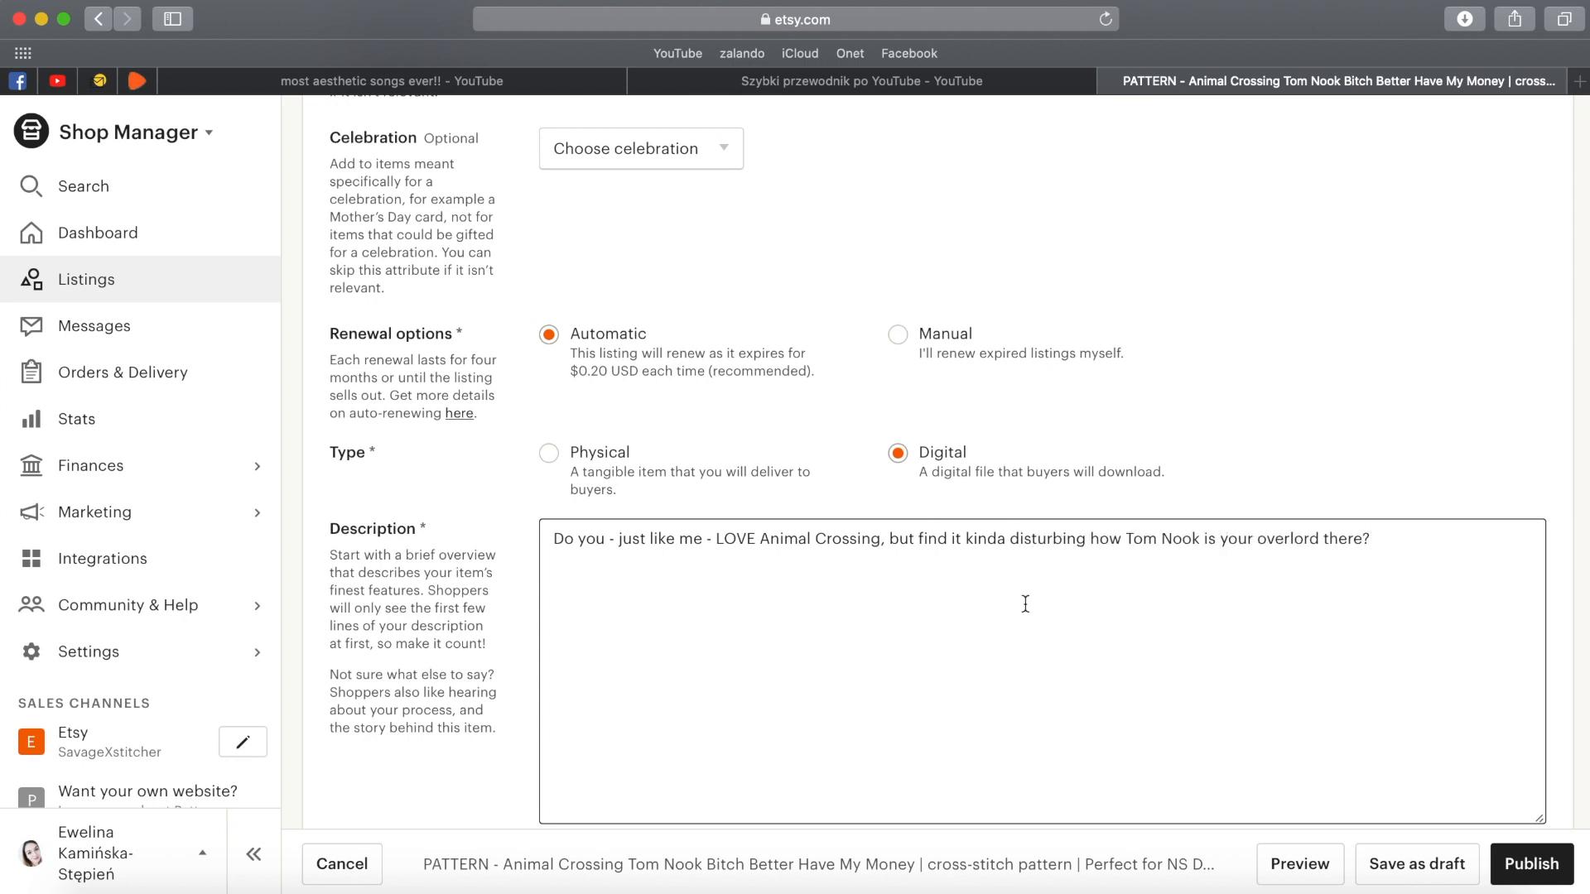
type("Stitch that pattern so you never forget what your job is - paying back Tom Nook.")
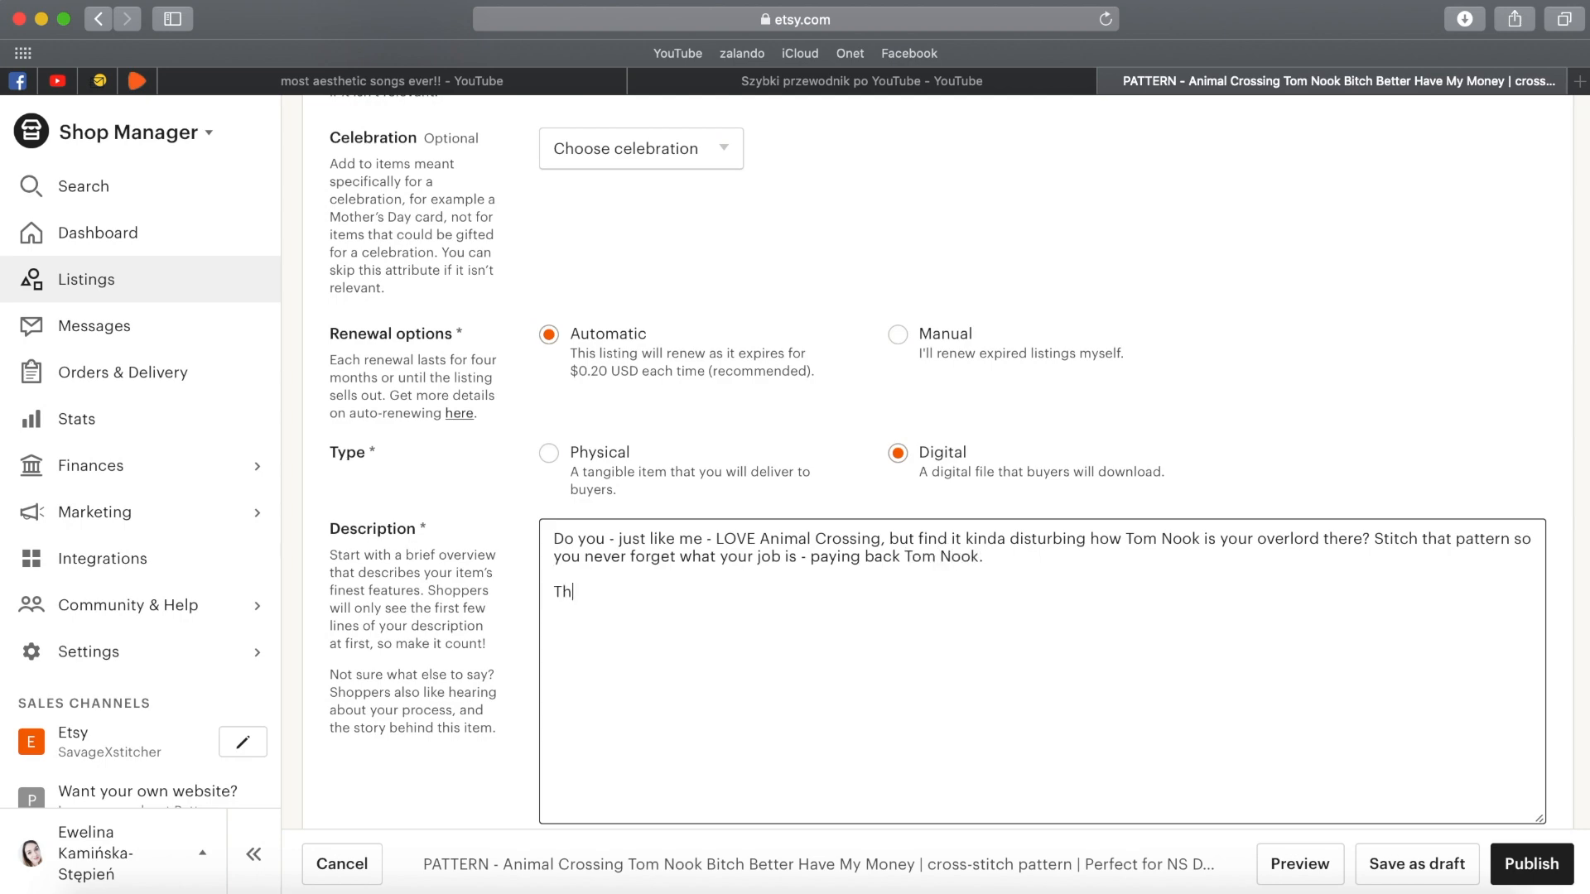
Copy "45 by 87 stitches, so on 14-count Aida its size is 8.1 x 15.7 cm" from BetterHaveMyMoneyPattern.pdf into the Etsy description's second paragraph.
left_click(1224, 878)
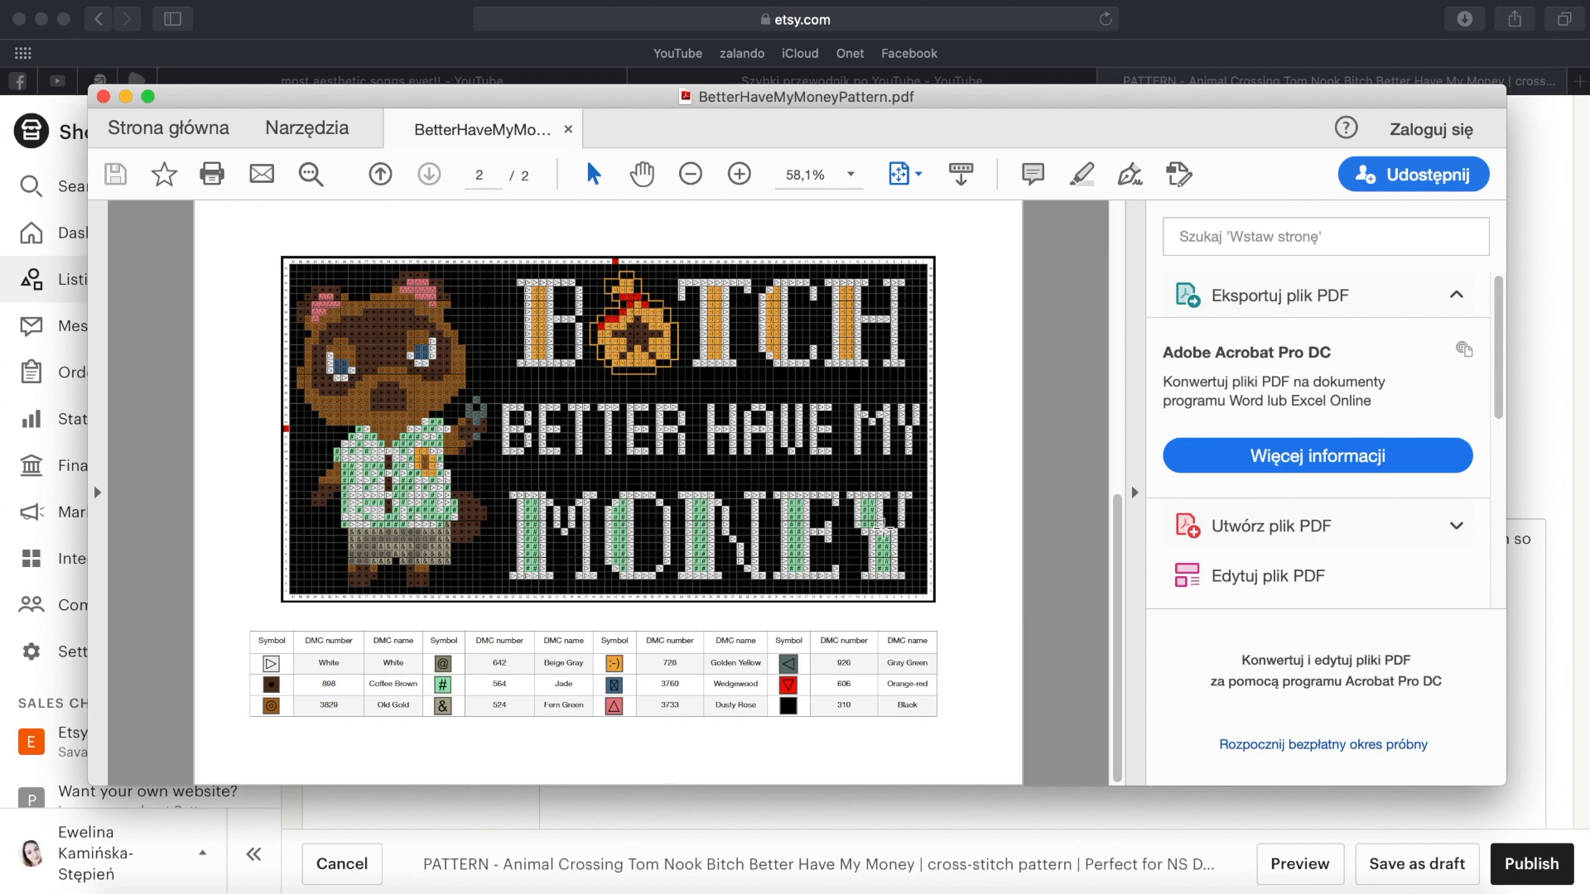
scroll(361, 362, "up", 5)
left_click_drag(361, 362, 691, 364)
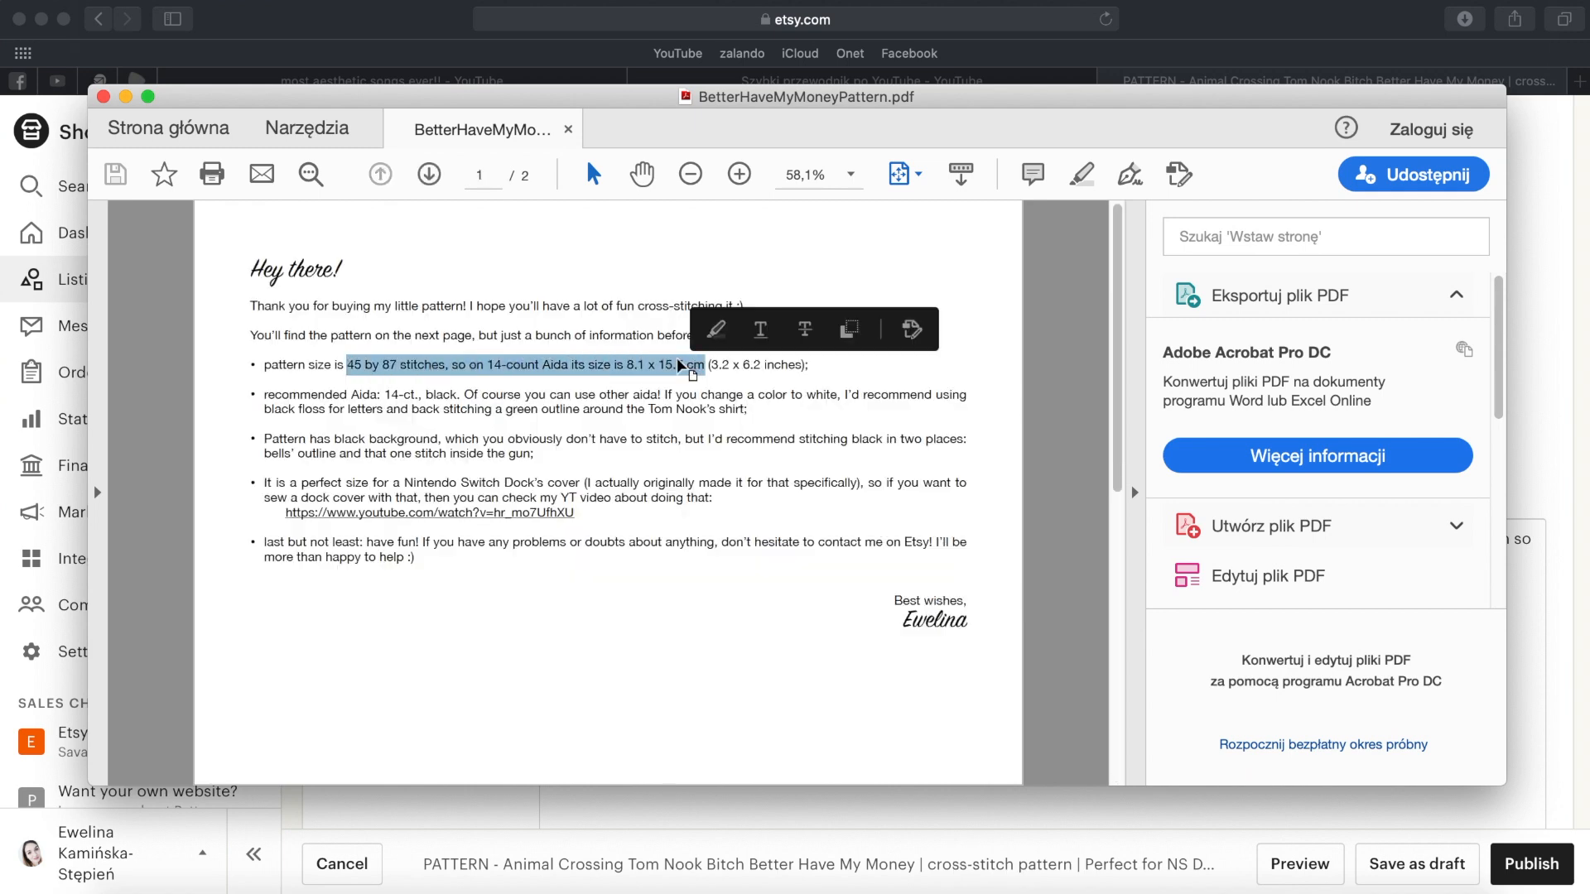
key("super+c")
left_click(125, 97)
left_click(723, 584)
key("super+v")
Reword the size sentence to begin "This pattern's size is", change "its" to "it's", and end it with "(3.2 x 6.2 inches).".
left_click(644, 594)
type("'s size")
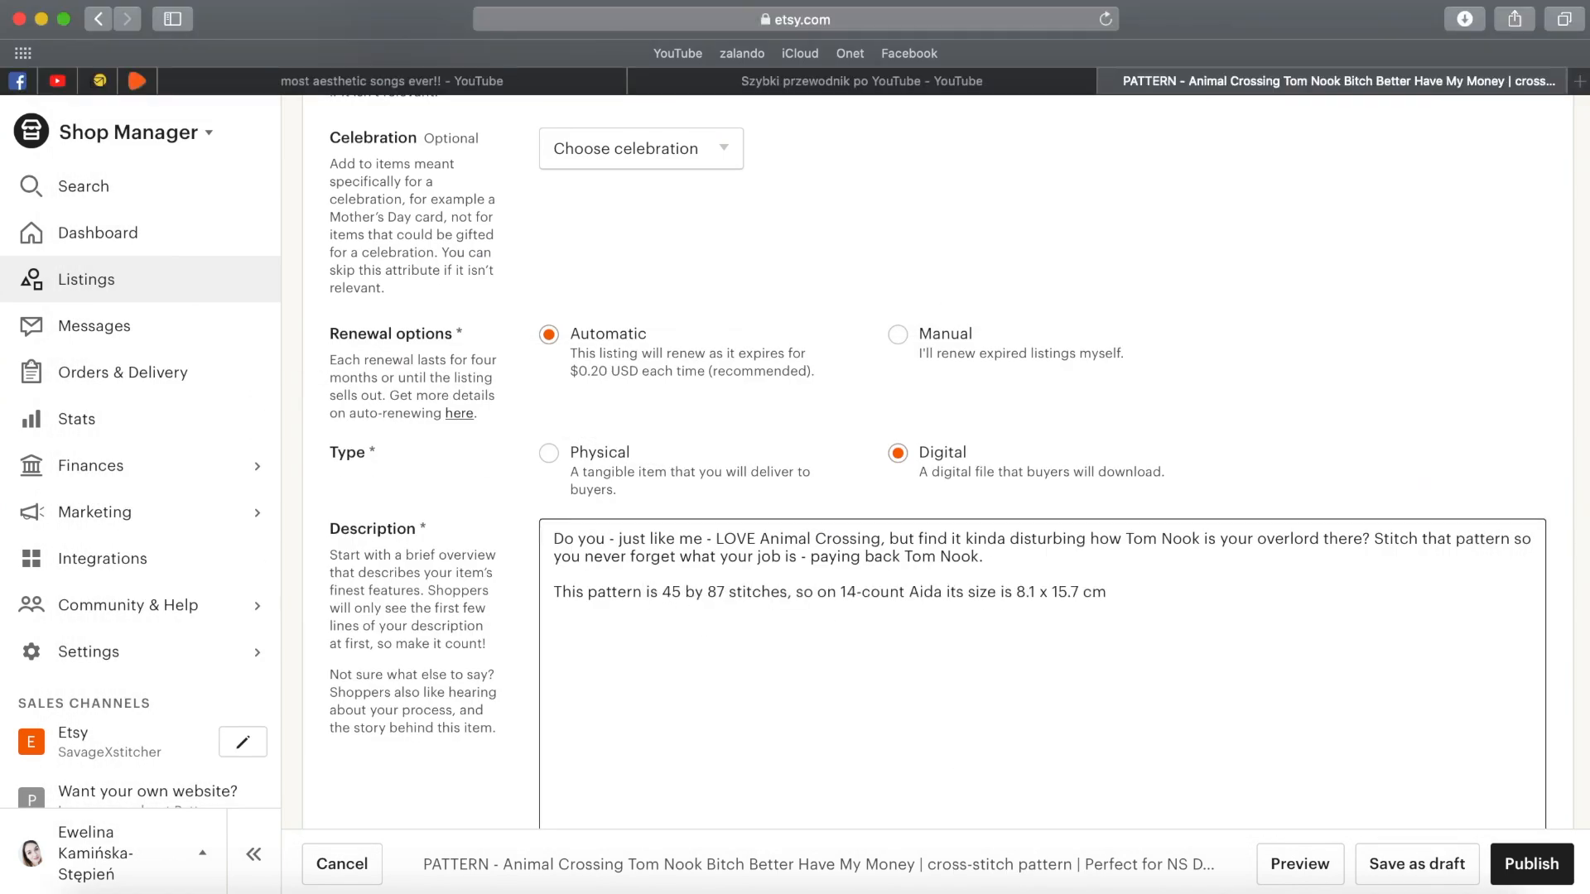
left_click(1000, 593)
type("'")
type("3.2 x 6.2 inches).")
Add the line "Perfect just to frame it, but also for Nintendo Switch Dock Cover - you'll get link to my YouTube video with me making it.".
key("Return")
type("Perfect just to frame it, but also for Nintendo Switch Dock Cover - you'll get link to my YouTube")
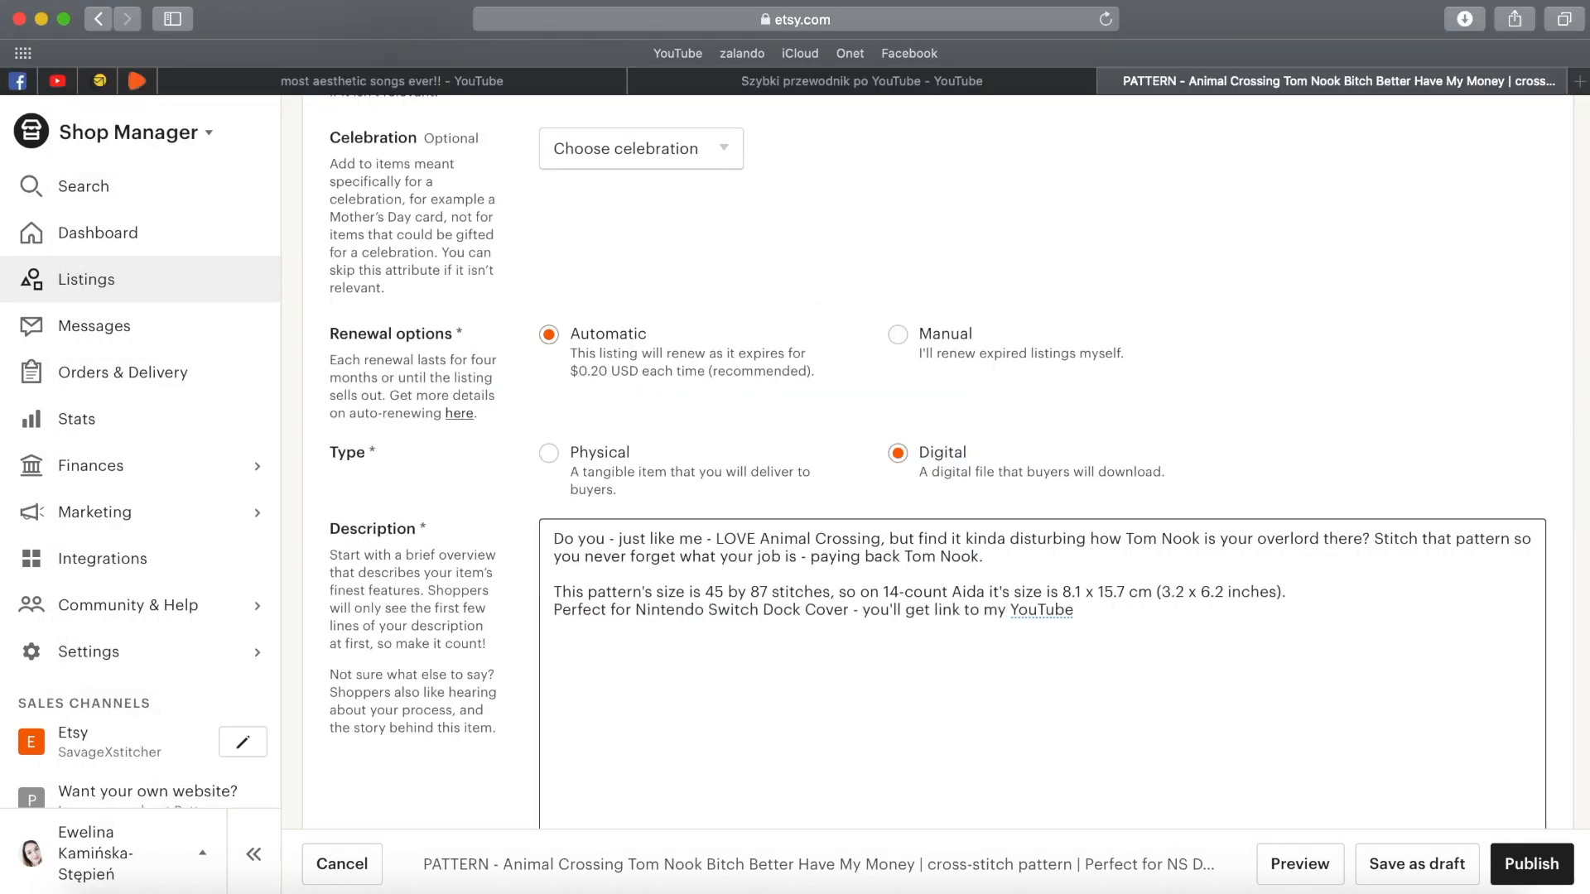
type(" video with me making it.")
left_click(610, 611)
type("just to frame it, but also")
Add paragraphs on the pattern's colors, symbols and DMC color listing, and "This is a listing for digital pattern only - no physical items will be sent.".
left_click(1445, 610)
key("Return")
key("Return")
type("You get the pattern with both colors and symbols and listing with DMC colors numbers")
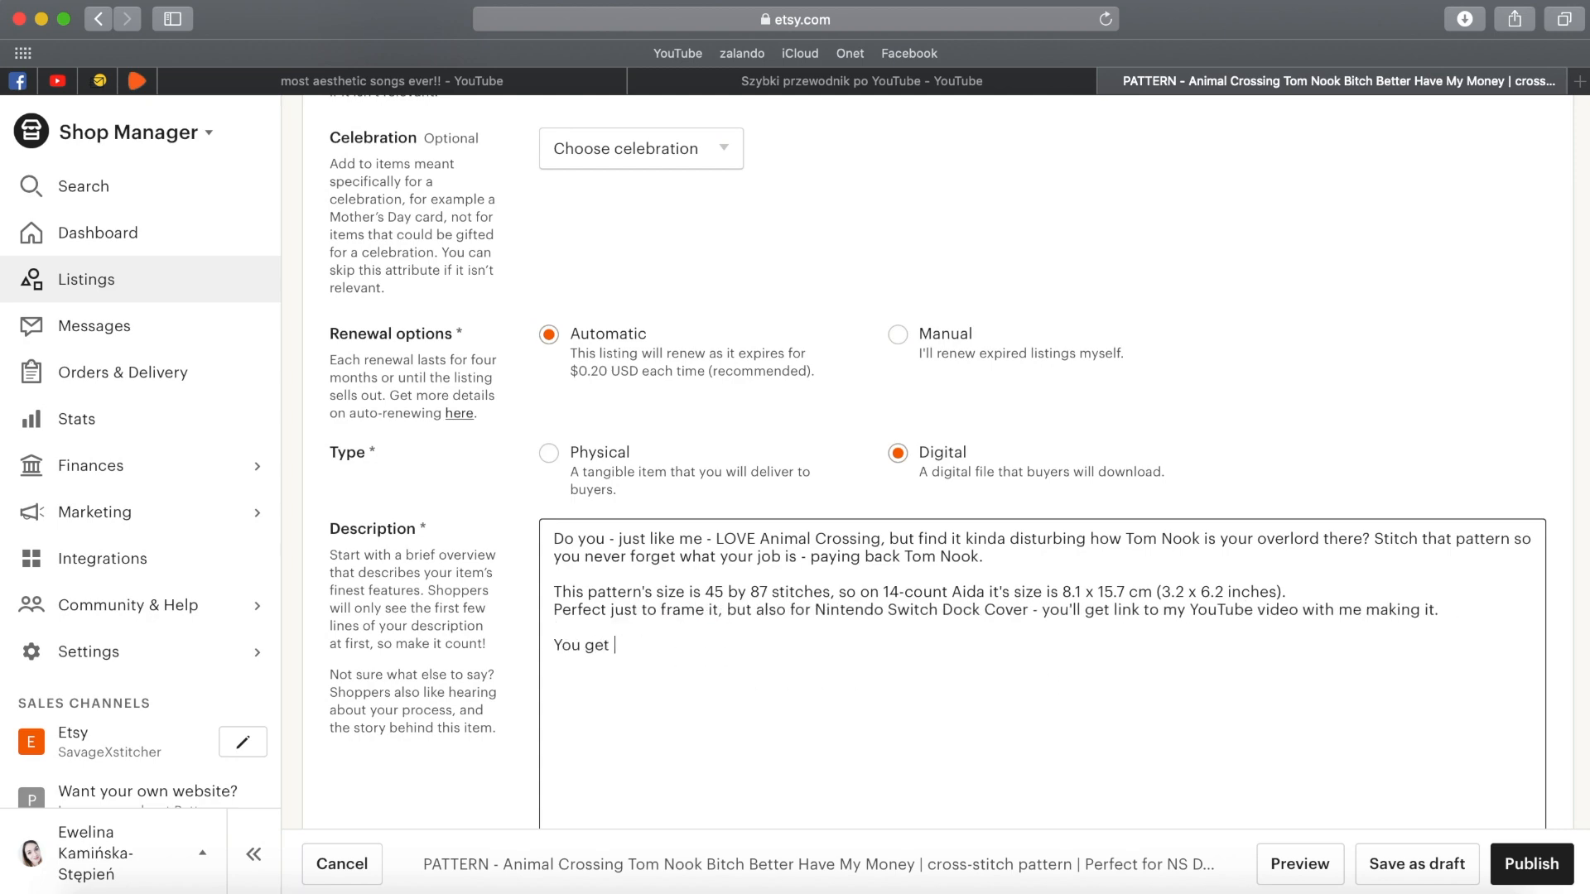
type("pat")
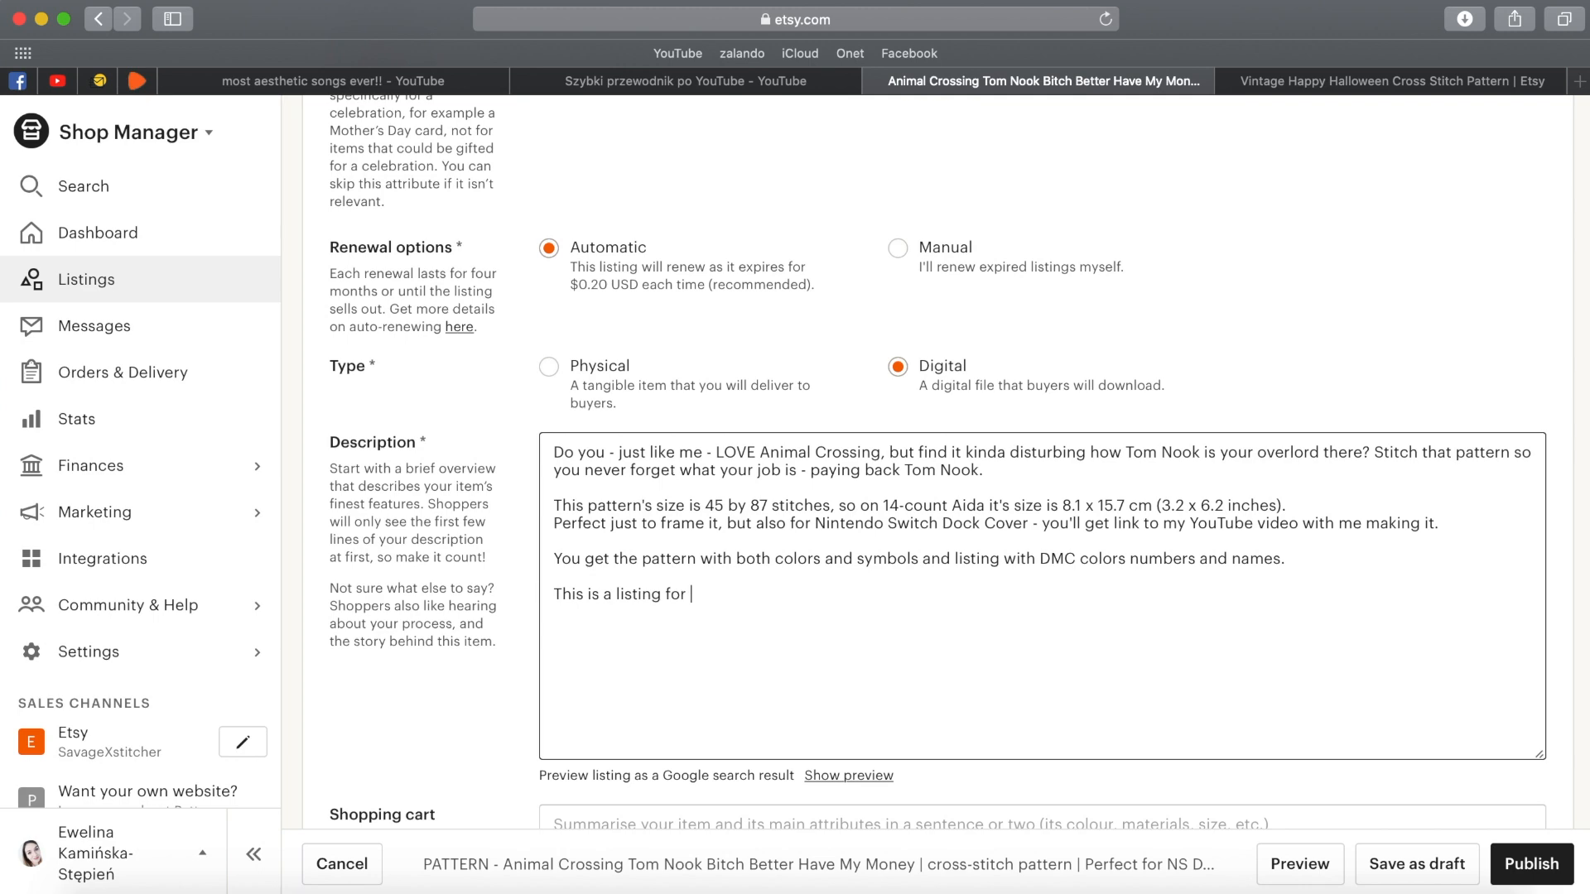
type("tern only - no physical items will be sent.")
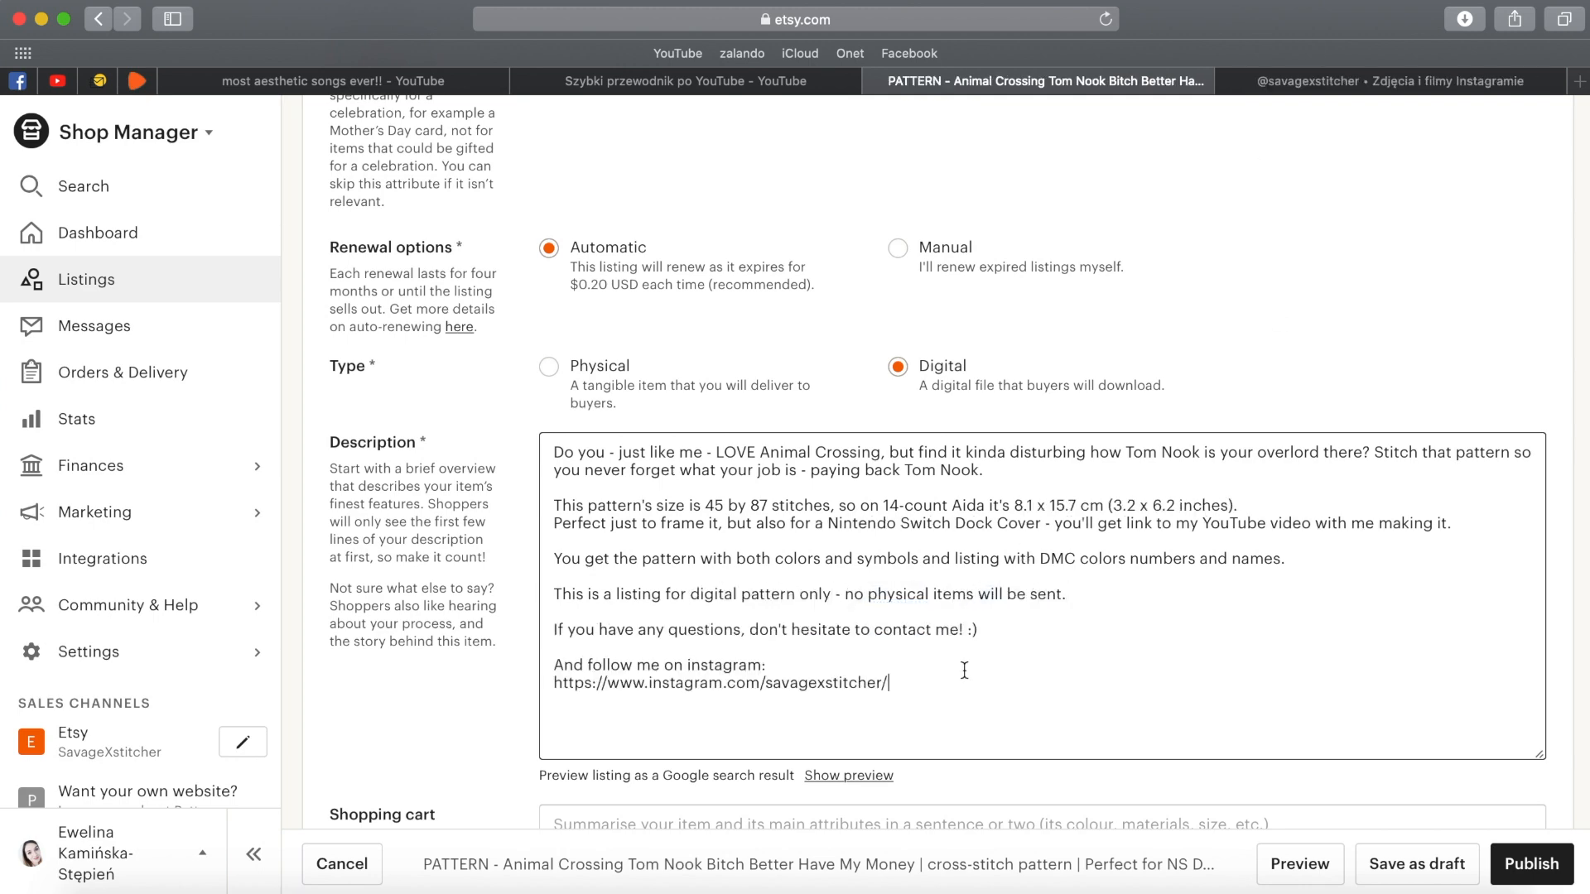
Begin the shopping cart summary with "Cross-stitch pattern |" ahead of the Tom Nook wording.
scroll(1127, 675, "down", 3)
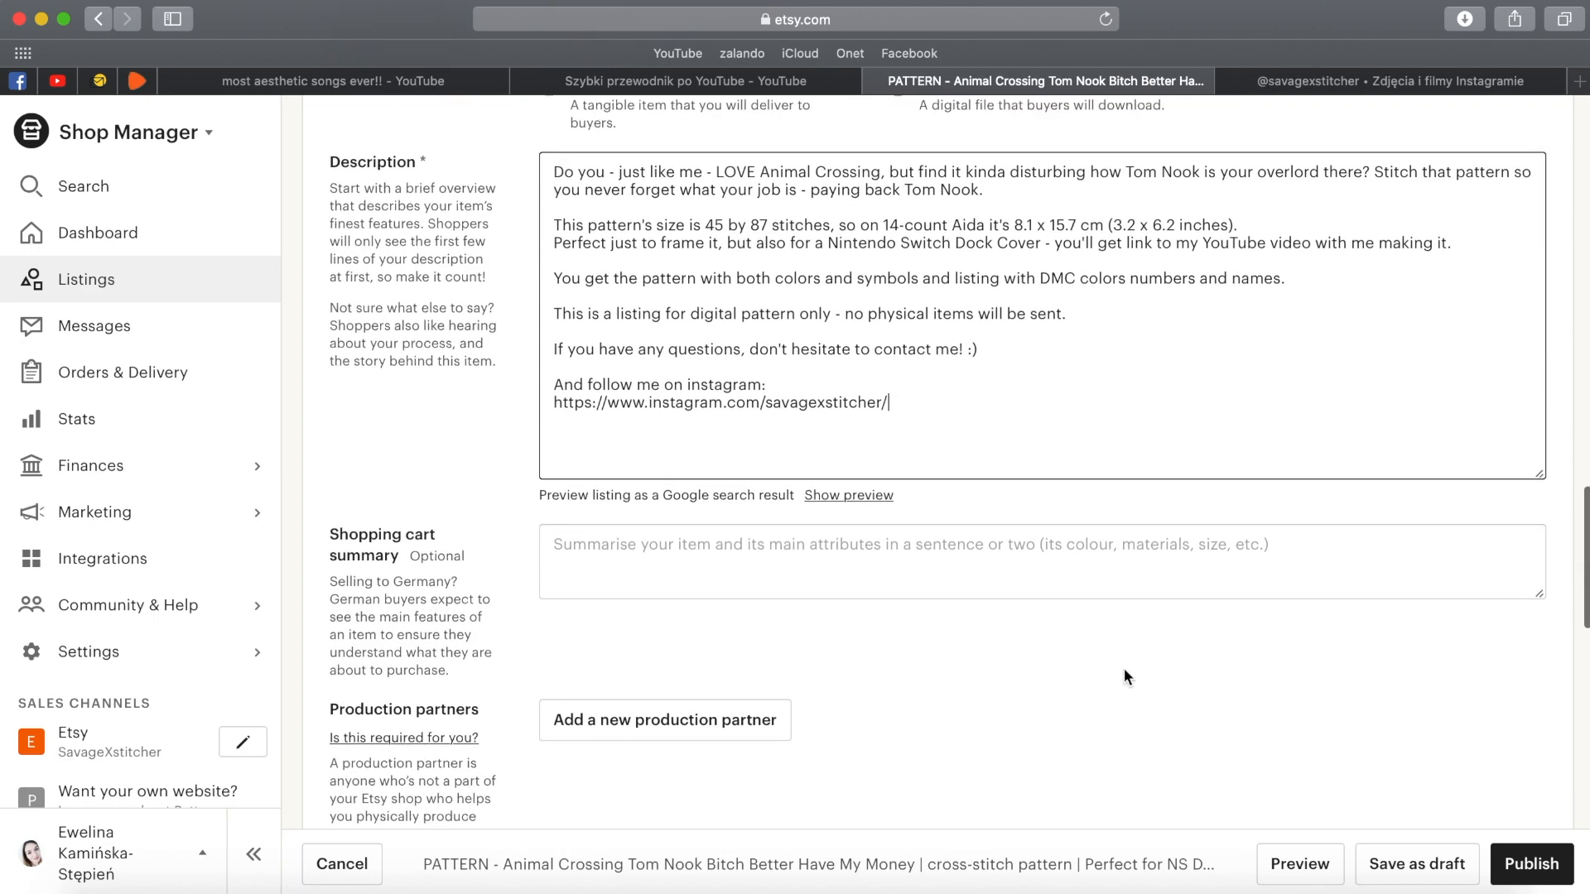
left_click(979, 558)
type("Tom N")
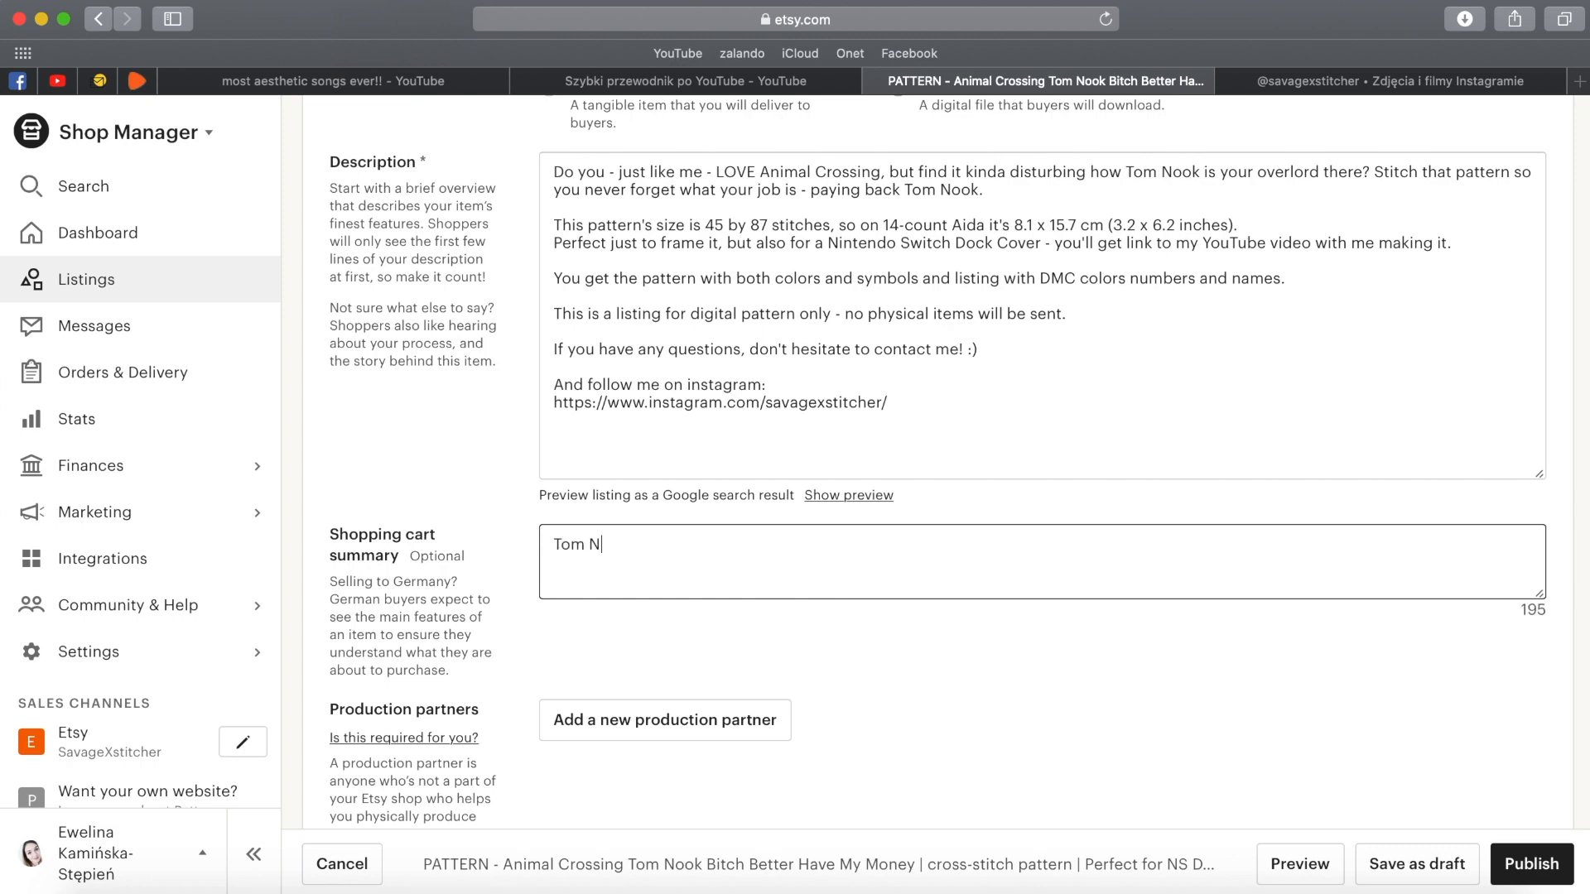
left_click(554, 544)
type("Cross-stitch pattern |")
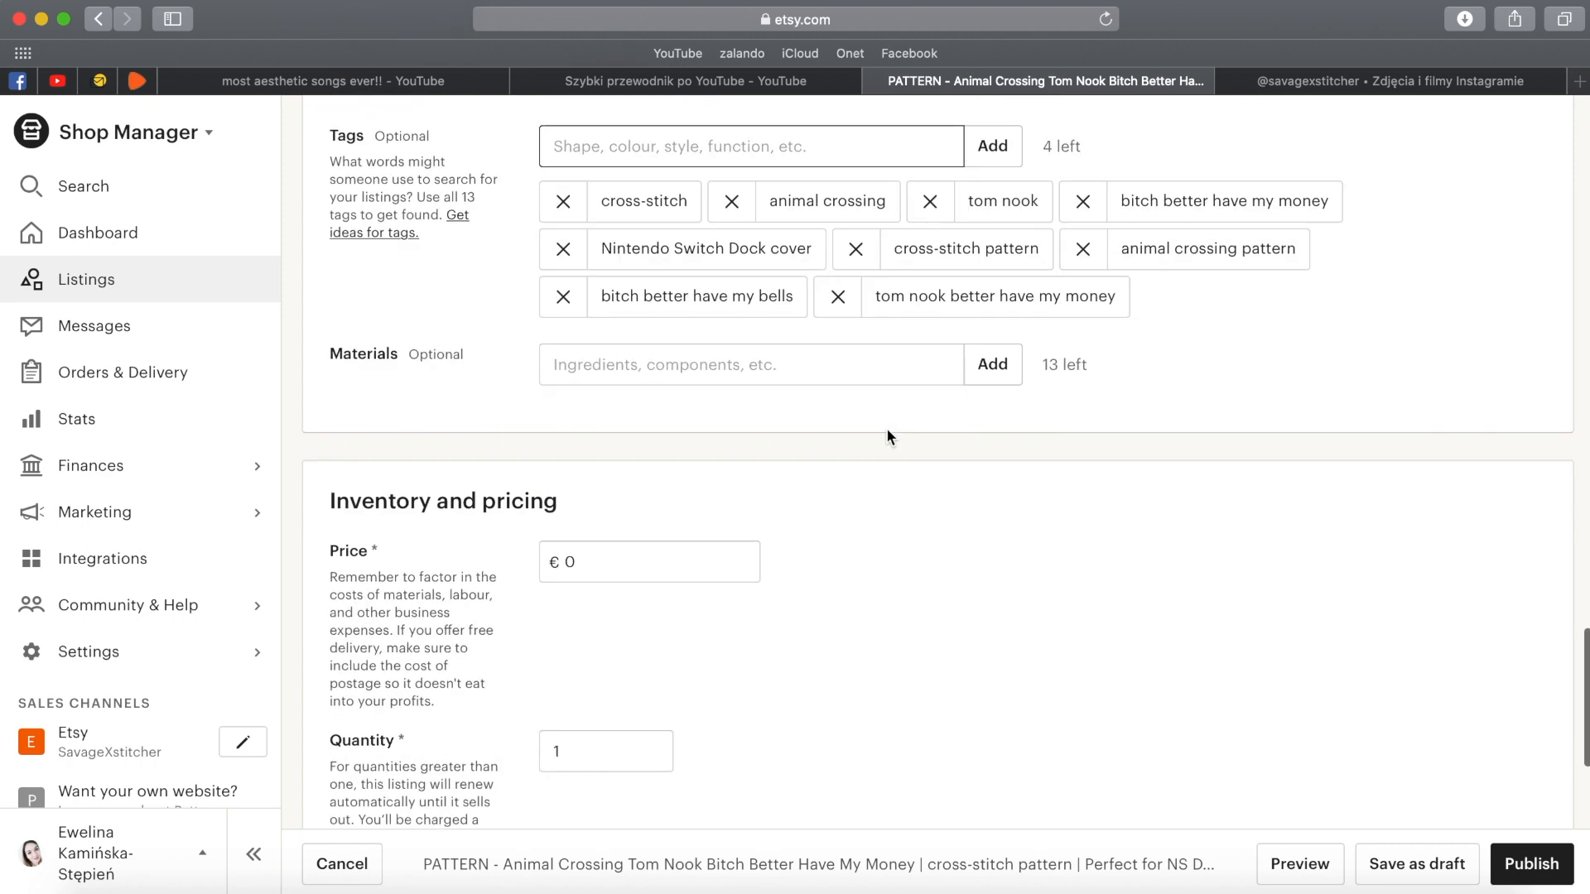
Set the listing's price to €4 and its quantity to 10, and review the details entered above.
scroll(889, 436, "down", 1)
left_click(720, 518)
type("4")
left_click(765, 617)
scroll(765, 617, "down", 3)
scroll(765, 617, "down", 2)
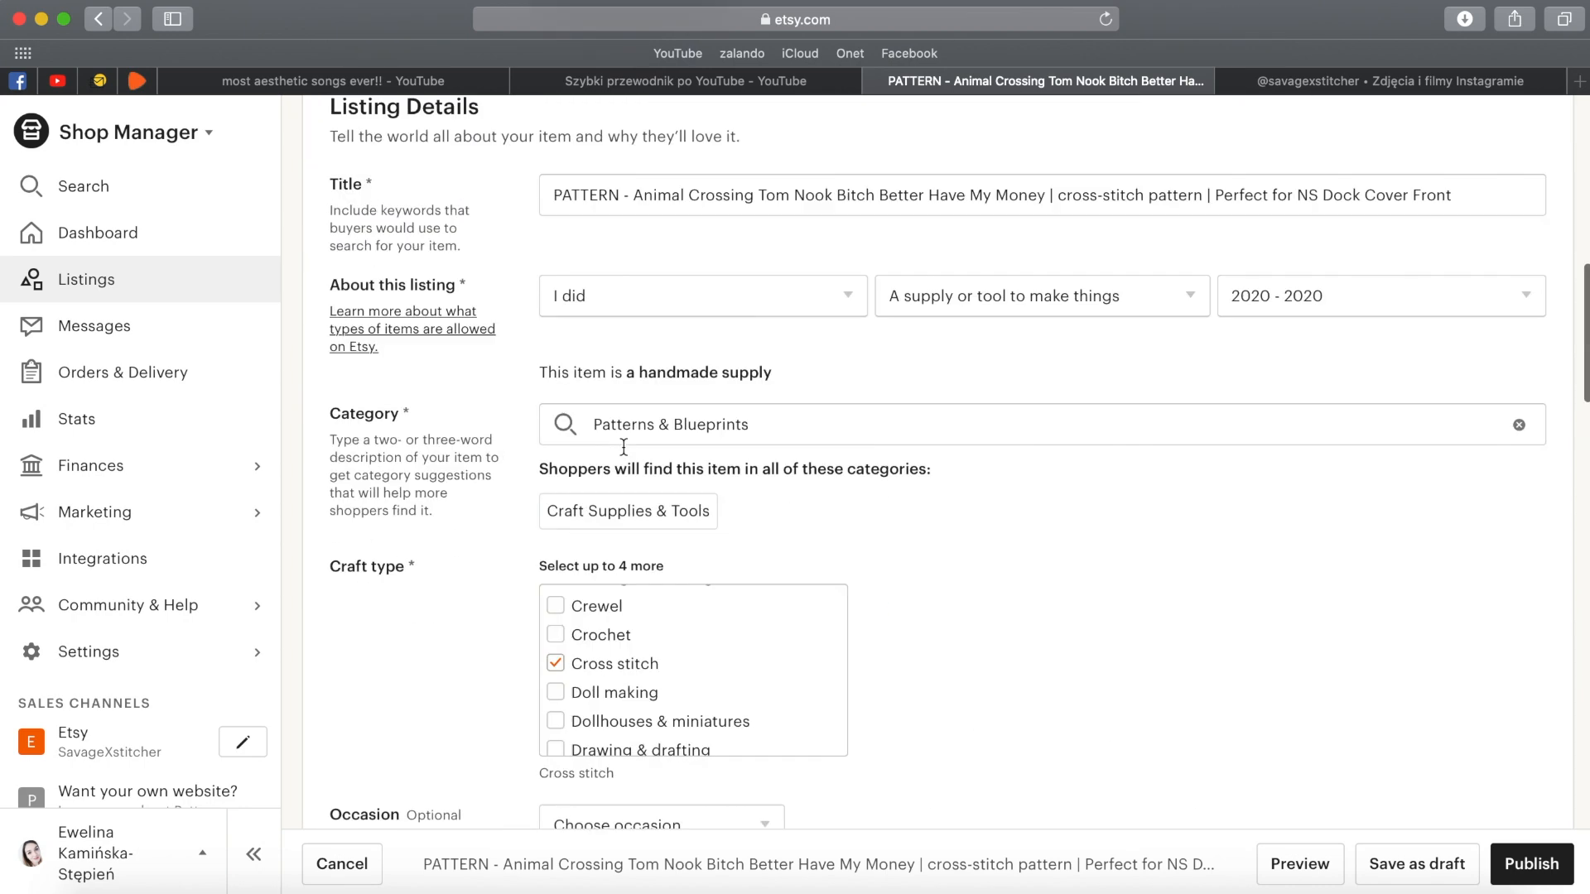
scroll(623, 447, "up", 9)
scroll(624, 447, "down", 8)
scroll(623, 447, "up", 11)
scroll(623, 447, "down", 15)
type("0")
Upload the pattern PDF as the listing's digital file.
scroll(843, 578, "down", 6)
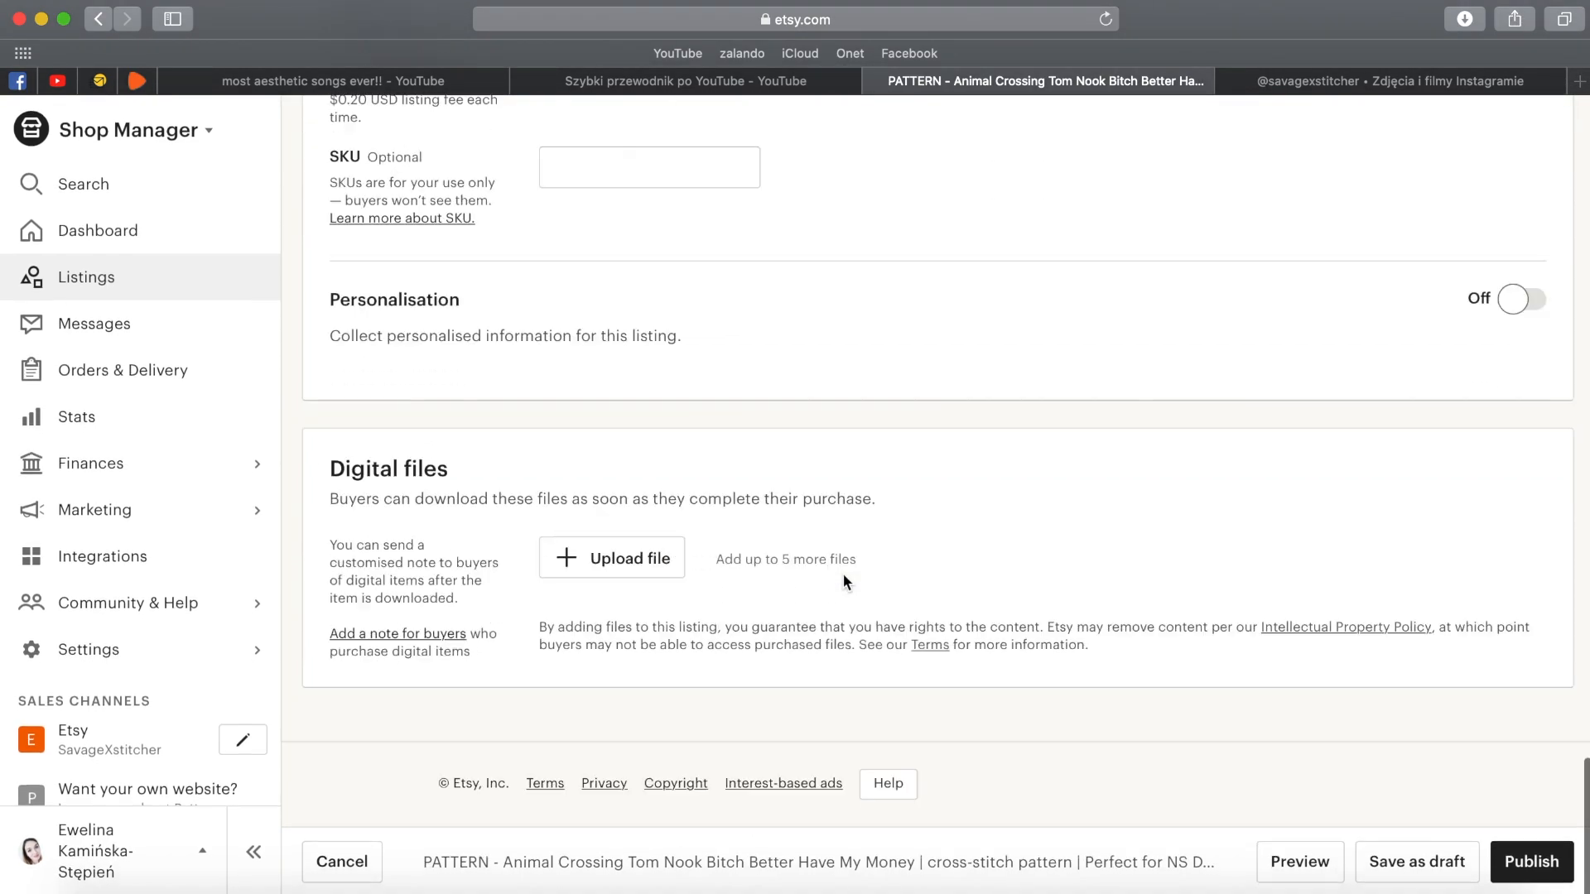
left_click(660, 557)
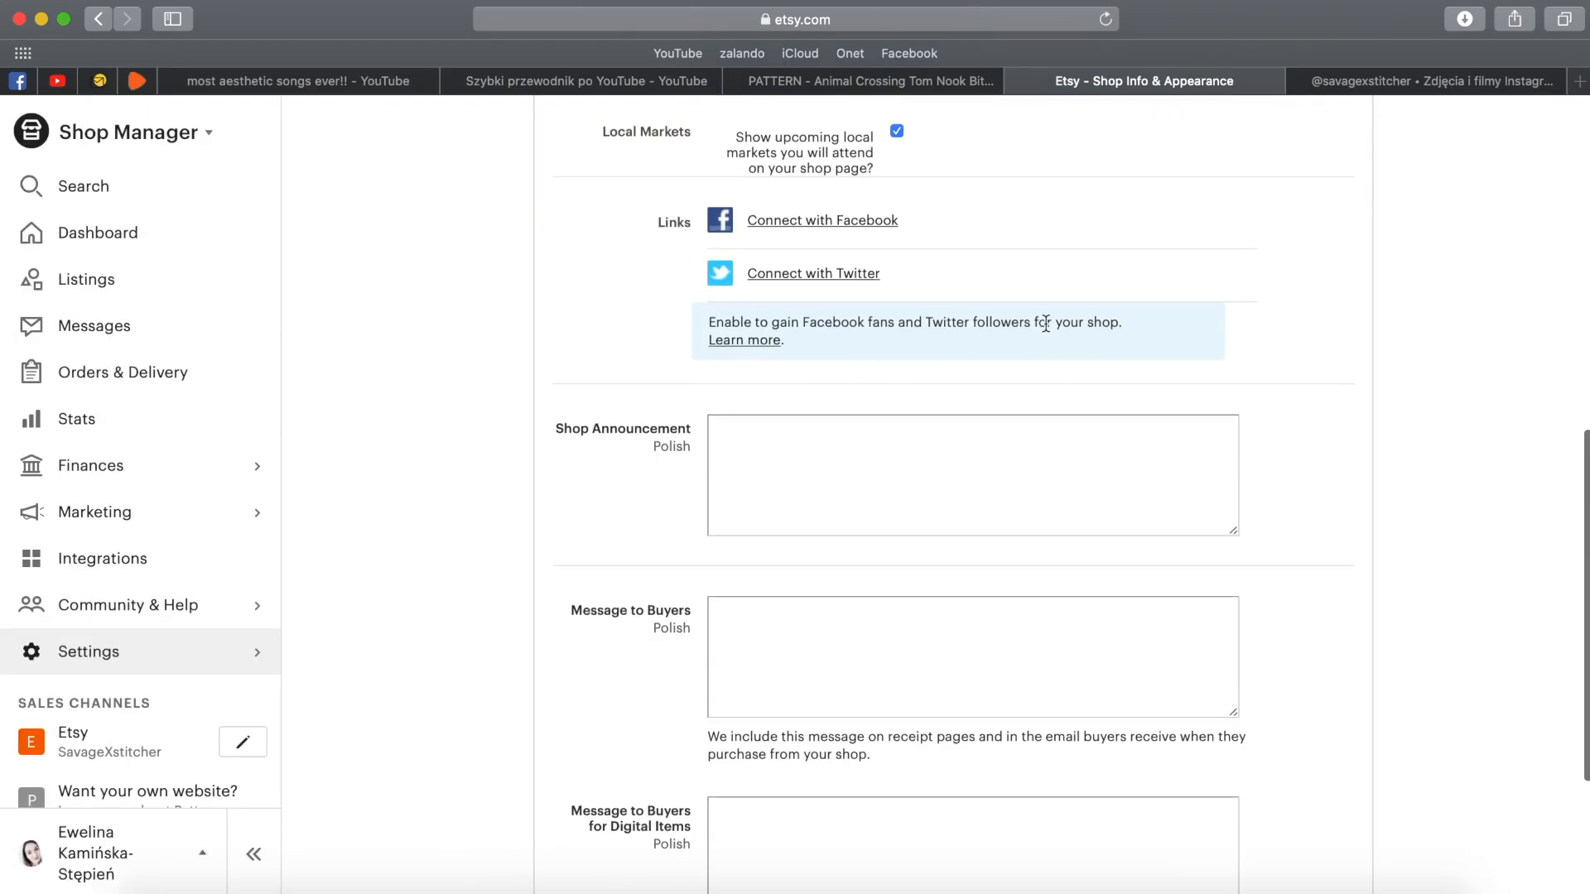
Write a digital-items message thanking buyers for their order and inviting questions, signed "Best wishes" with the seller's first name, and save the shop info changes.
scroll(1045, 324, "down", 4)
left_click(1025, 354)
left_click(757, 600)
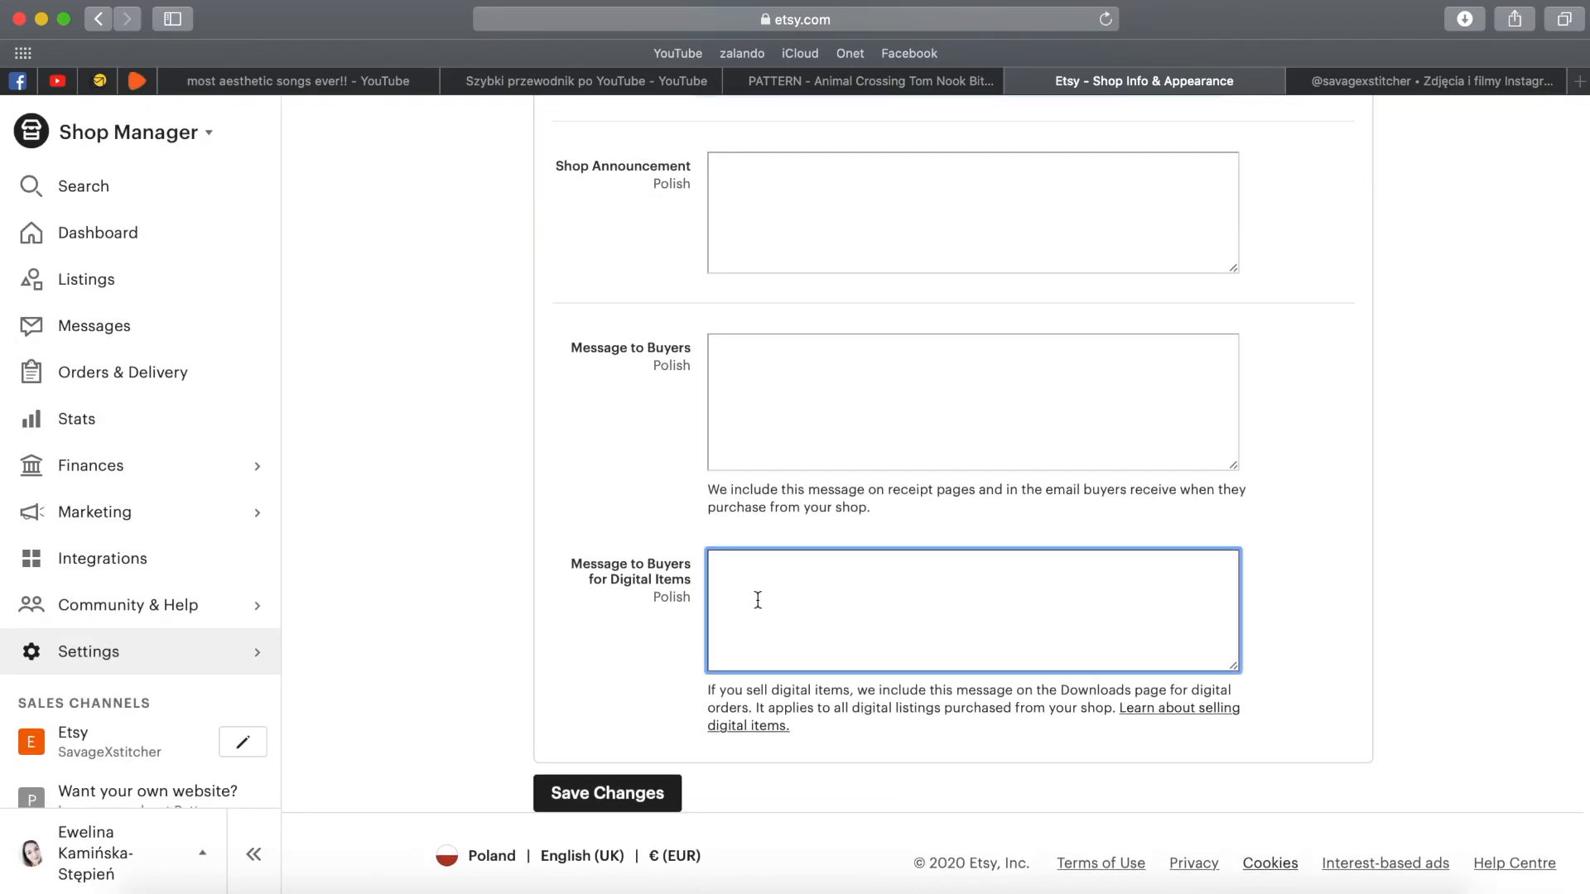
type("Hey there! Thank you so m")
type("uch for your order! I hope you'll have fun! If you have any questions, don't hesitate to contact me :)  Best wishes, Ewelina ♥")
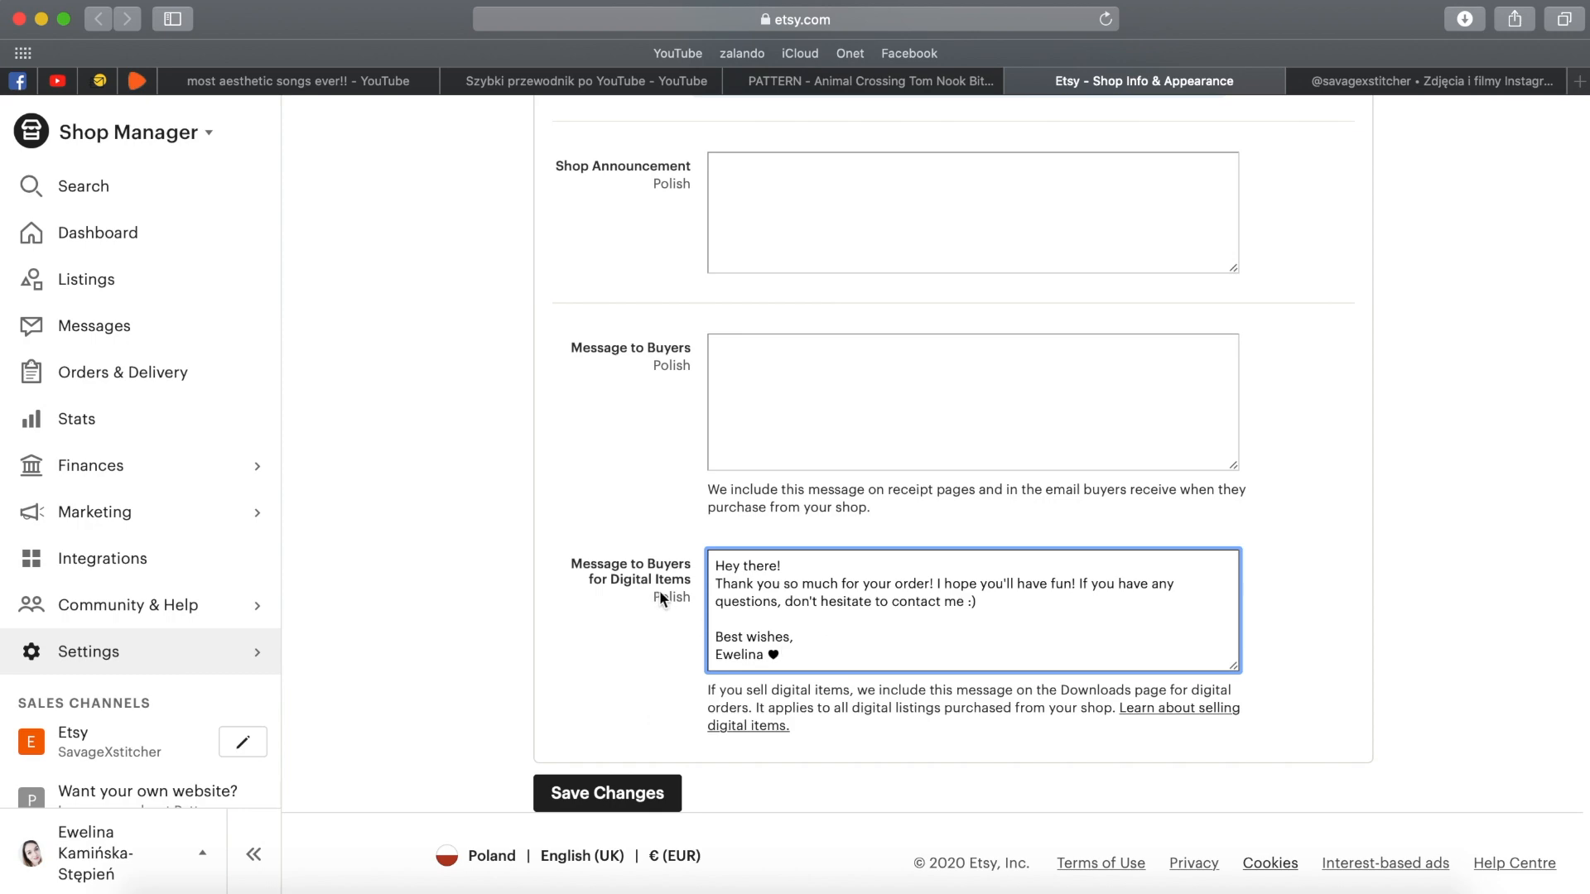
left_click(607, 794)
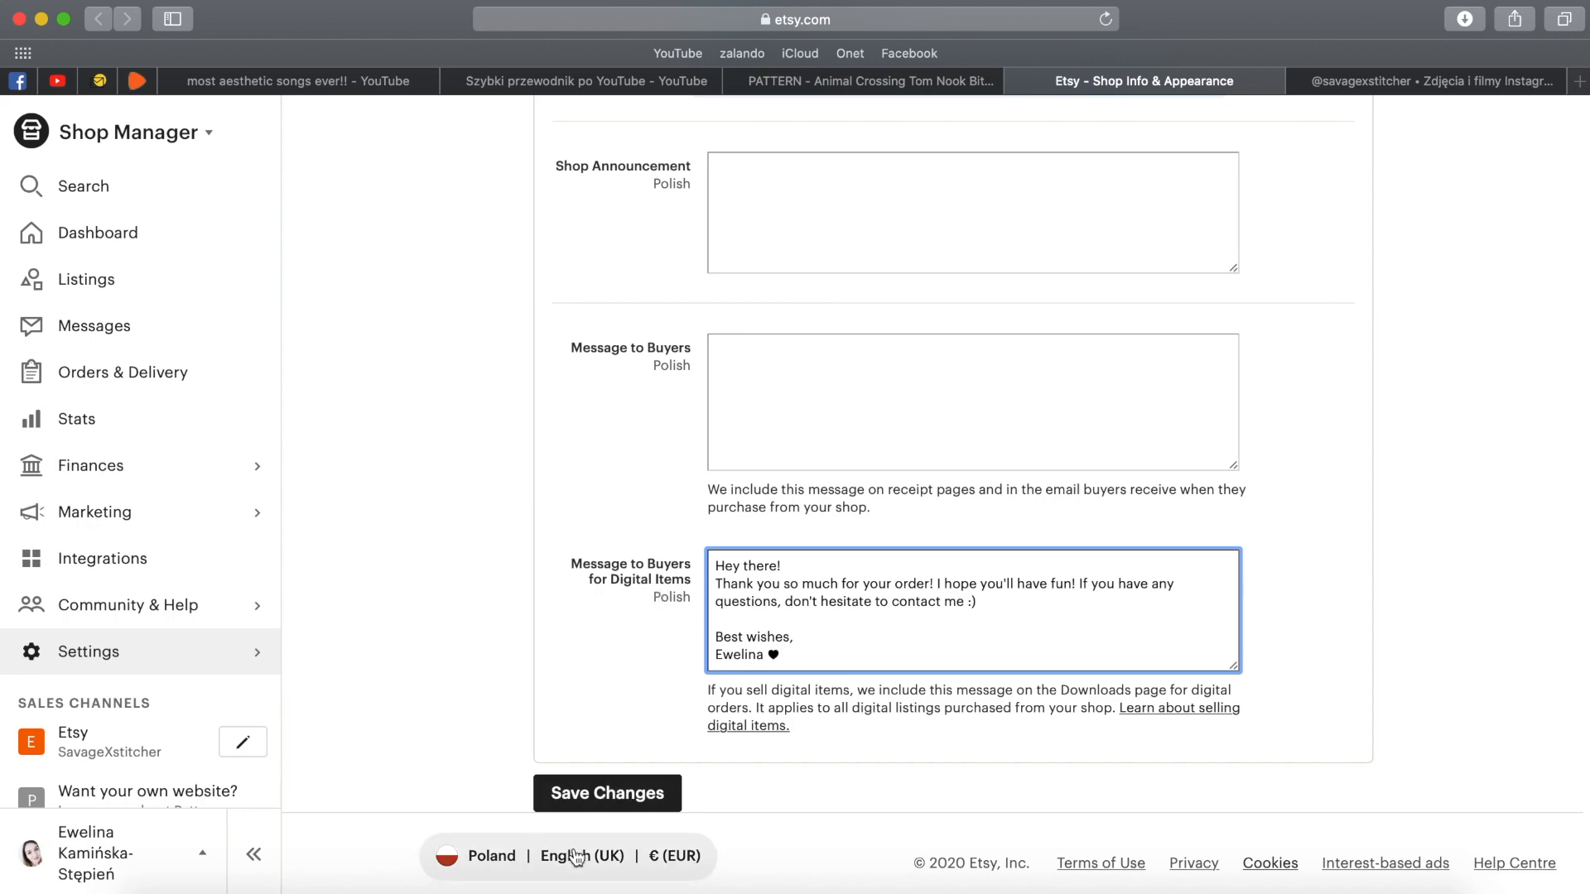
Return to the pattern listing and publish it with automatic renewal, accepting the US$0.20 fee.
left_click(957, 89)
left_click(1531, 863)
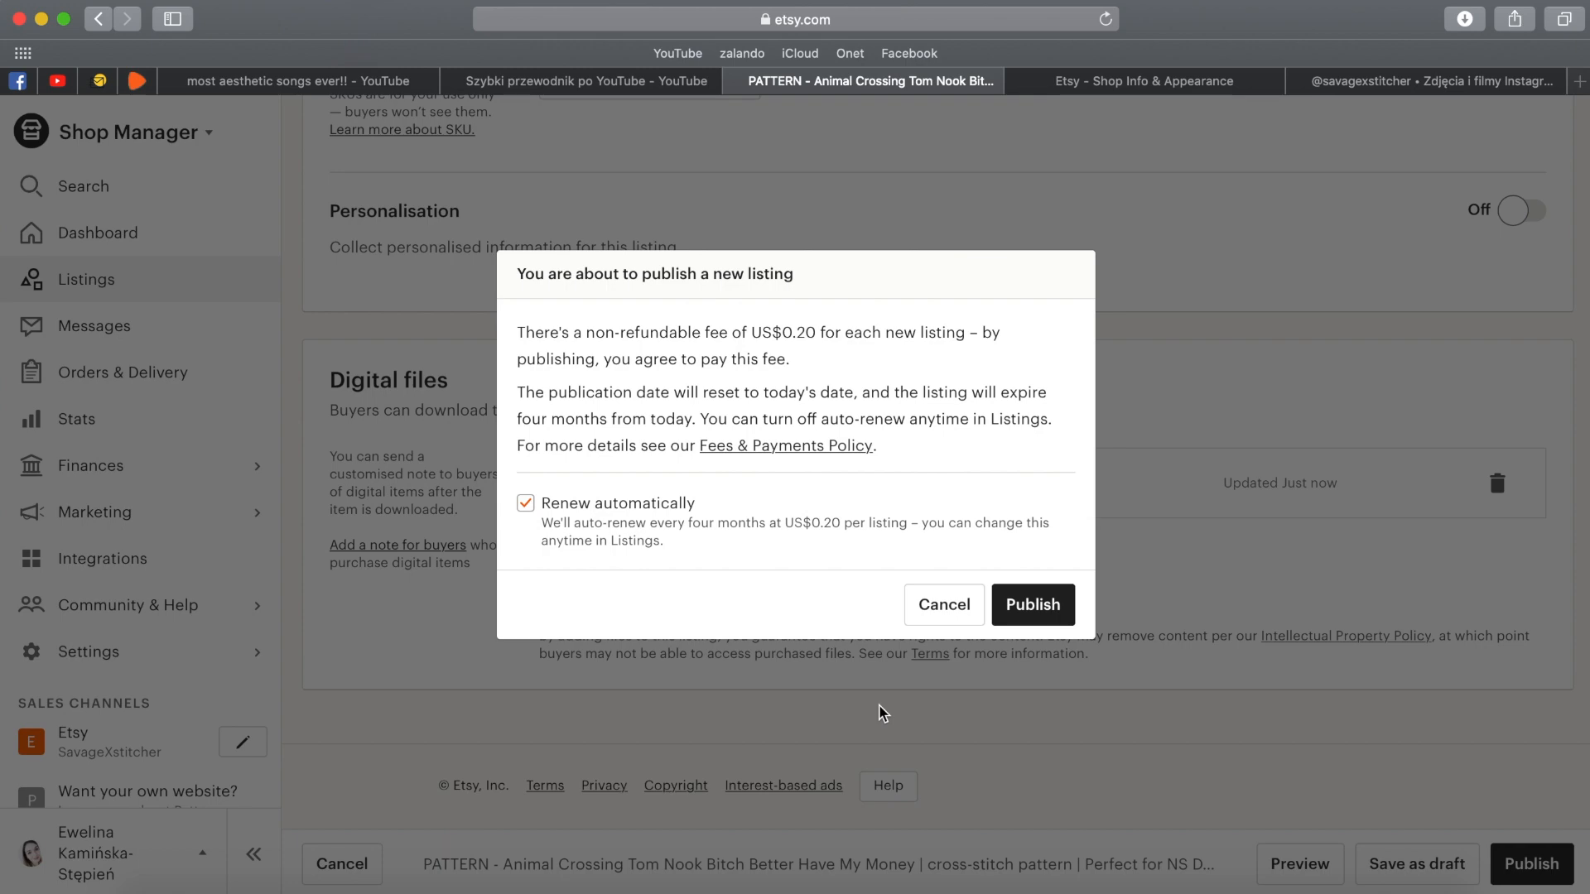
left_click(1036, 604)
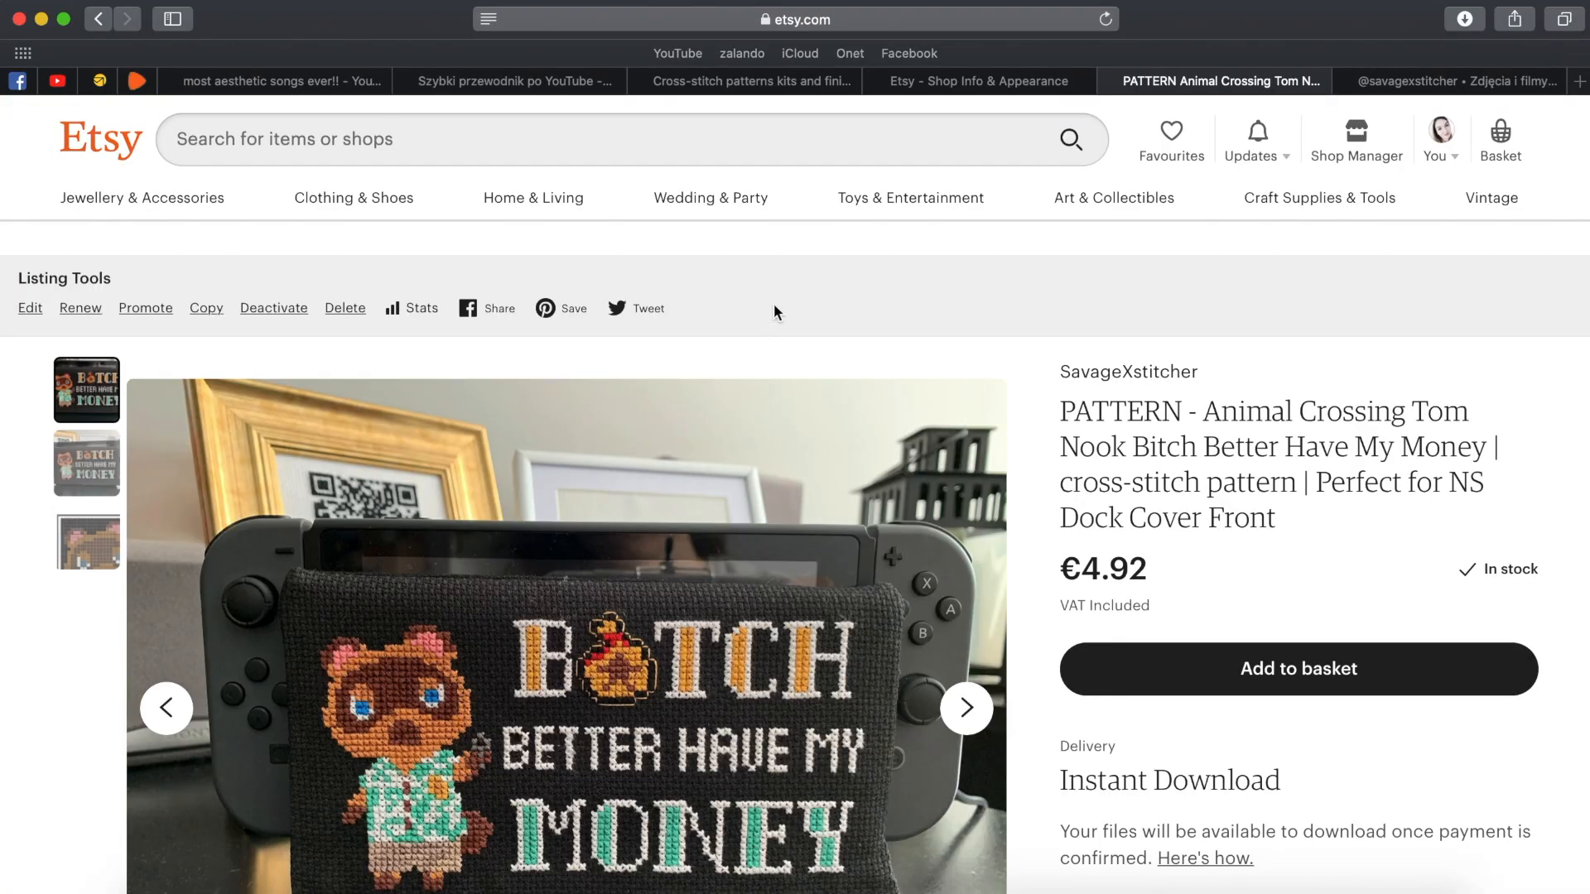
Check how the published pattern appears on its item page and in the shop's item list.
left_click(982, 22)
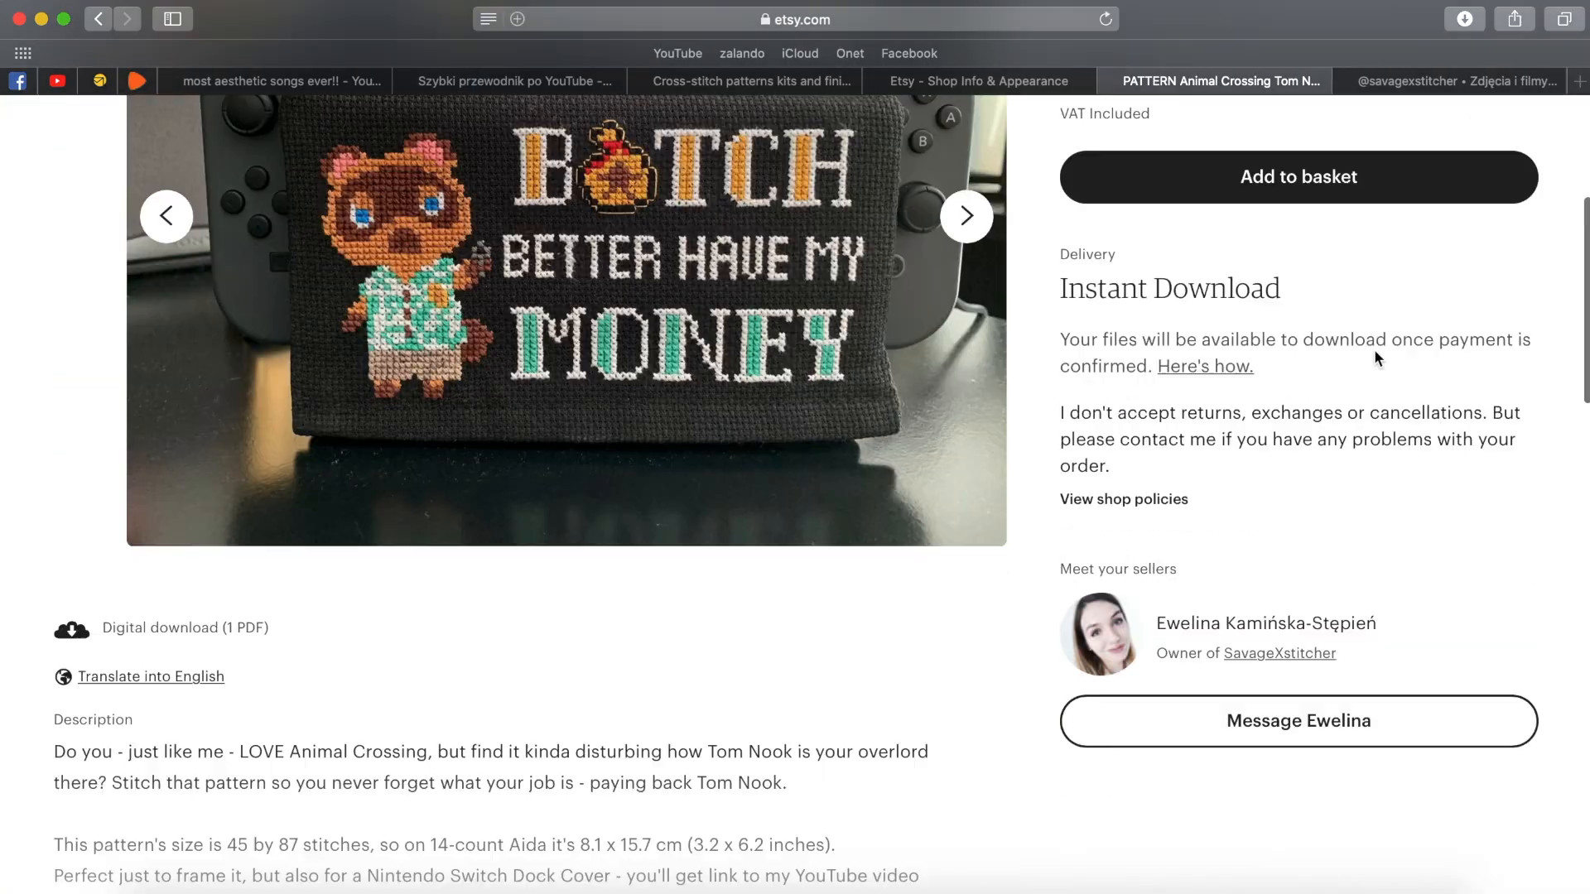
scroll(1374, 351, "up", 6)
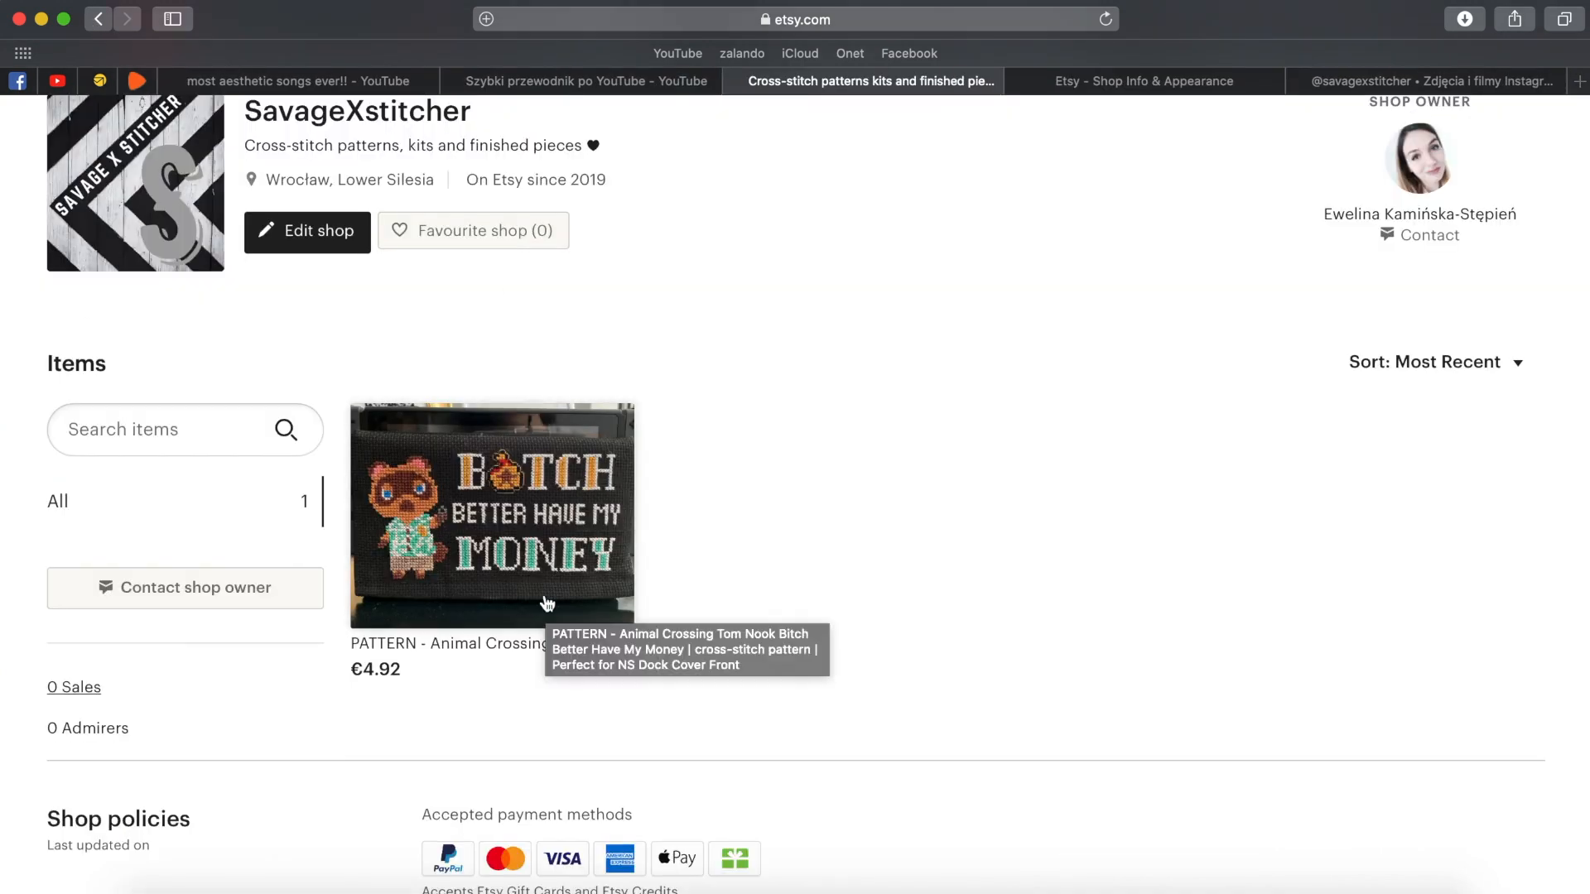
left_click(99, 23)
scroll(443, 594, "down", 1)
Open the published Tom Nook pattern listing for editing from the shop's listings.
left_click(86, 279)
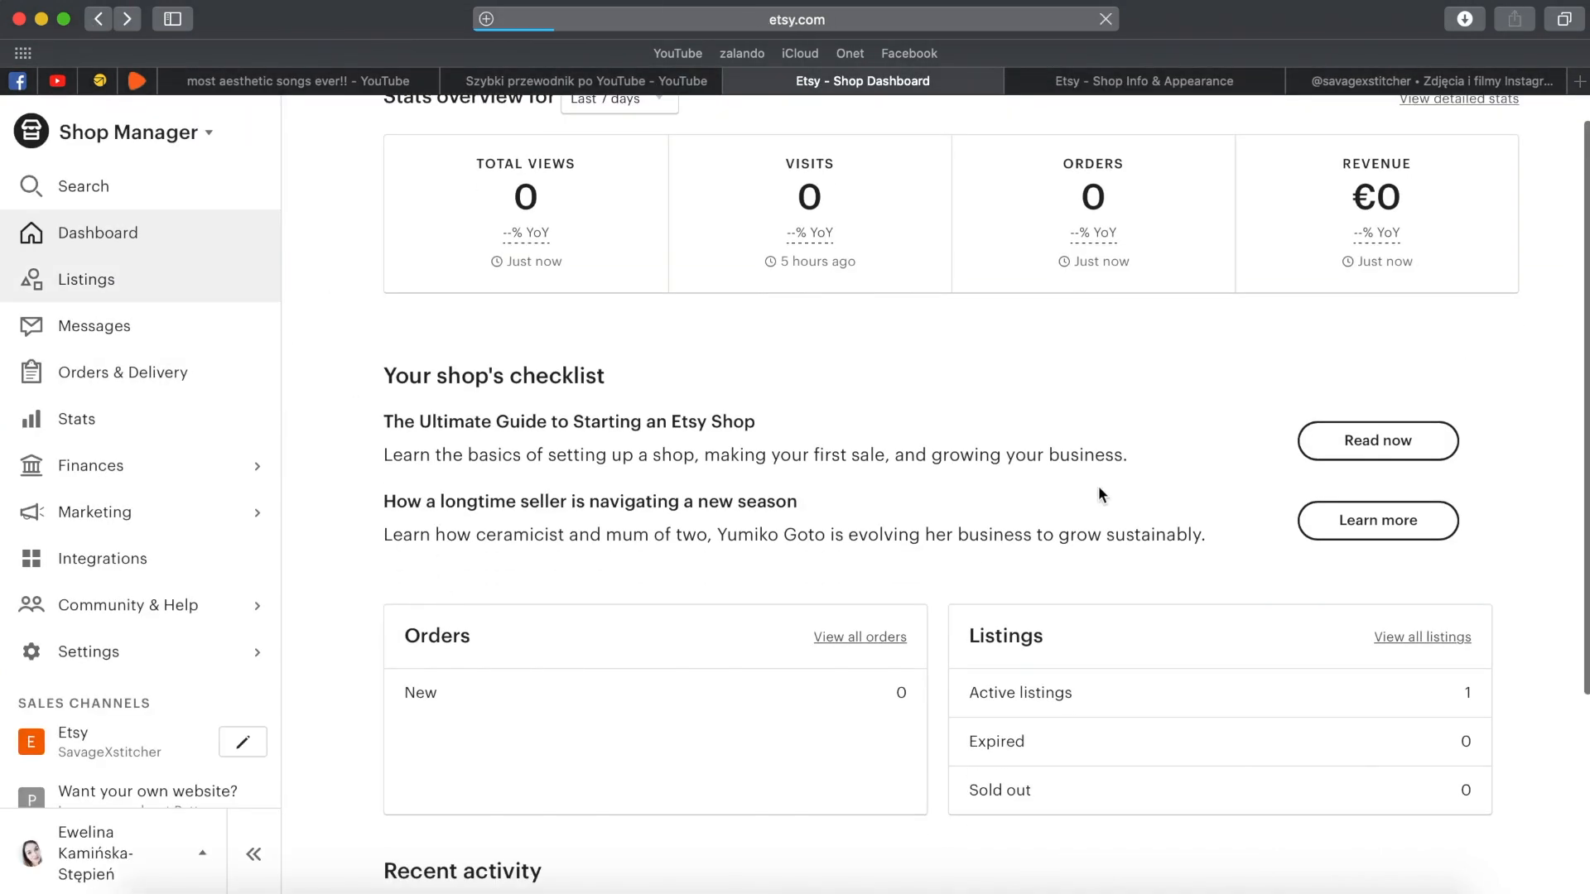
left_click(455, 690)
left_click(327, 585)
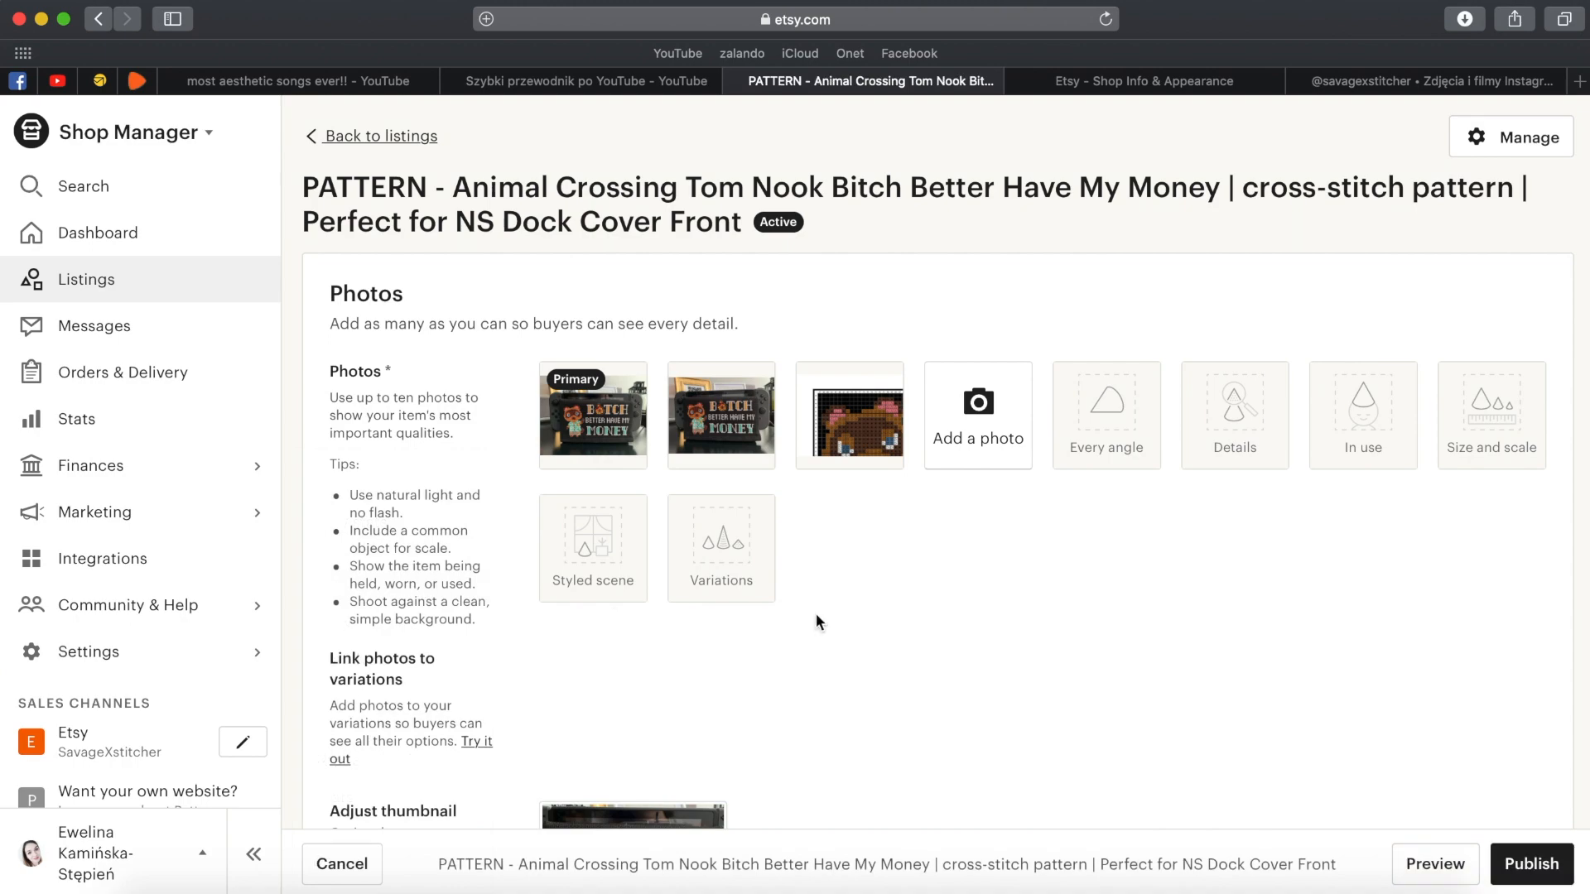
Set the listing's price to €3.50 and publish the change.
scroll(886, 629, "down", 15)
scroll(886, 629, "up", 5)
scroll(886, 635, "down", 3)
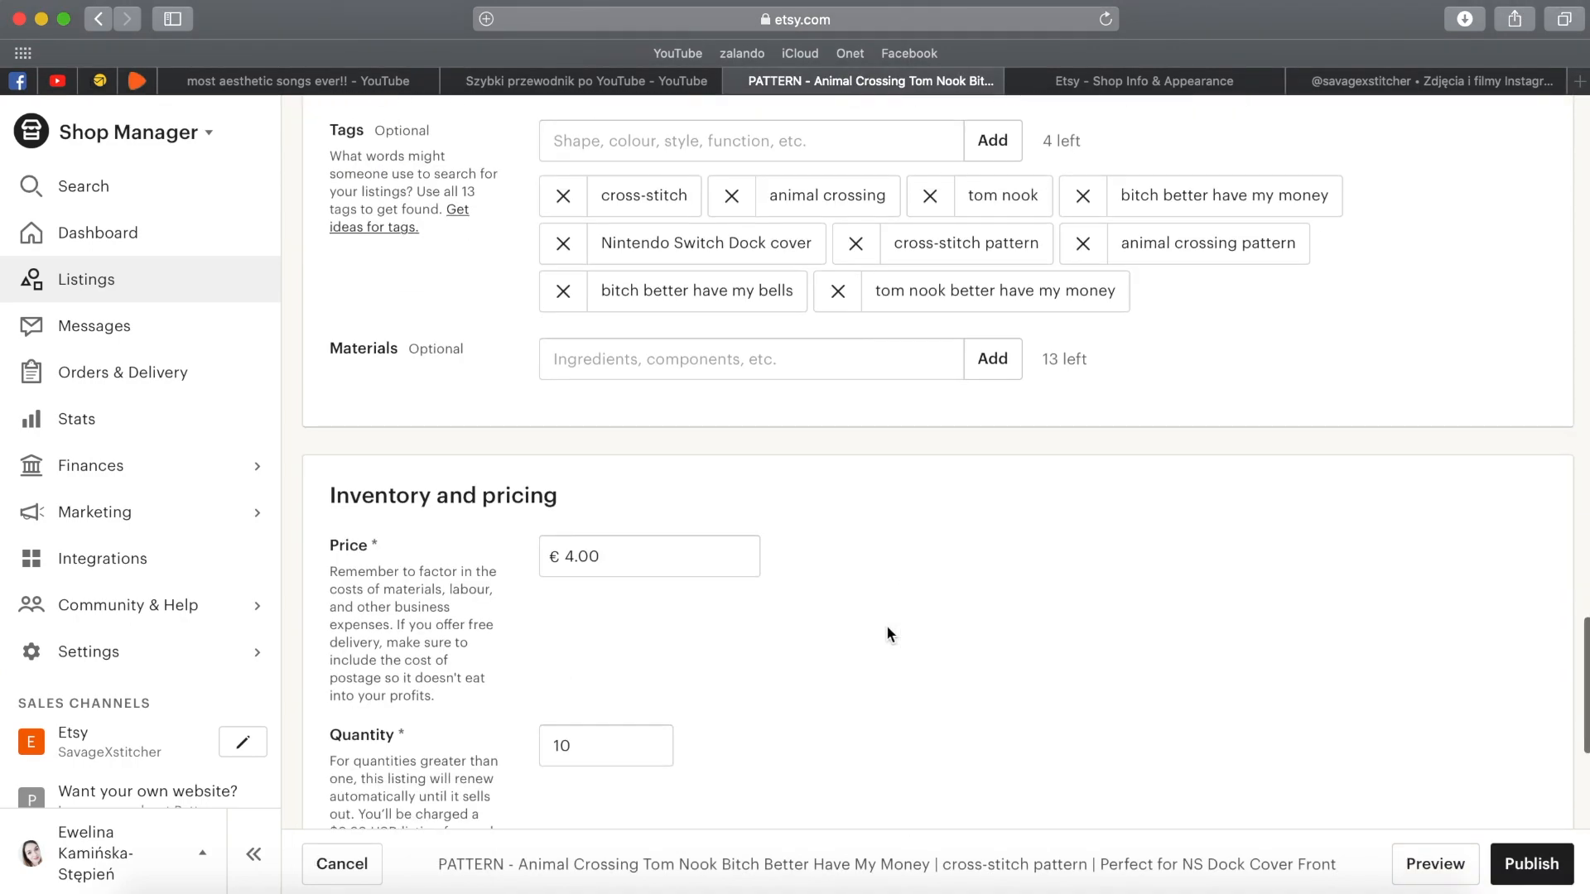
scroll(694, 497, "down", 1)
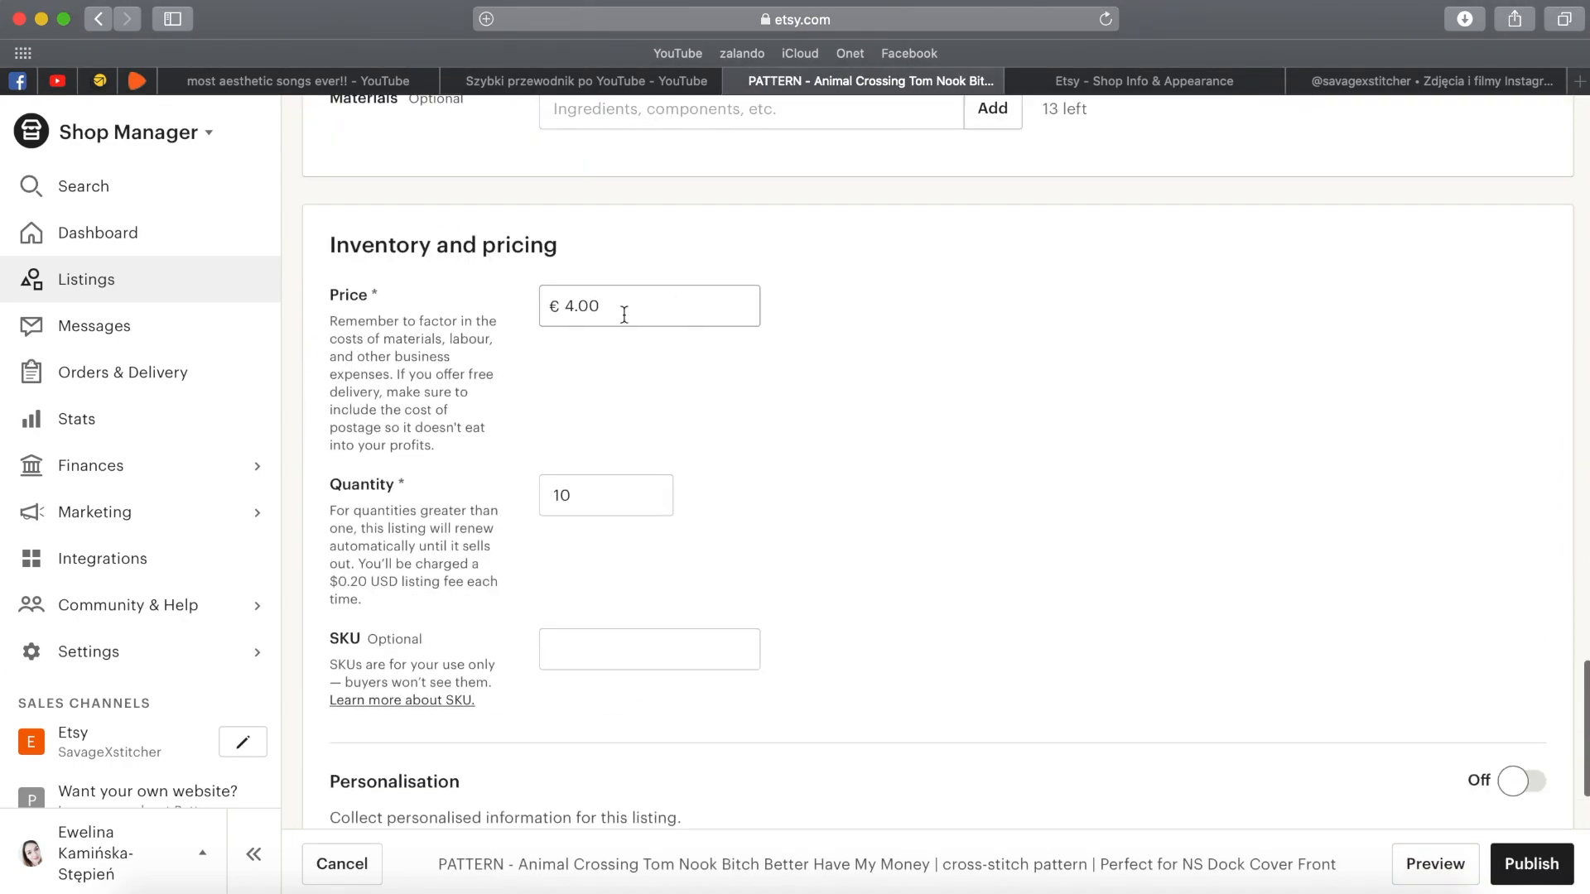
left_click(663, 305)
key("BackSpace")
key("BackSpace")
key("BackSpace")
key("BackSpace")
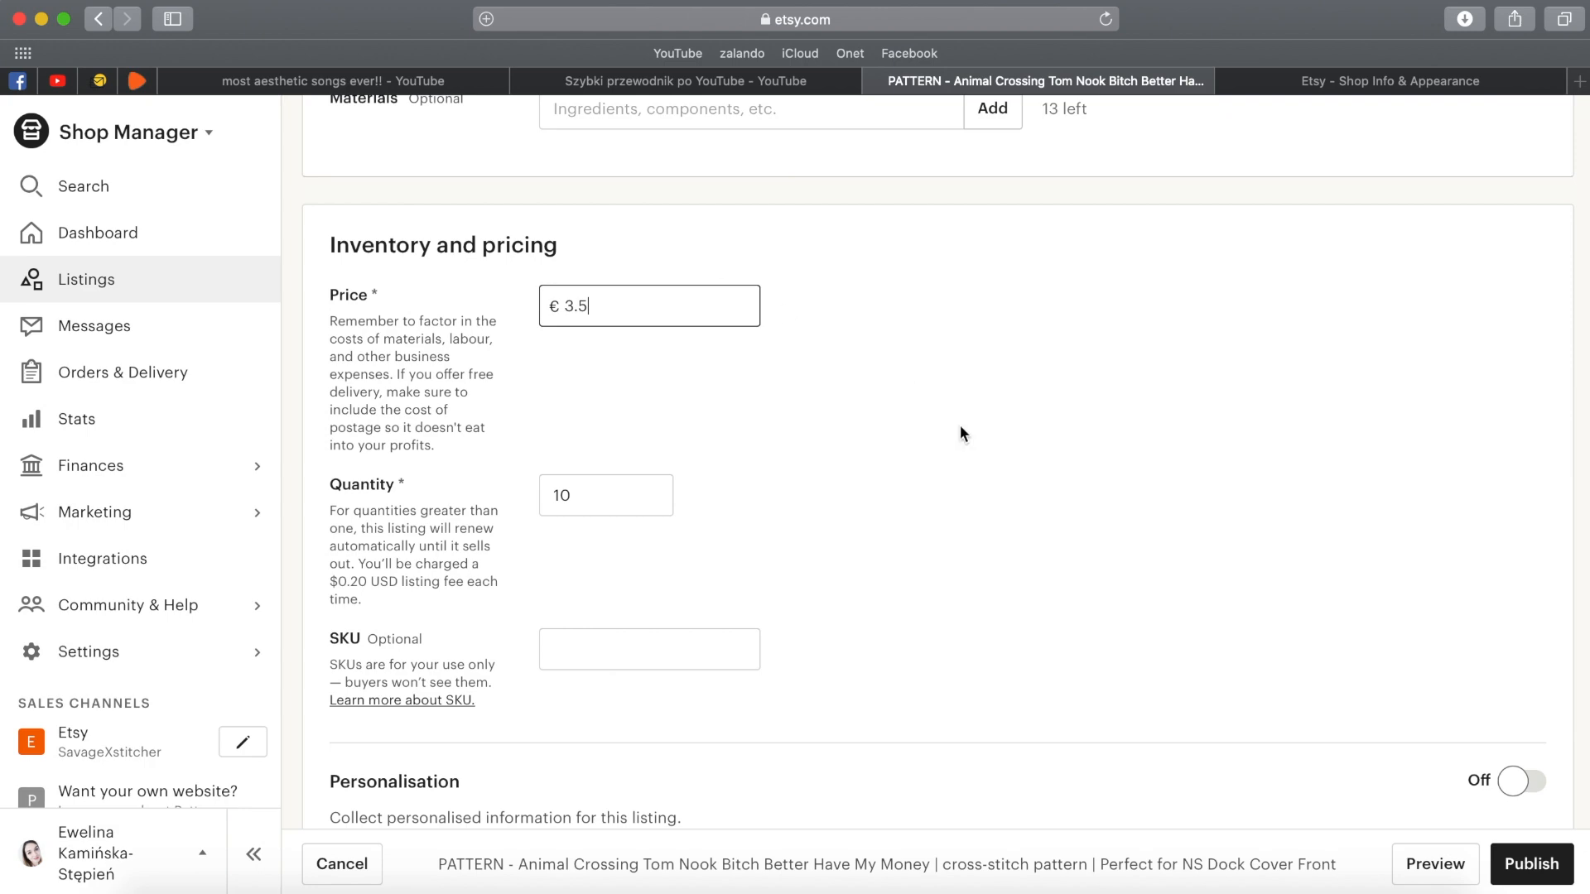
left_click(965, 433)
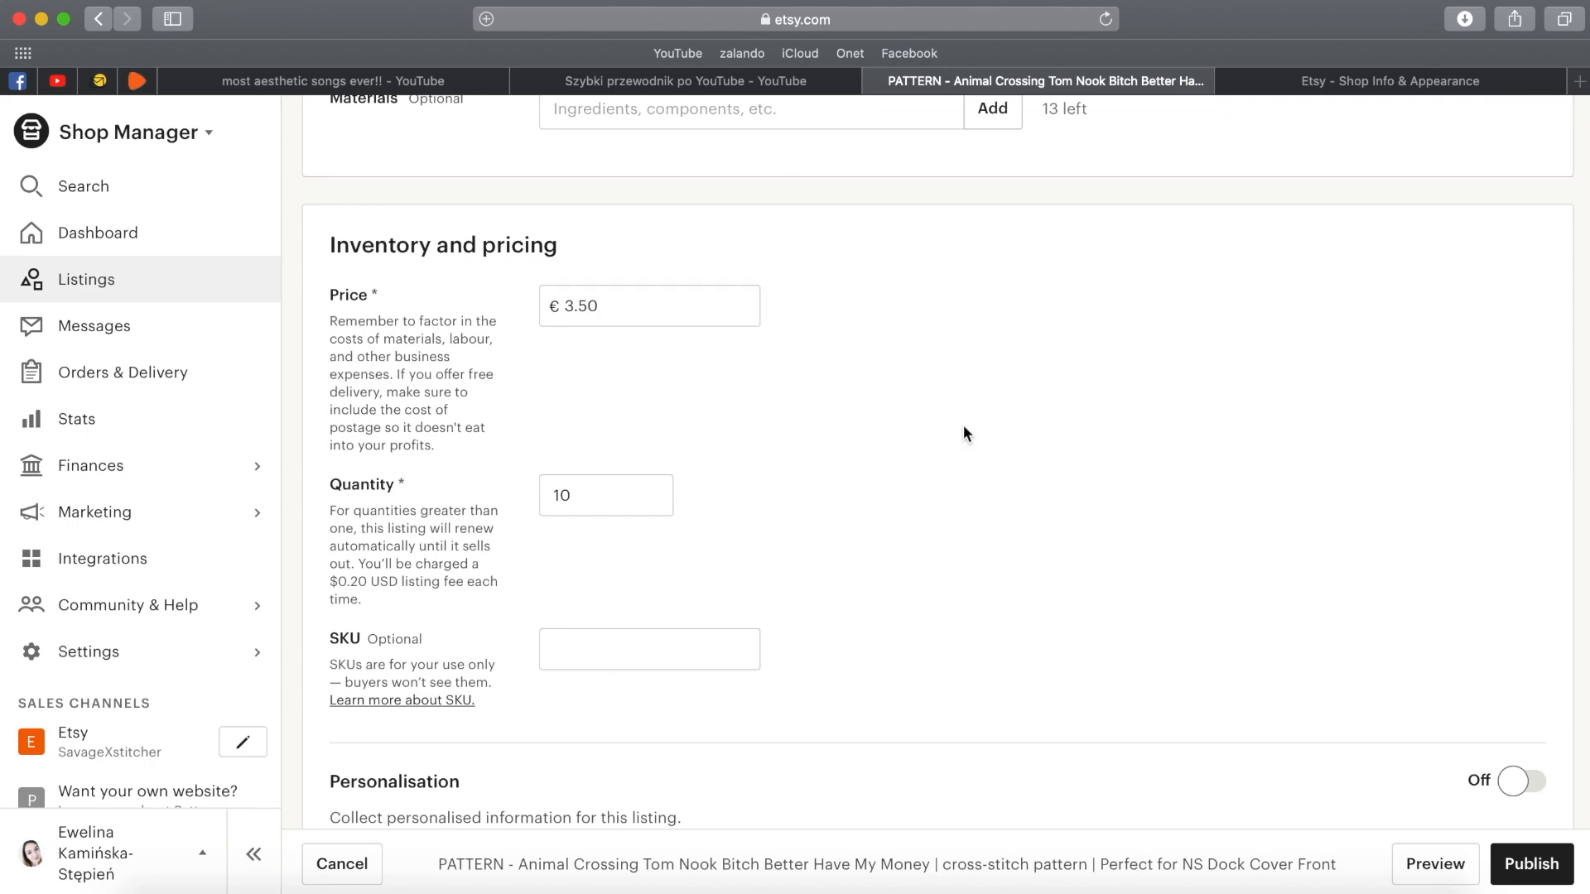
left_click(1525, 873)
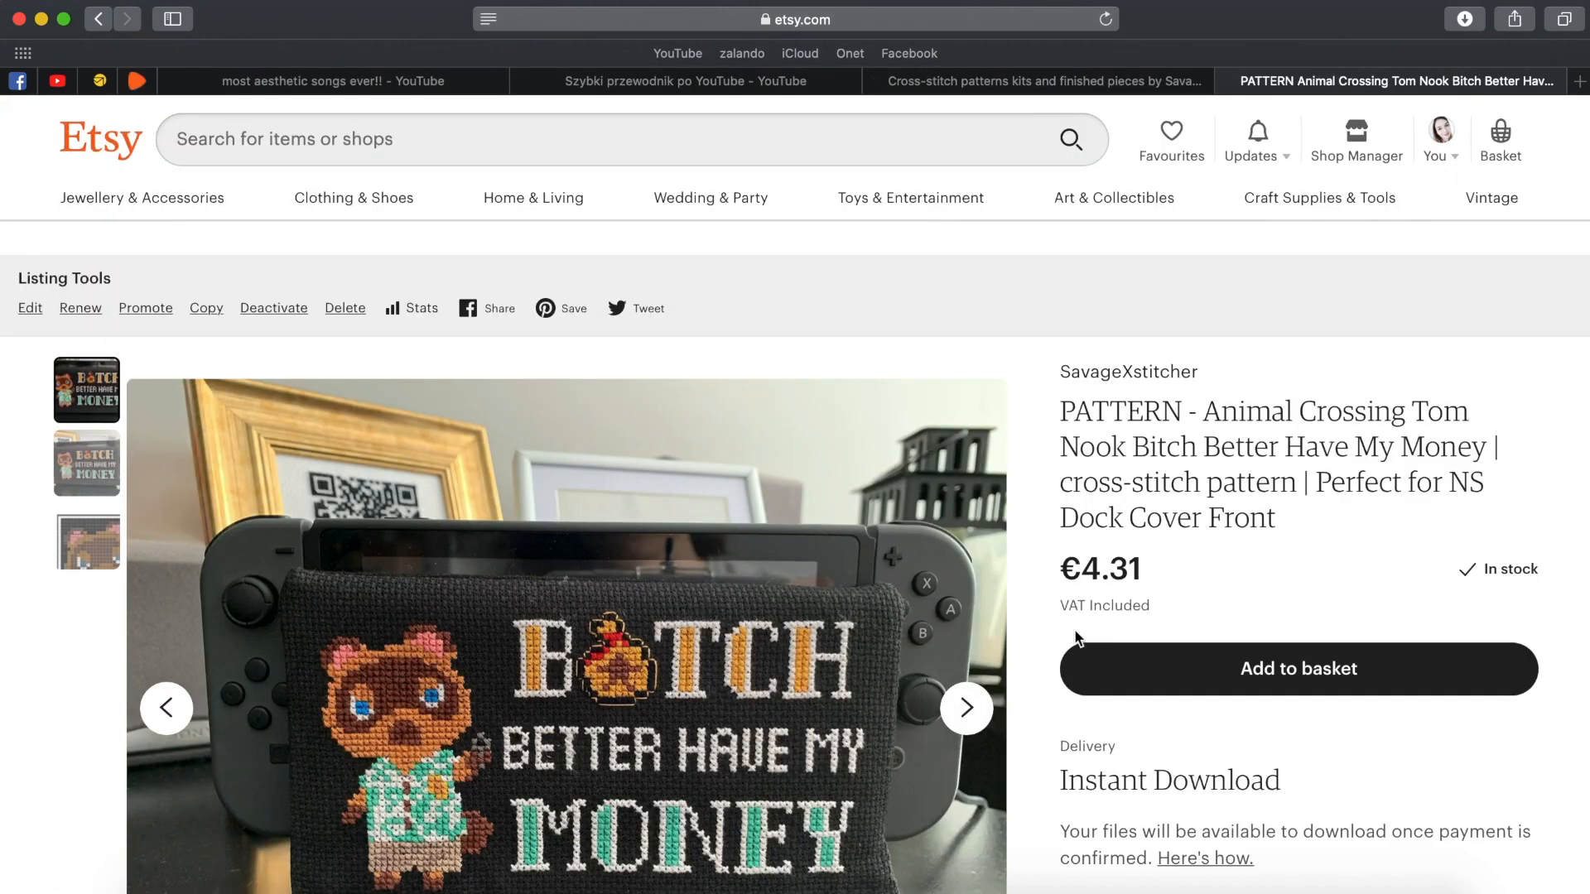
scroll(1335, 375, "down", 3)
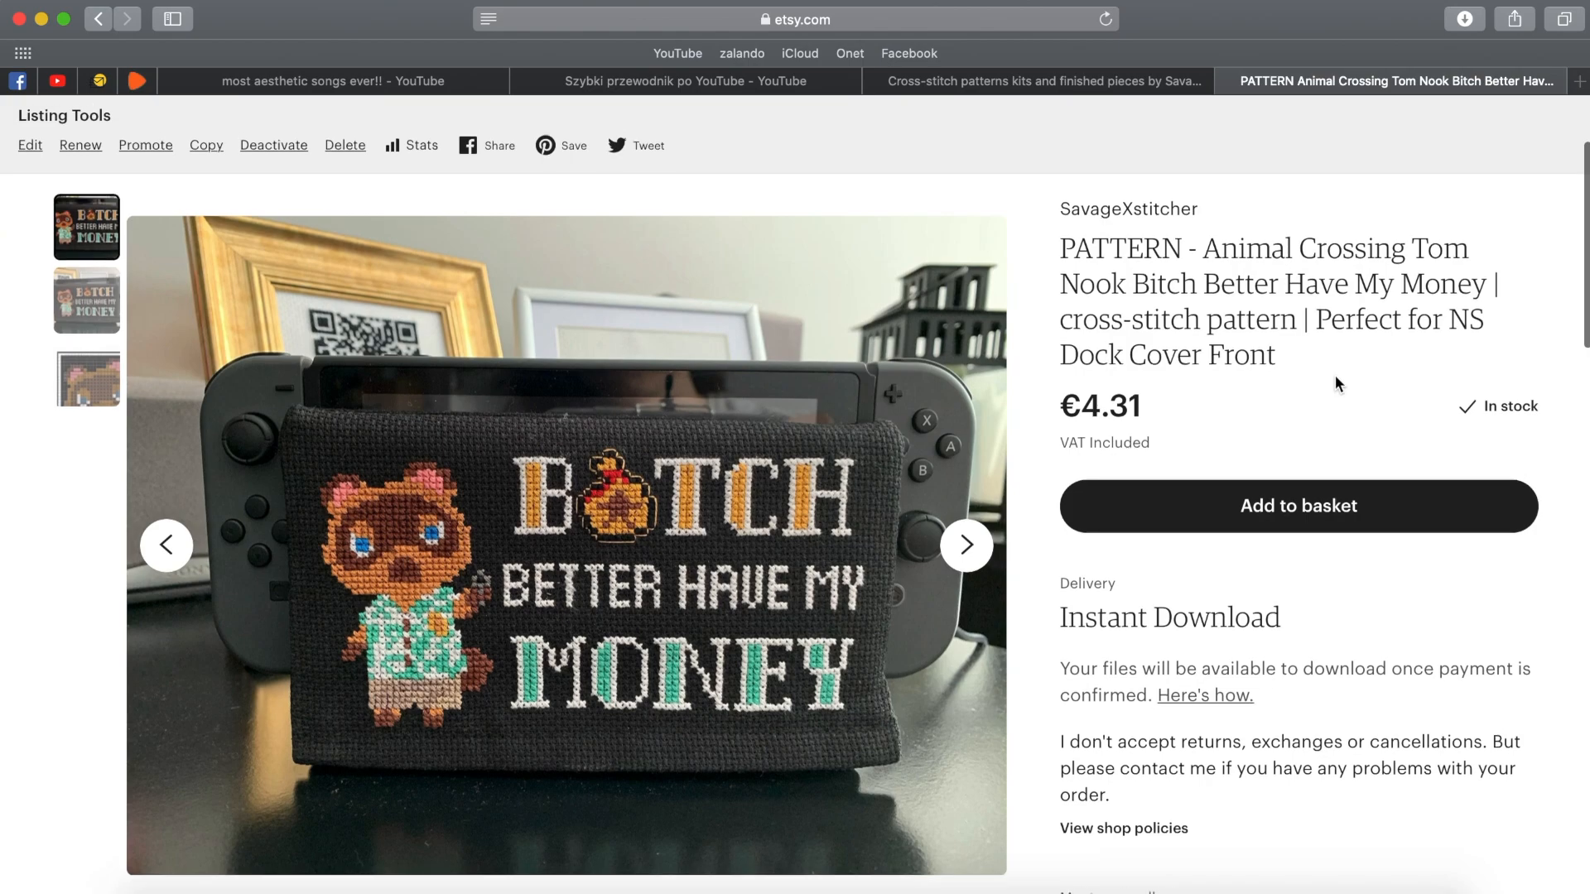